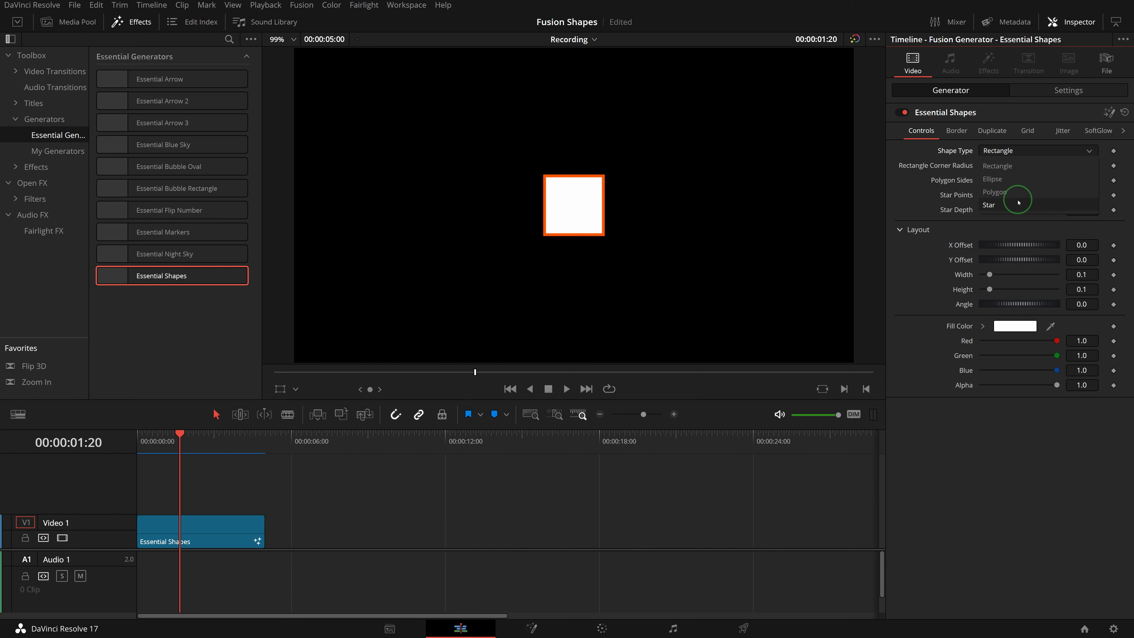
Try the Ellipse, Polygon and Star shape types in turn and return the shape to Rectangle
left_click(1015, 178)
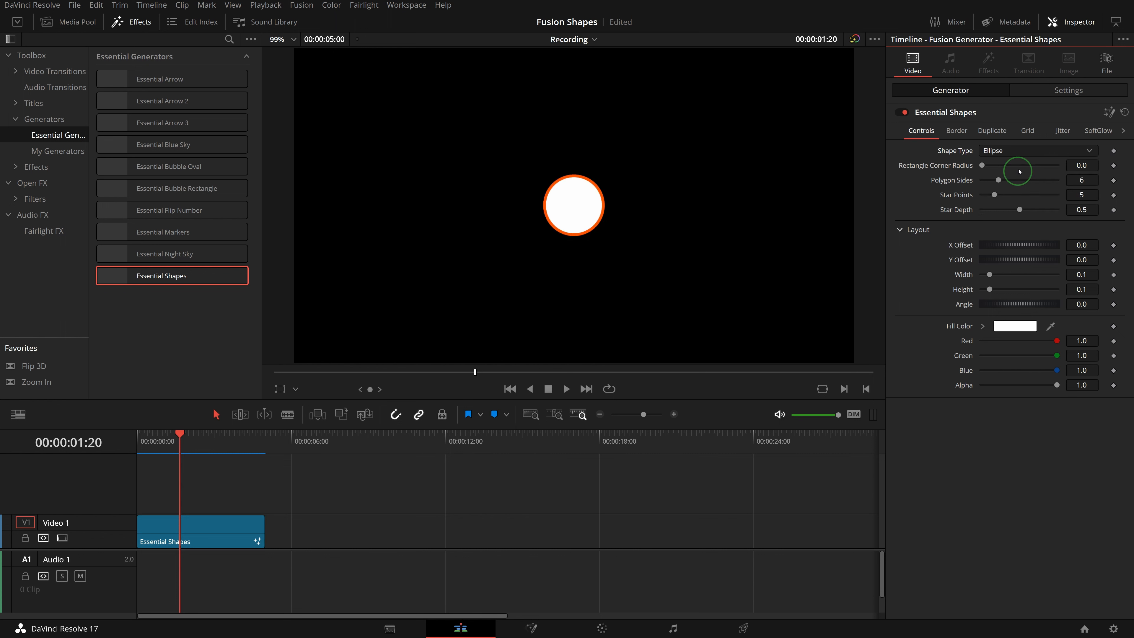
left_click(1017, 153)
left_click(1007, 190)
left_click(1013, 151)
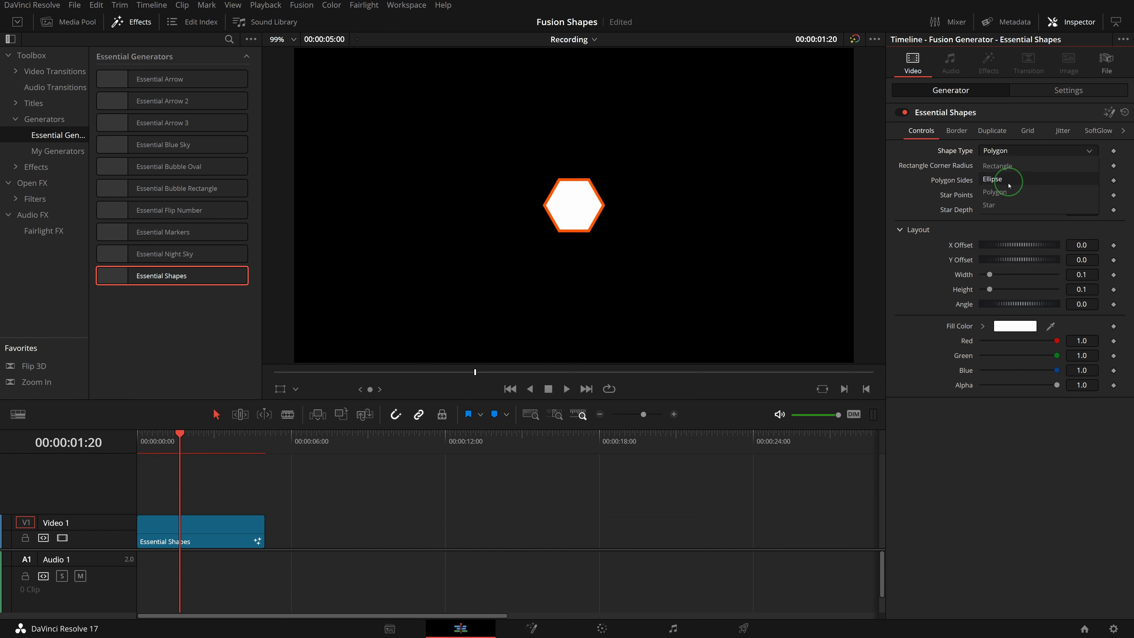
left_click(996, 204)
left_click(1018, 151)
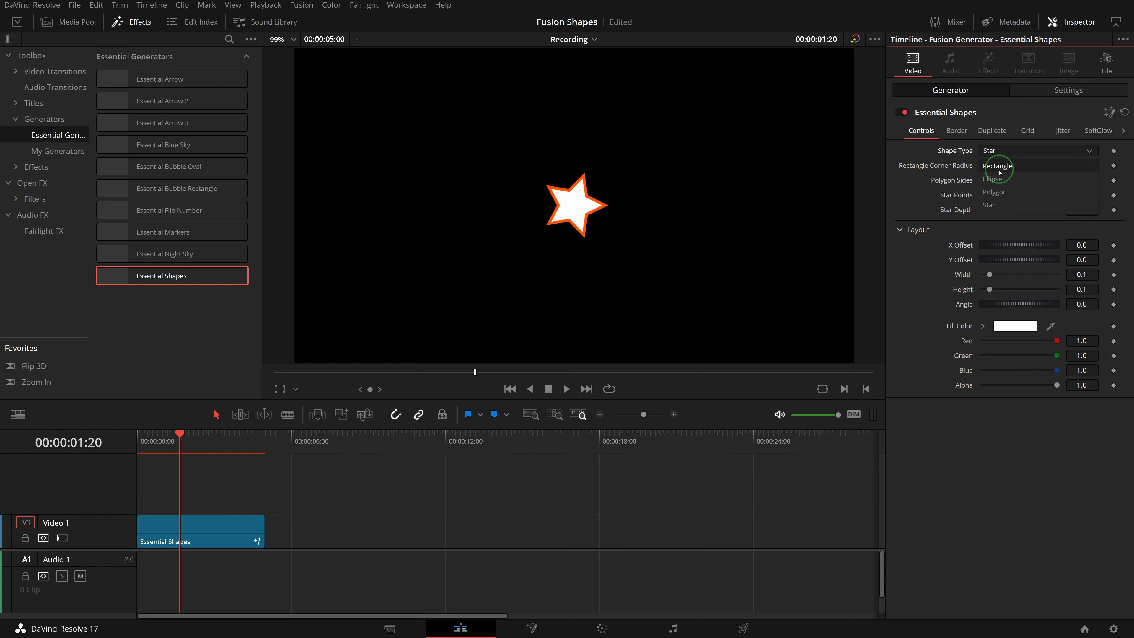
left_click(1013, 166)
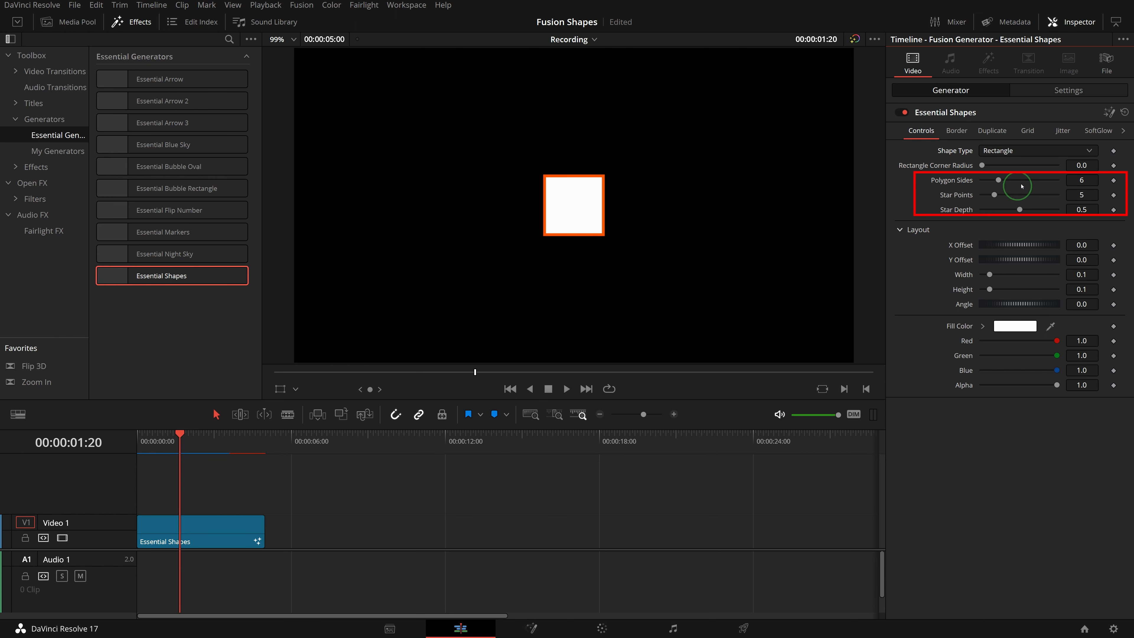
Change the shape type to Polygon and try out the Polygon Sides setting
left_click(1031, 150)
left_click(1004, 194)
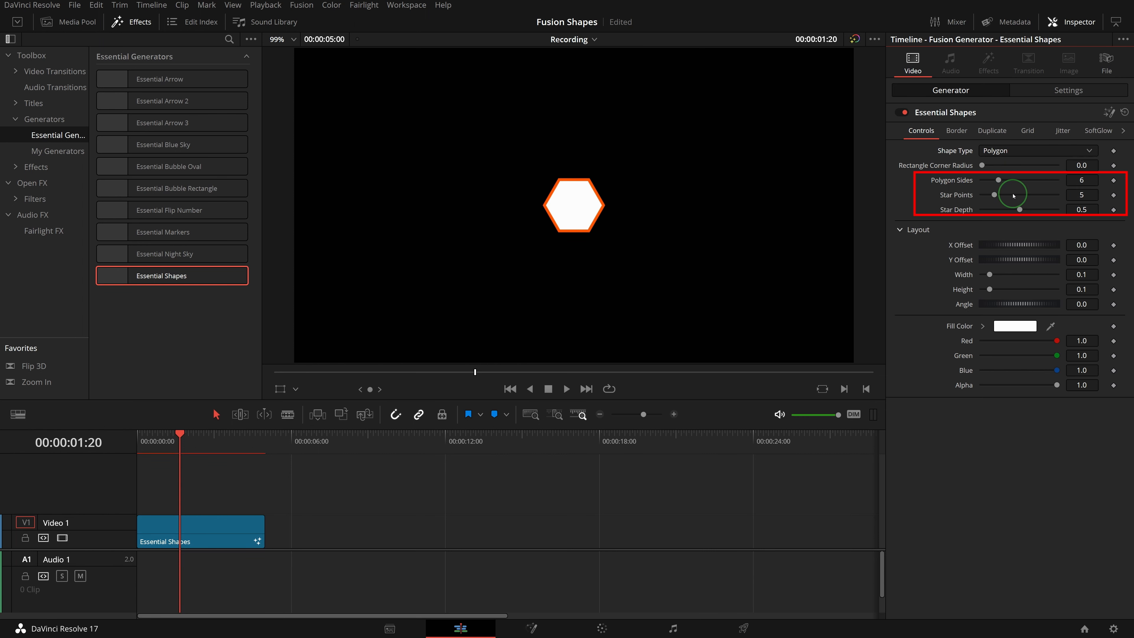
mouse_move(997, 181)
left_mouse_down()
mouse_move(1042, 183)
mouse_move(996, 183)
left_mouse_up()
Change the shape type to Star, try other Star Points and Star Depth settings, and reset the depth to its default
left_click(1010, 152)
left_click(994, 199)
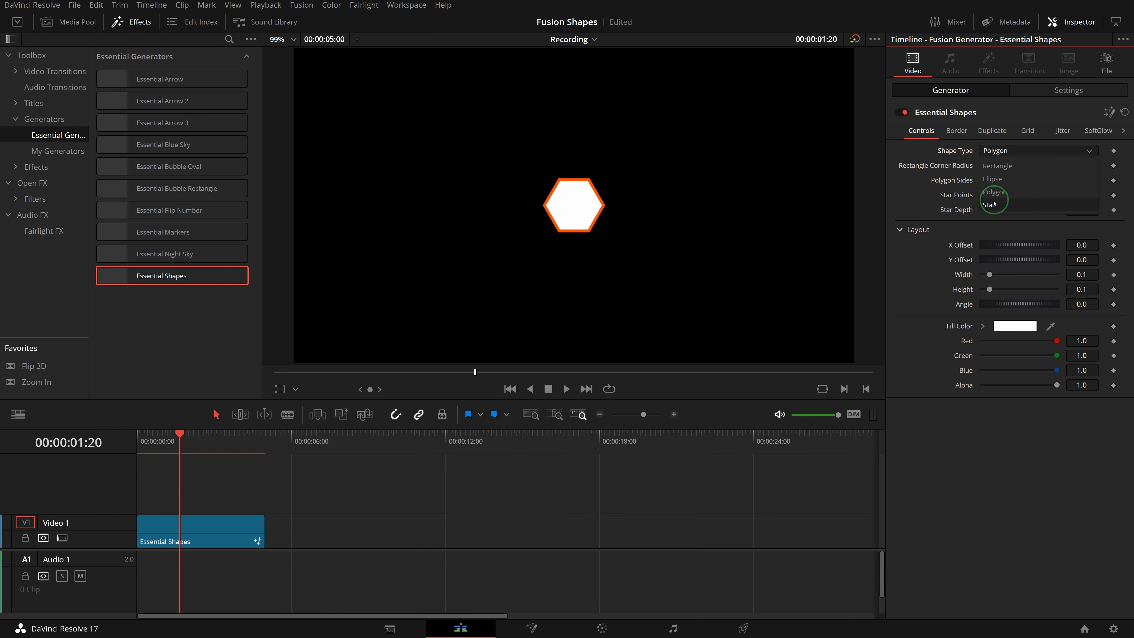
left_click_drag(993, 196, 1016, 213)
double_click(966, 212)
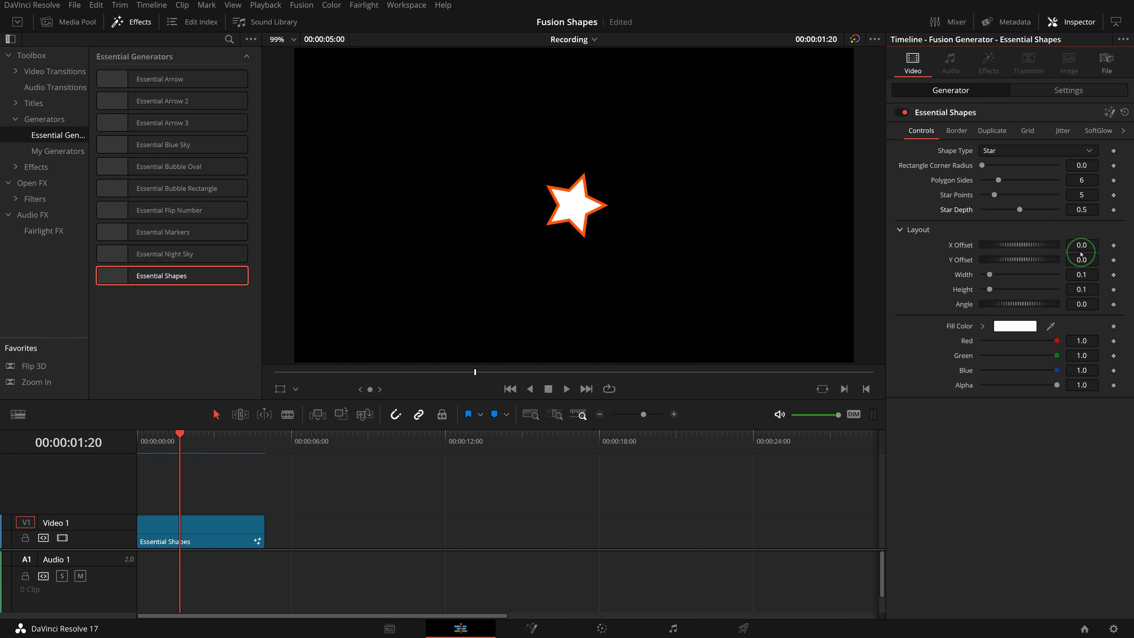
Turn on the Fusion Overlay and reposition the star to an X Offset of about 0.024 and a Y Offset of about 0.133
left_click_drag(1082, 245, 1068, 265)
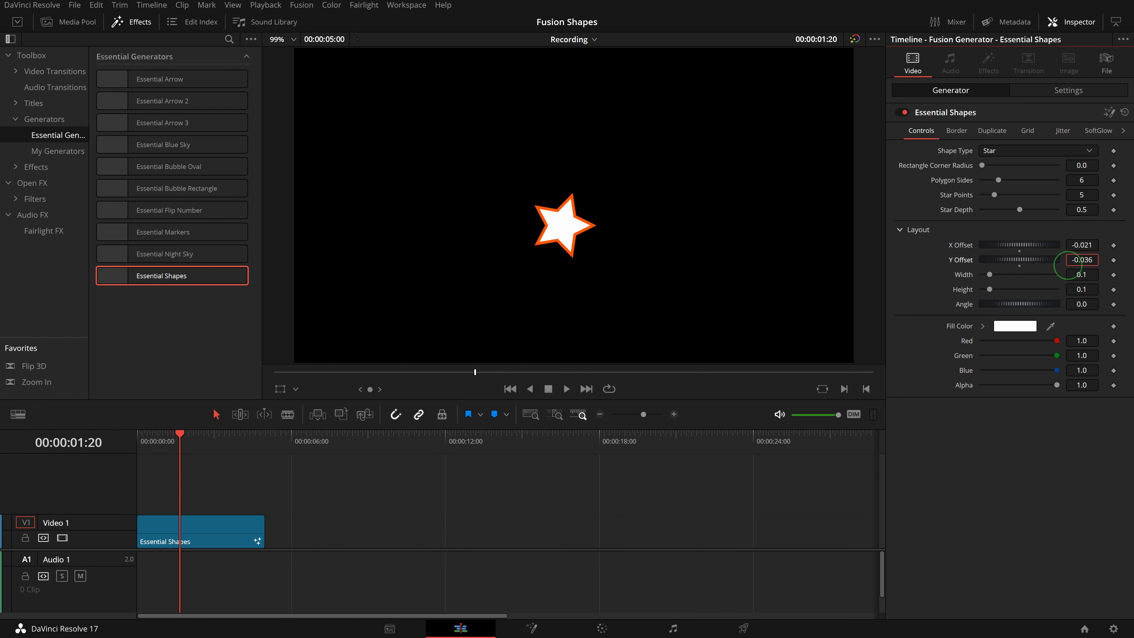
left_click(295, 389)
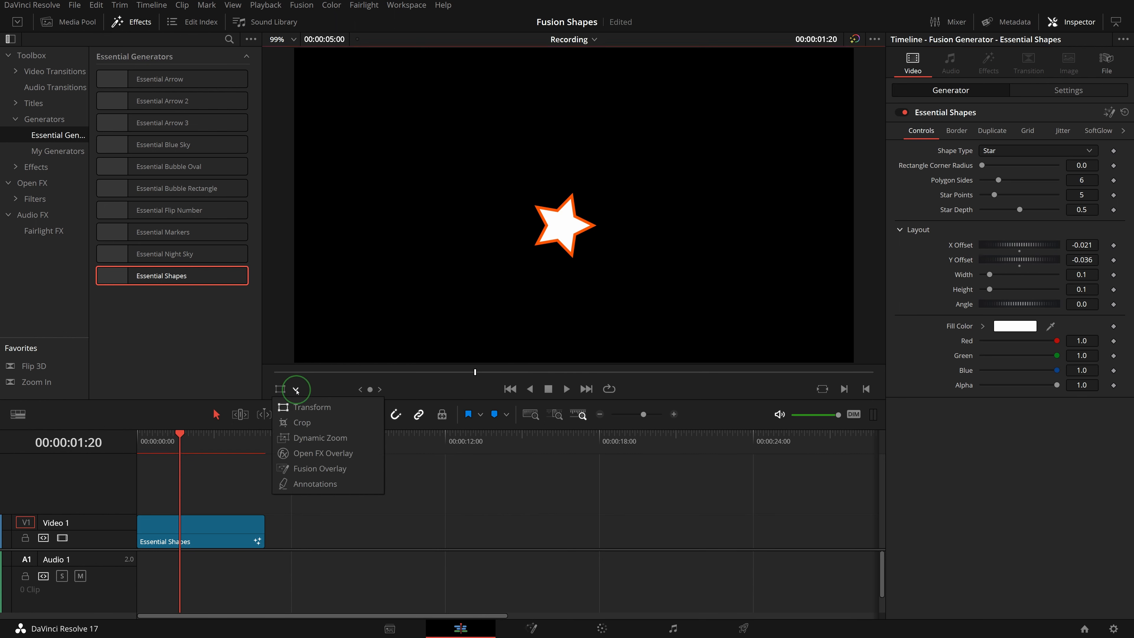
left_click(320, 469)
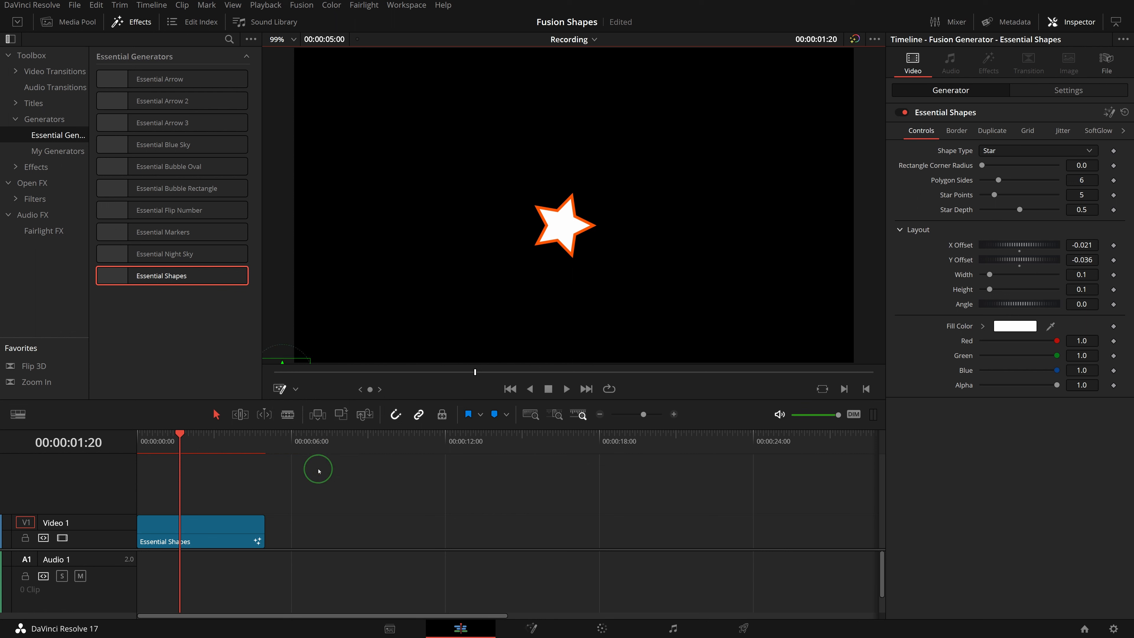
scroll(383, 312, "down", 3)
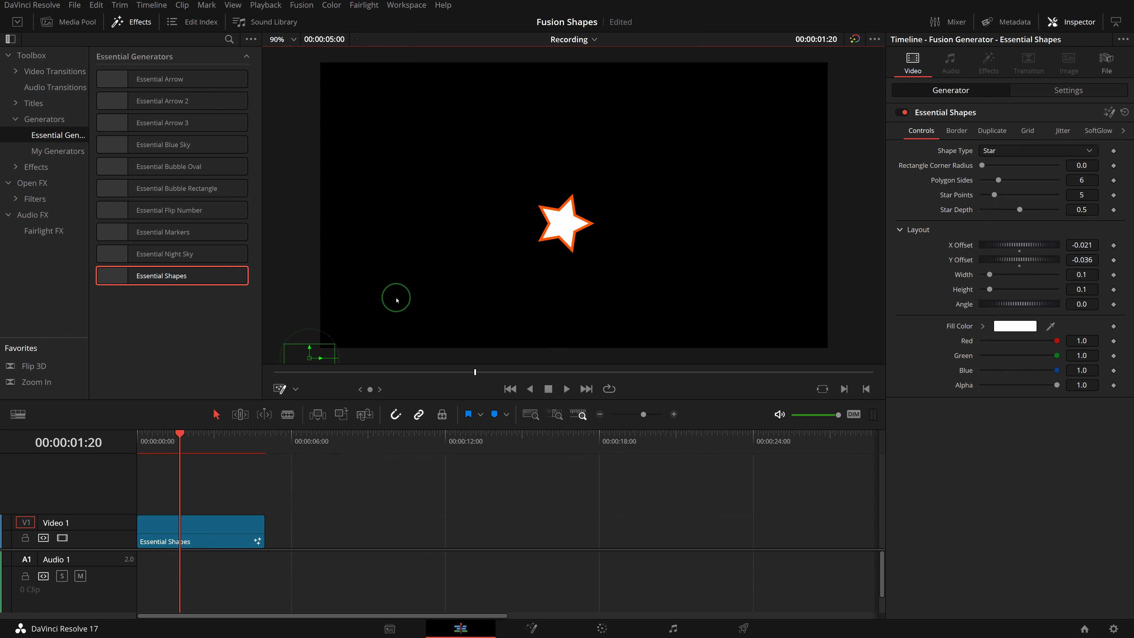
left_click_drag(320, 354, 446, 361)
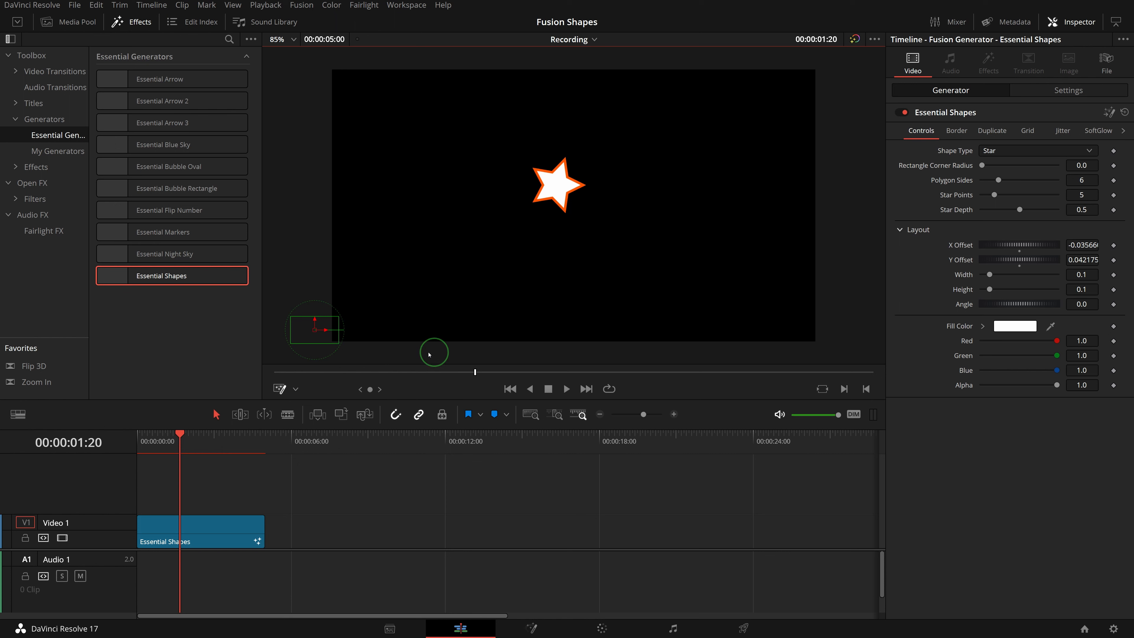
mouse_move(316, 320)
left_mouse_down()
mouse_move(322, 261)
mouse_move(331, 308)
mouse_move(365, 320)
mouse_move(326, 320)
left_mouse_up()
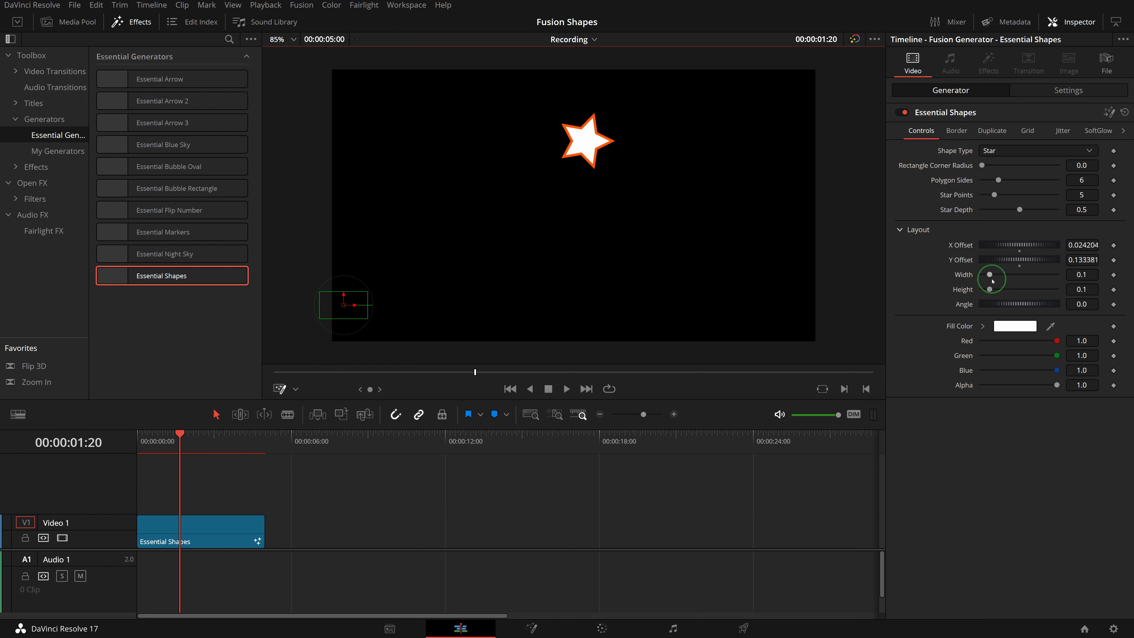
Resize the star to width 0.173 and height 0.189, rotate it to about -27.5, and move it to a Y Offset of about -0.006
left_click_drag(991, 281, 1004, 302)
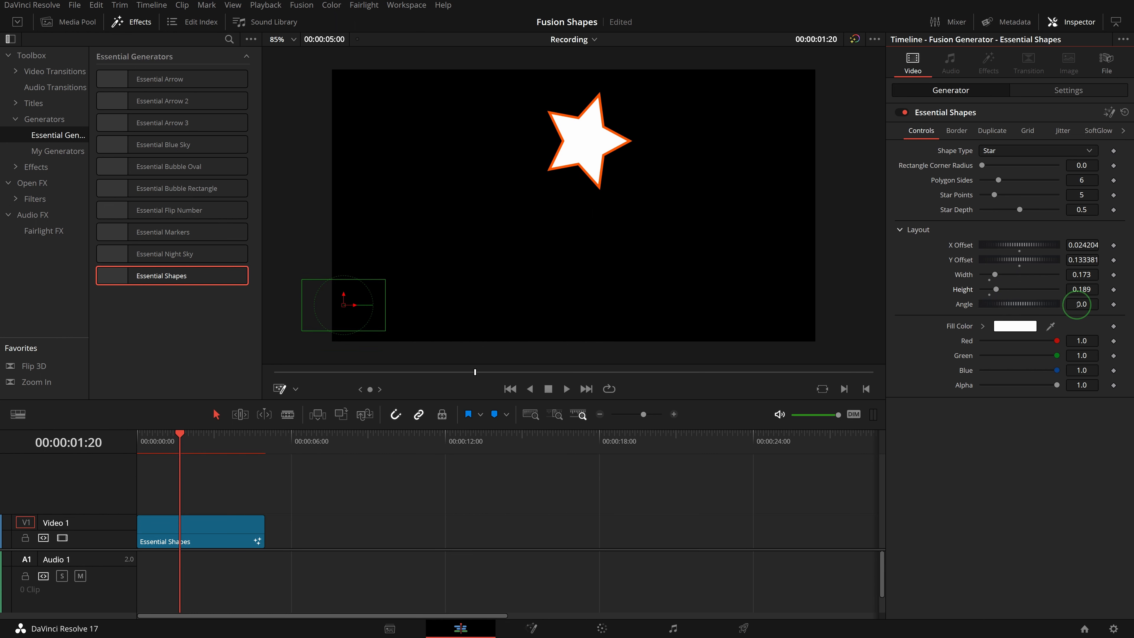
left_click_drag(1077, 304, 889, 307)
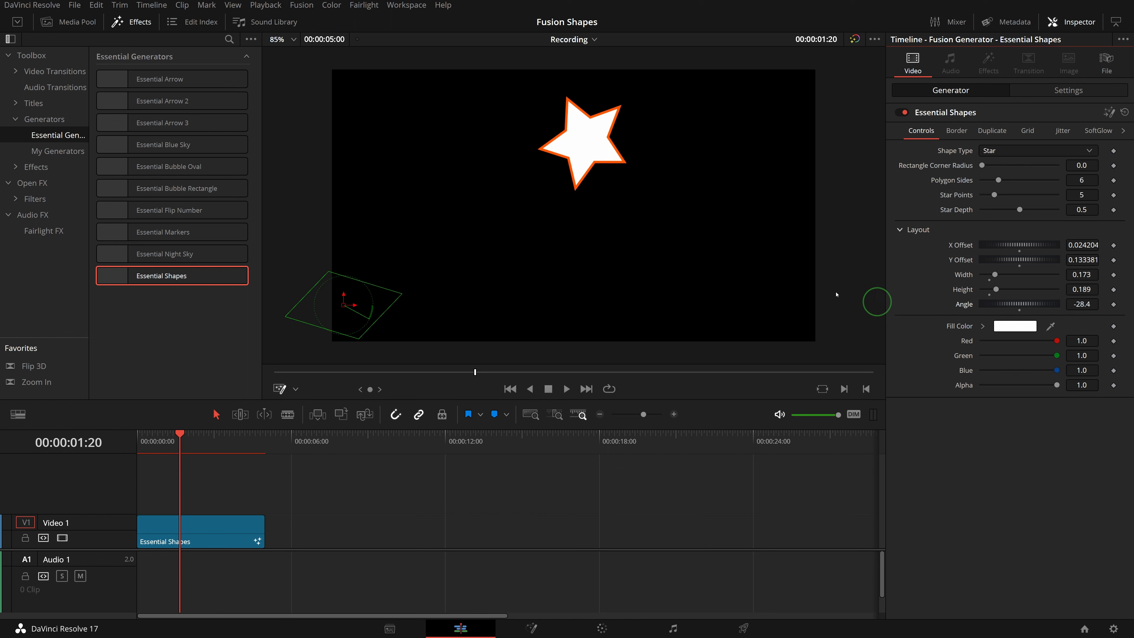
mouse_move(364, 298)
left_mouse_down()
mouse_move(370, 318)
mouse_move(359, 287)
mouse_move(370, 298)
left_mouse_up()
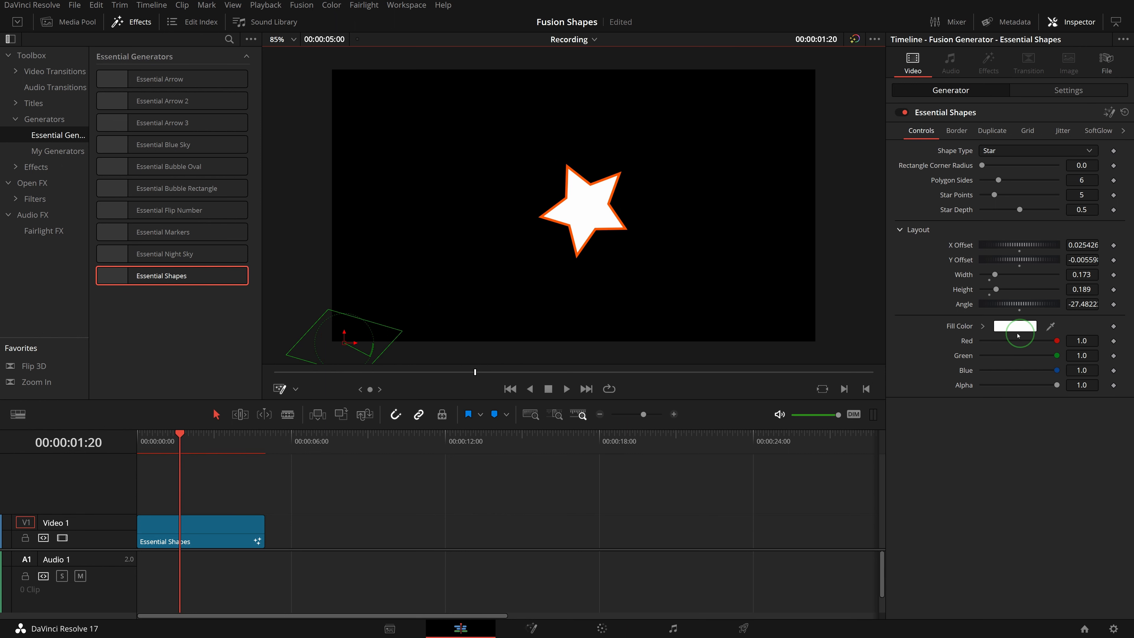
Set the star's fill color to teal with hue 0.52, saturation 0.837 and value 0.661
left_click(984, 326)
mouse_move(1035, 350)
left_mouse_down()
mouse_move(1059, 377)
mouse_move(1002, 371)
mouse_move(991, 348)
left_mouse_up()
mouse_move(997, 393)
left_mouse_down()
mouse_move(1040, 398)
mouse_move(1085, 343)
mouse_move(1088, 377)
mouse_move(1051, 381)
left_mouse_up()
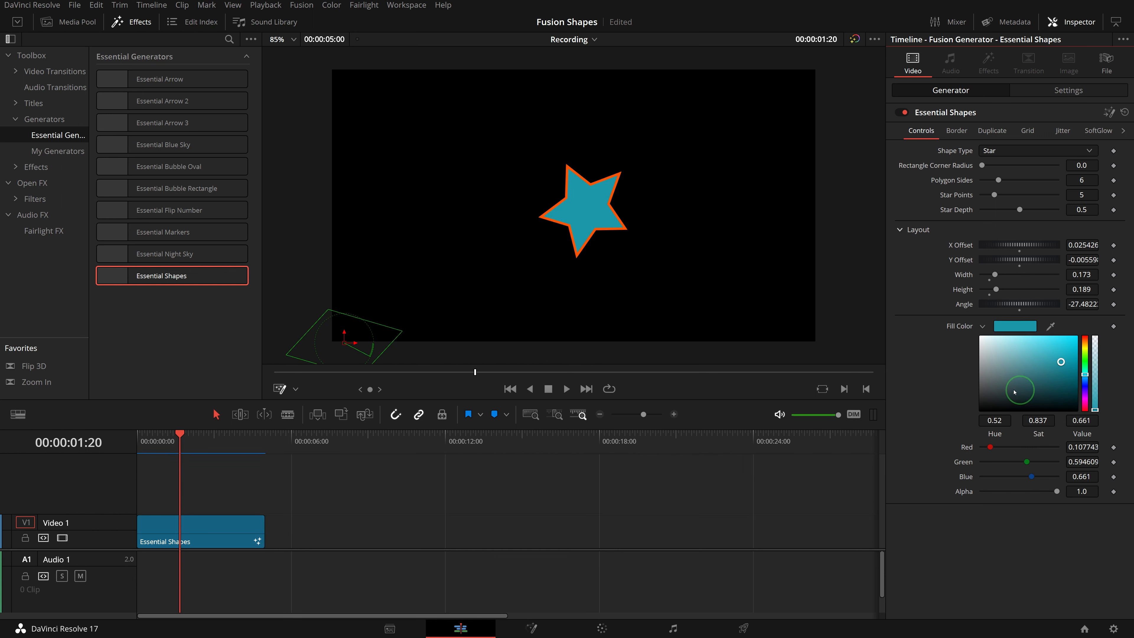
Darken the star's fill color to black and lower the fill's alpha
left_click_drag(1061, 362, 967, 424)
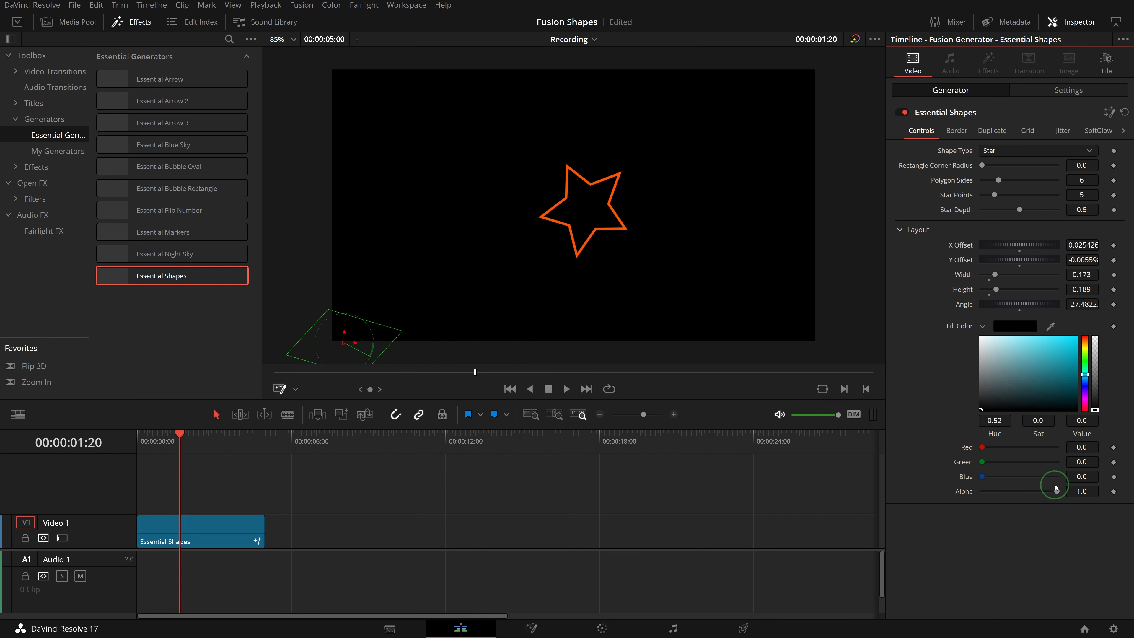
left_click_drag(1057, 491, 938, 486)
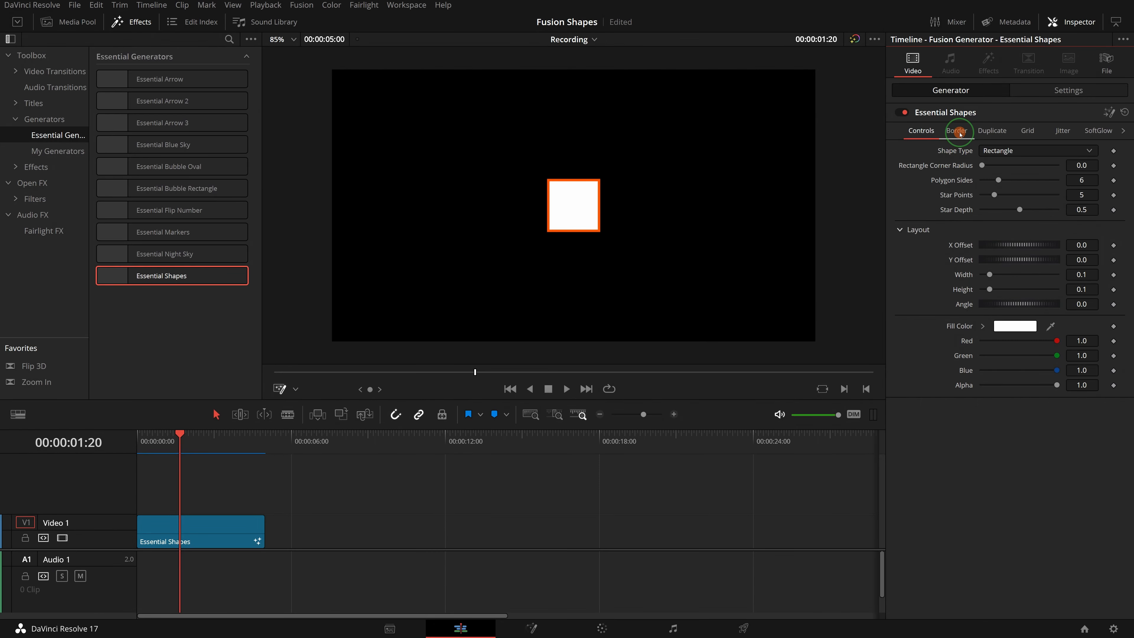
Set the rectangle's border color to blue with hue 0.616 and its Border Thickness to 0.017
left_click(957, 131)
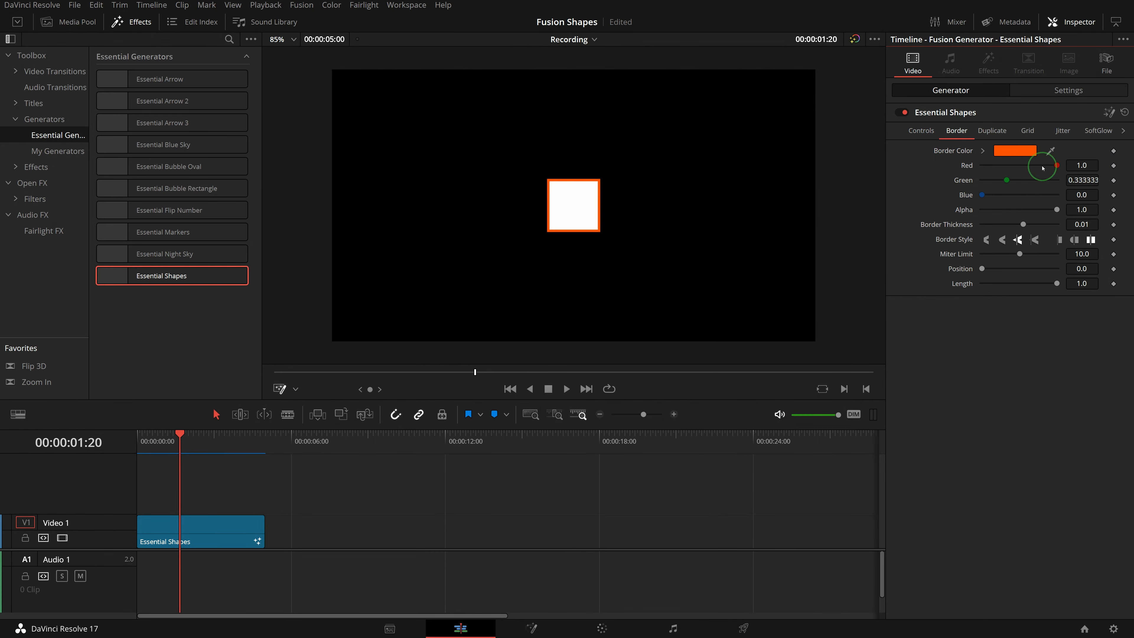
left_click(983, 151)
left_click_drag(1085, 165, 1084, 207)
scroll(647, 204, "up", 1)
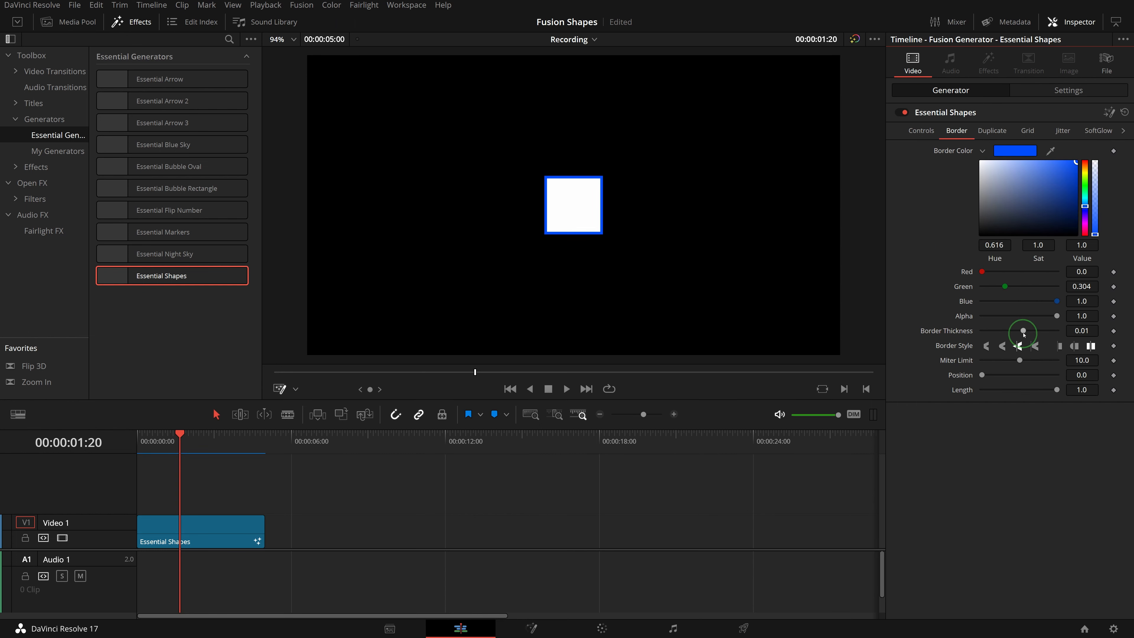
mouse_move(1022, 331)
left_mouse_down()
mouse_move(1069, 340)
mouse_move(1013, 334)
mouse_move(1026, 337)
left_mouse_up()
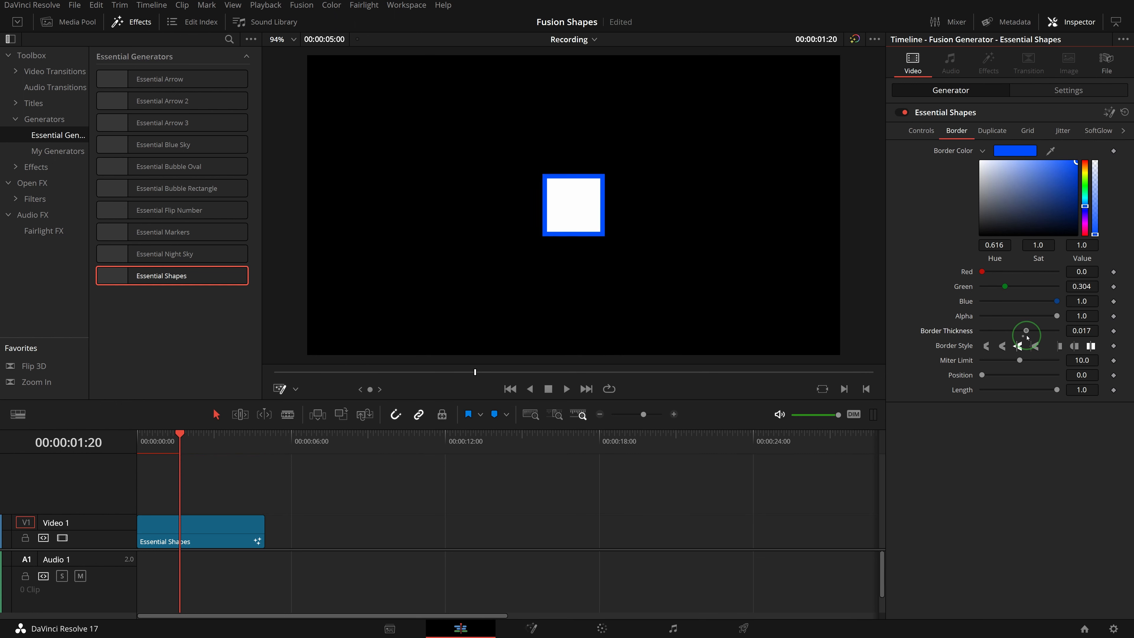
Try the bevelled border style, restore the sharp-cornered mitered style, and shorten the border Length to 0.48
left_click(987, 346)
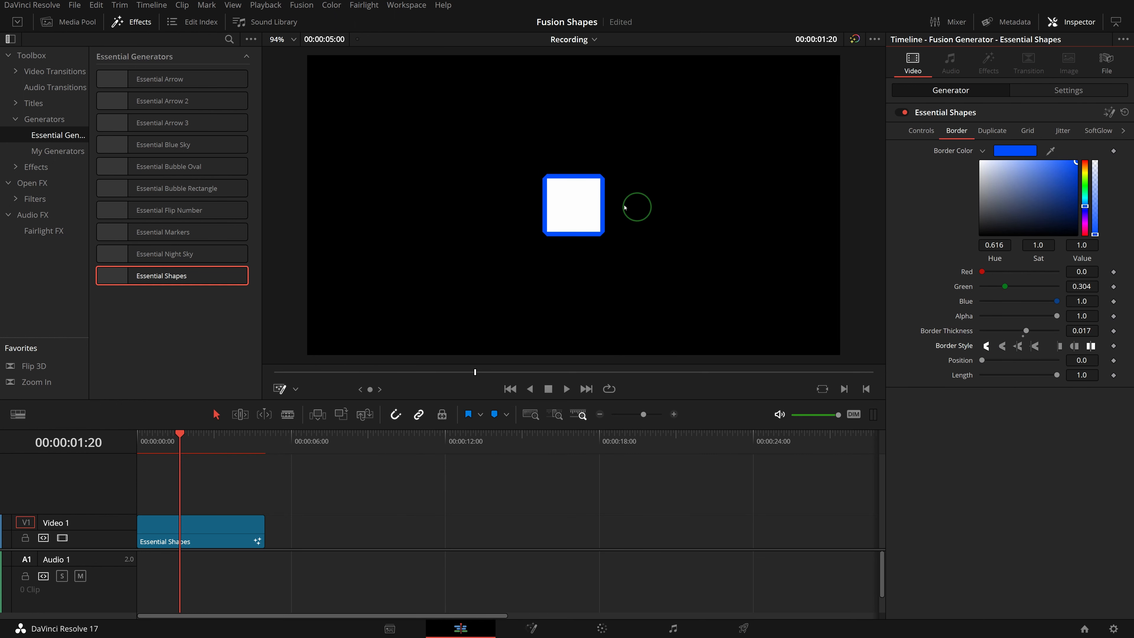
left_click(1019, 347)
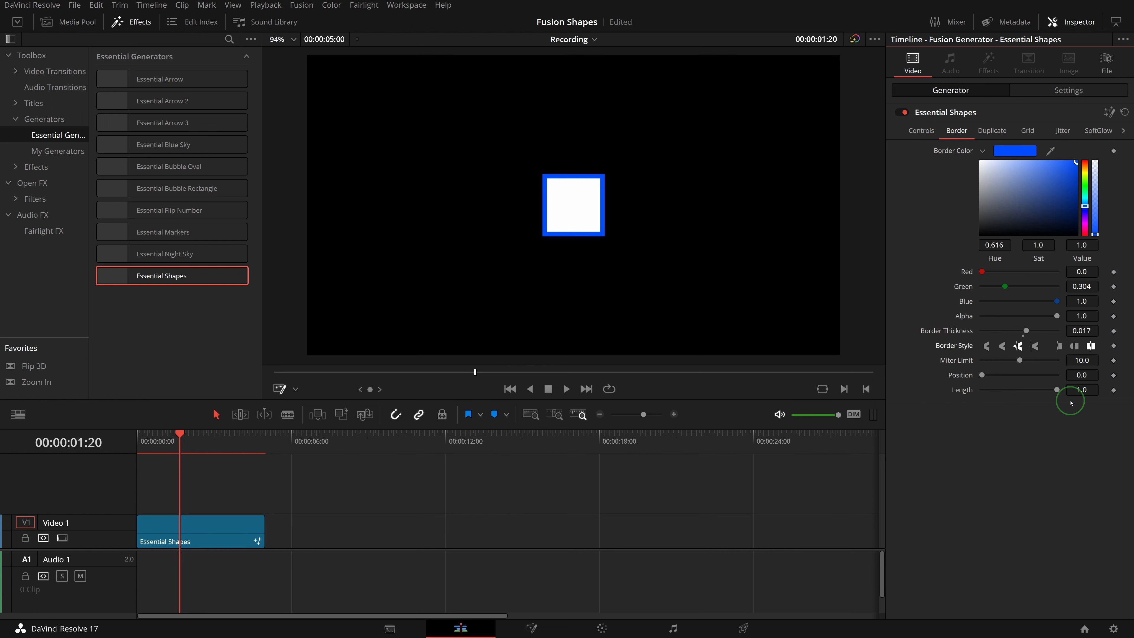
left_click_drag(1071, 404, 1019, 403)
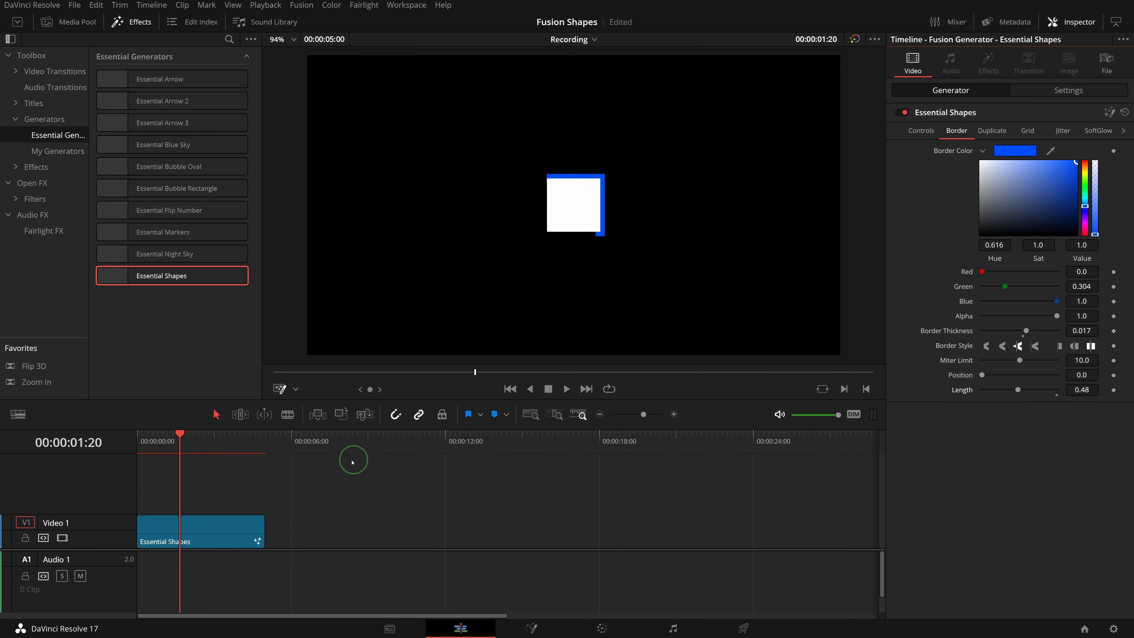
Keyframe the border Length from 0.0 at the clip's start to full length at its end, and play back the animation
left_click_drag(181, 433, 137, 433)
left_click(168, 521)
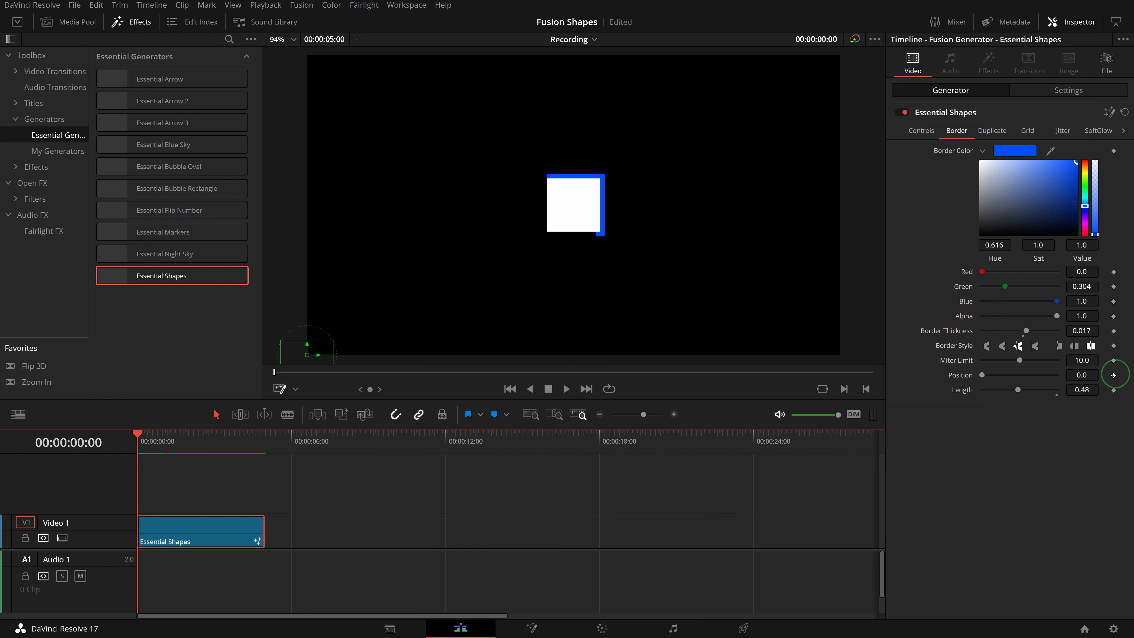
left_click(1111, 392)
left_click_drag(1018, 389, 1080, 395)
left_click(263, 436)
left_click(142, 434)
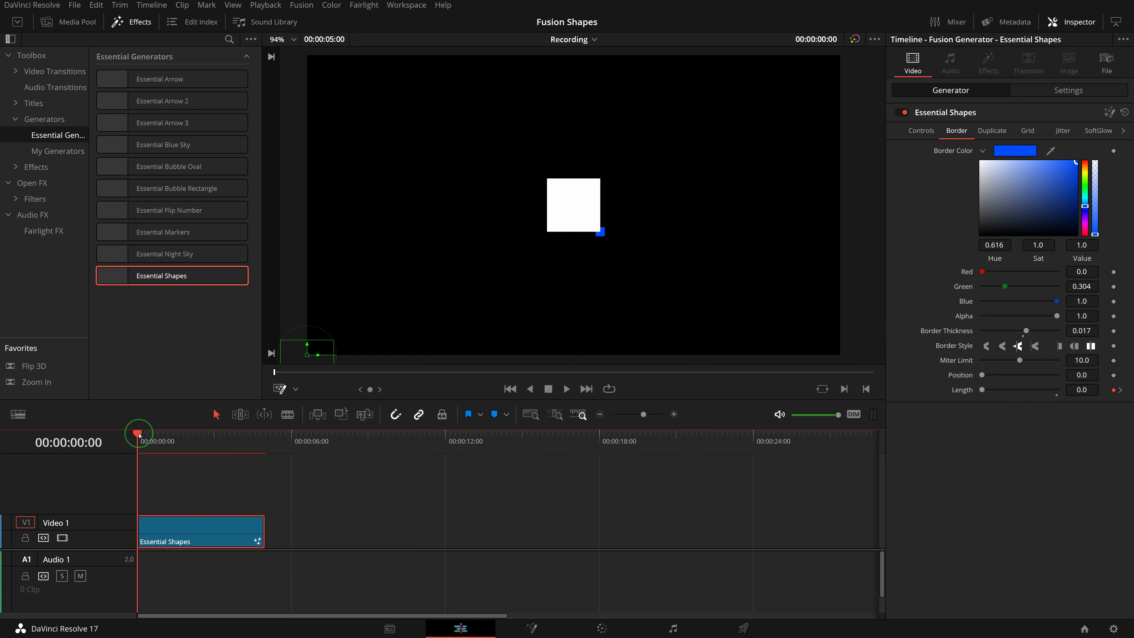
key("space")
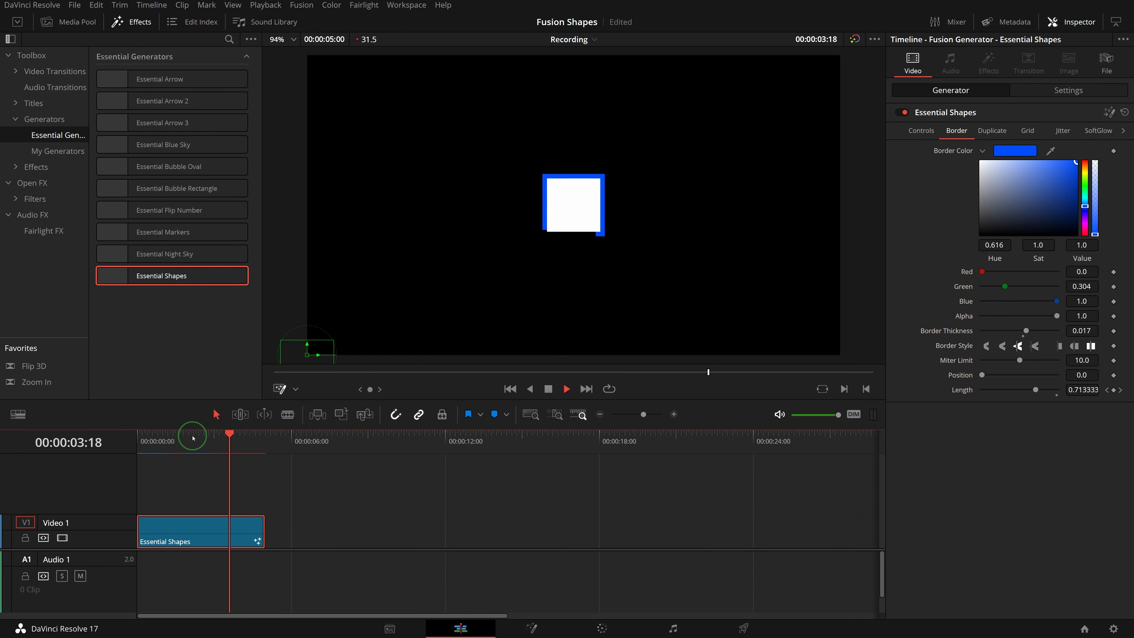
left_click(142, 436)
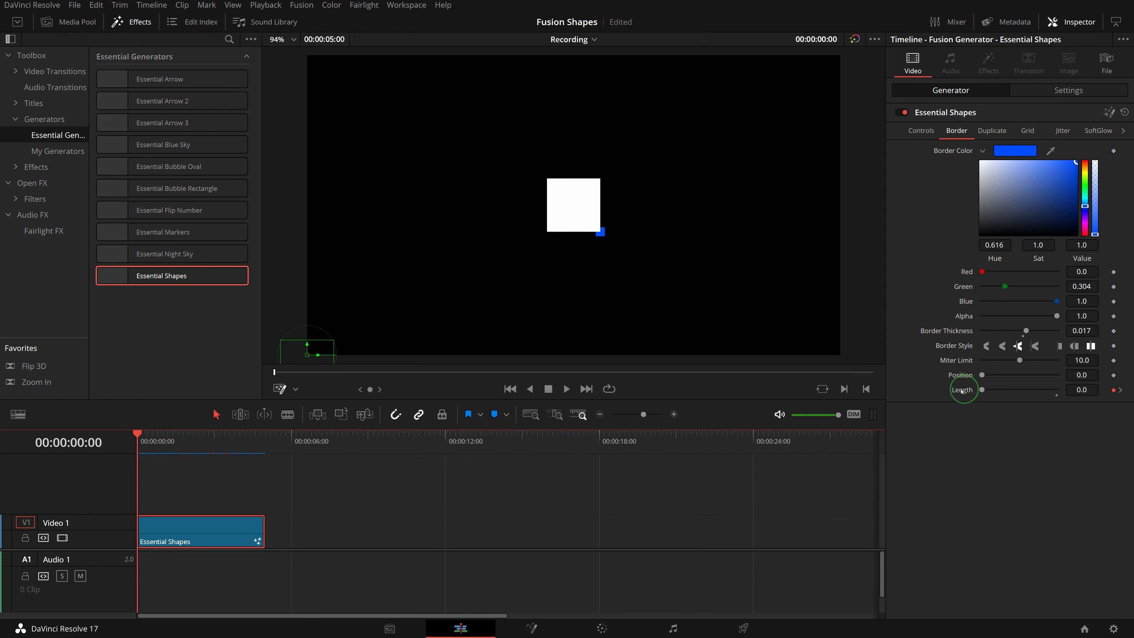
Set the border Length to 0.118, keyframe its Position from 0.0 at the clip's start to 1.0 at 00:00:05:00, and preview it
mouse_move(981, 389)
left_mouse_down()
mouse_move(1057, 390)
mouse_move(993, 392)
left_mouse_up()
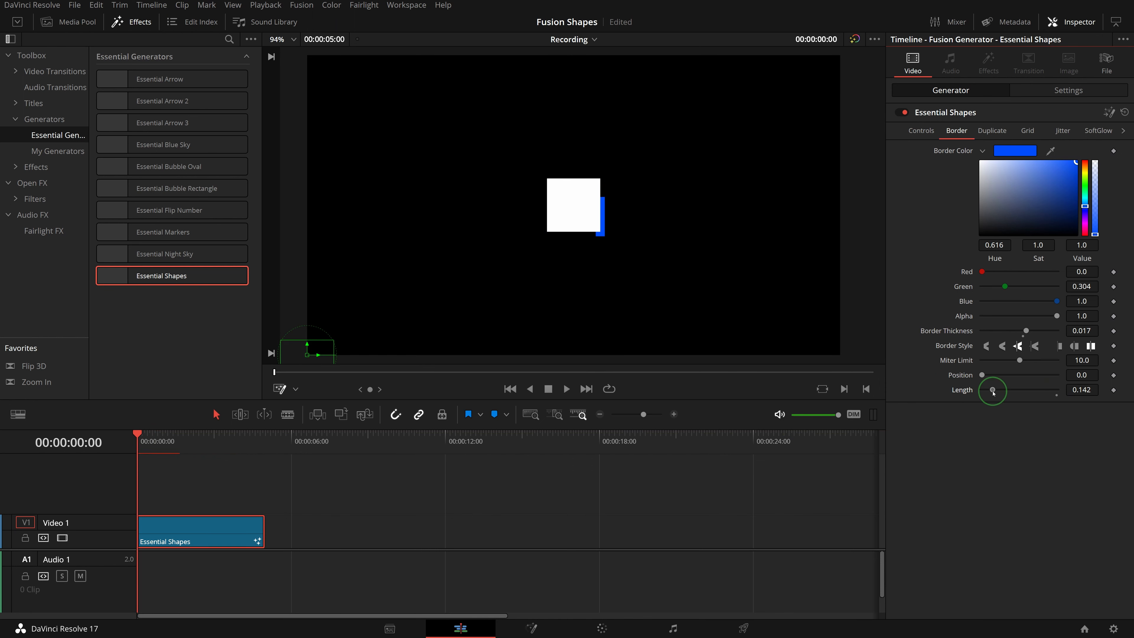
left_click(1113, 376)
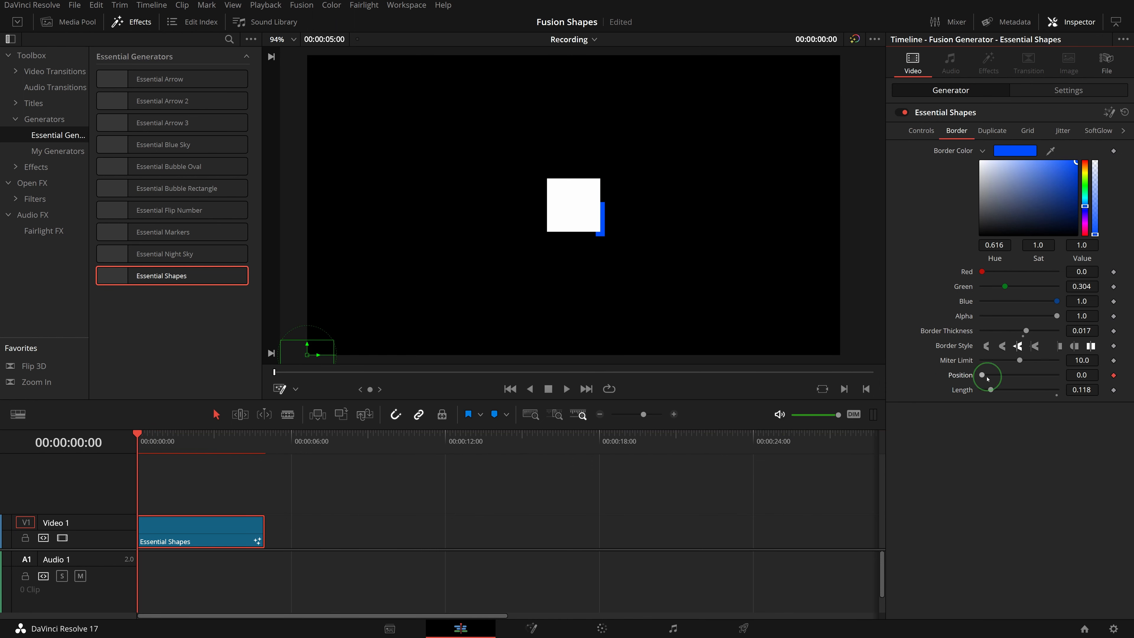
left_click(264, 440)
left_click_drag(982, 374, 1059, 383)
left_click(224, 363)
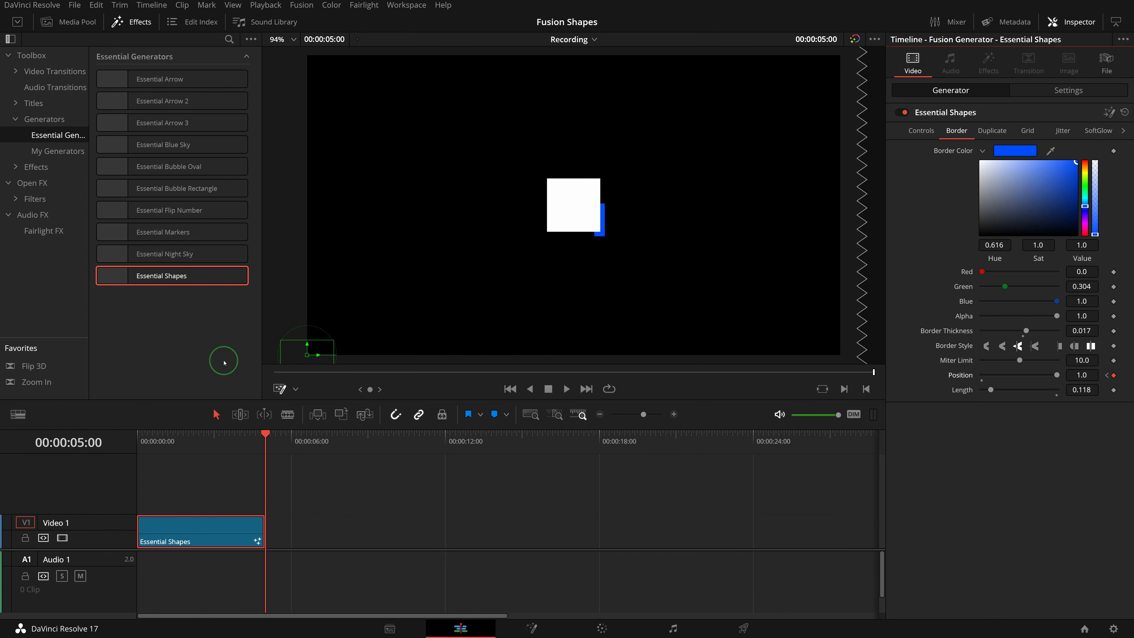
left_click(138, 434)
key("space")
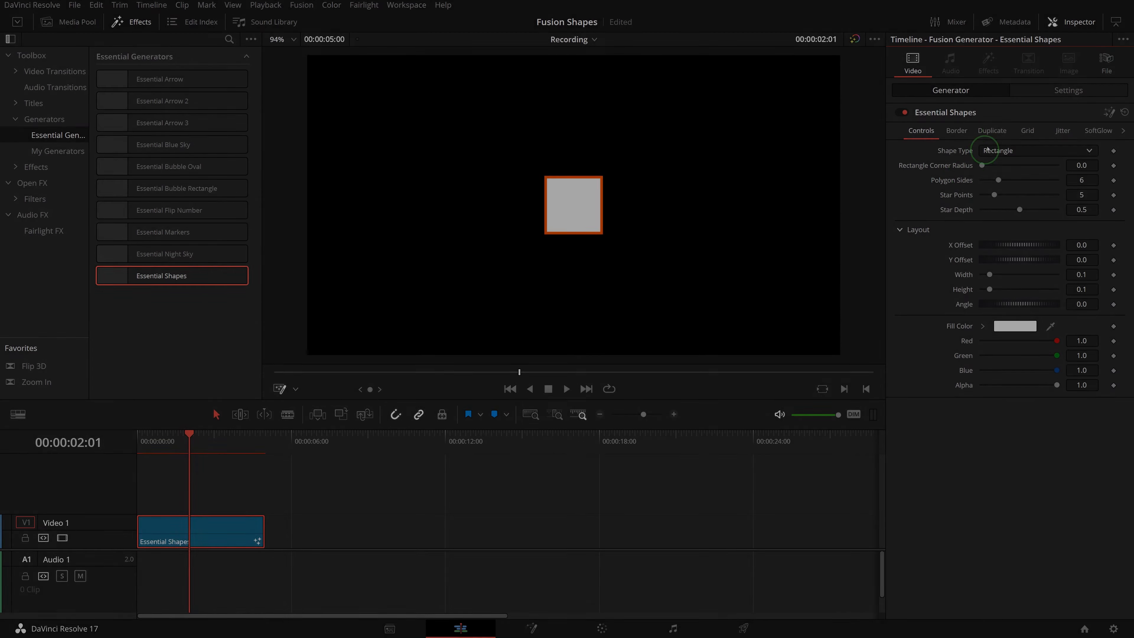
Duplicate the rectangle with 6 copies, X Offset 0.14, Y Offset 0.11, and X Size and Y Size at 0.8
left_click(996, 133)
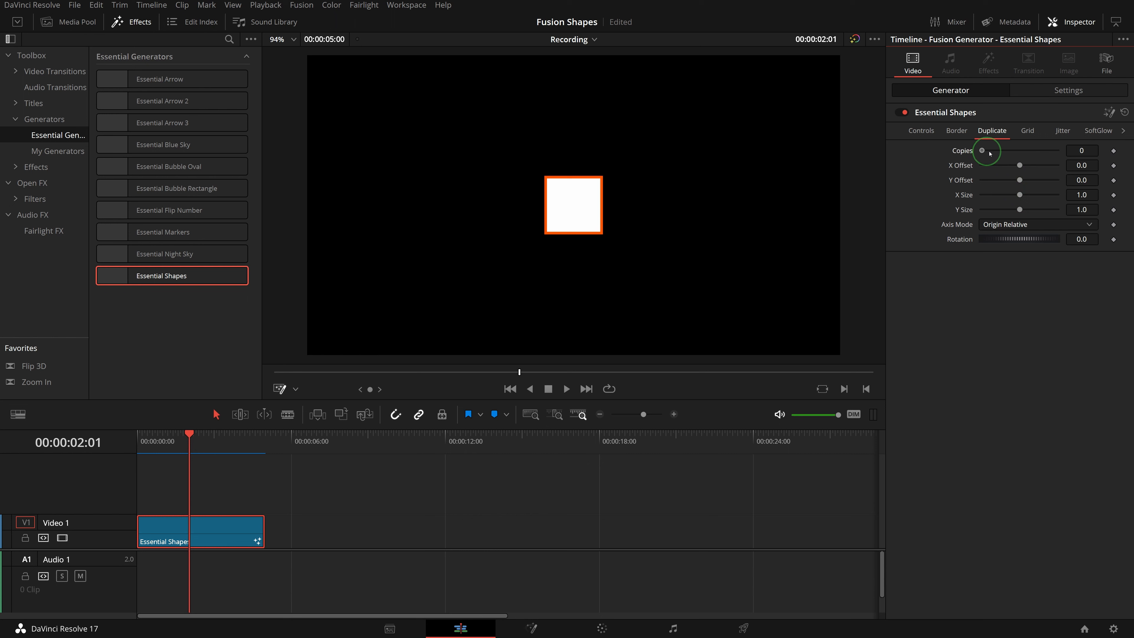
left_click_drag(990, 153, 1028, 154)
left_click_drag(1019, 167, 1011, 210)
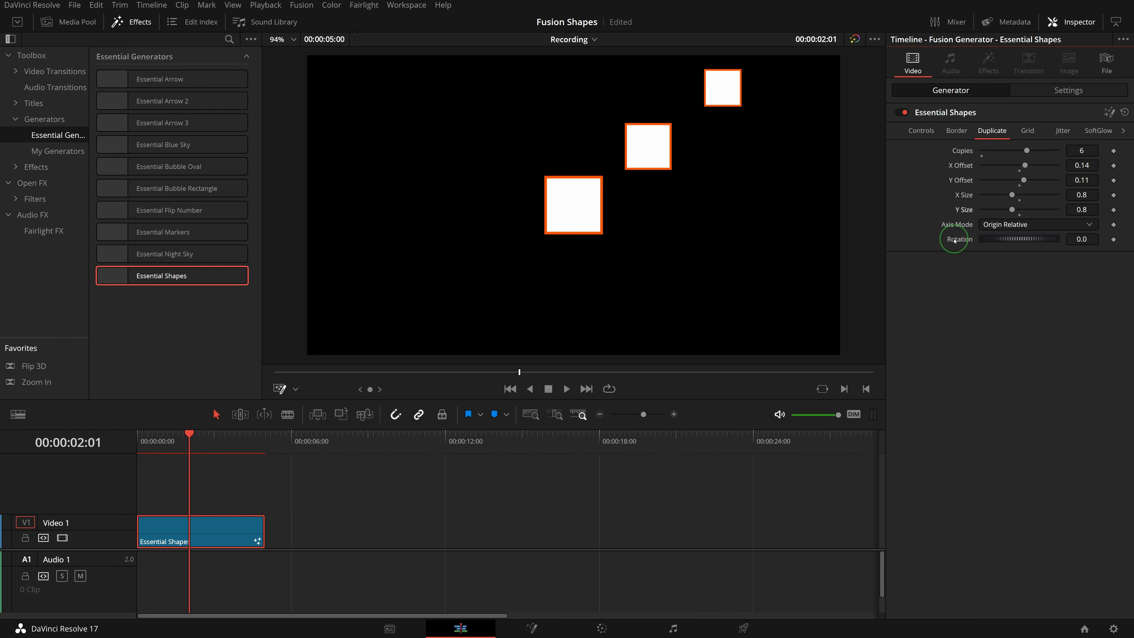
Set the duplicates' Axis Mode to Origin Absolute and keyframe their Rotation from the clip's start to 227.0 at 00:00:04:16
left_click(1034, 223)
left_click(1008, 265)
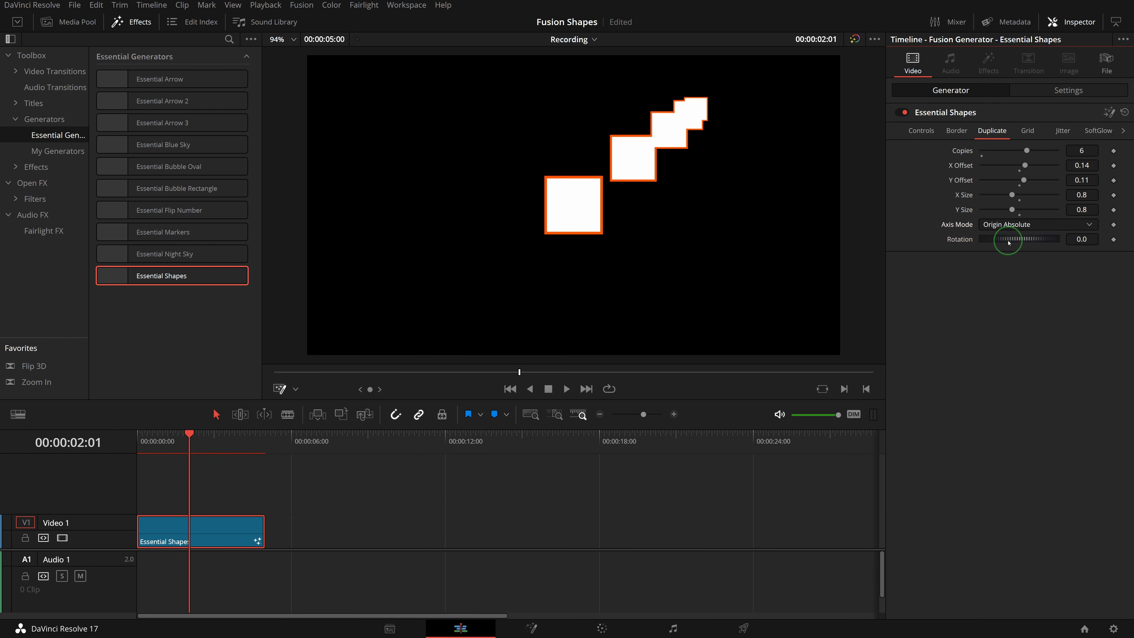
left_click_drag(1014, 240, 1055, 242)
key("Home")
left_click(1113, 240)
left_click(253, 441)
Set the duplicate Copies to 50 and play back the rotation animation from the clip's start
left_click(1082, 152)
key("BackSpace")
type("50")
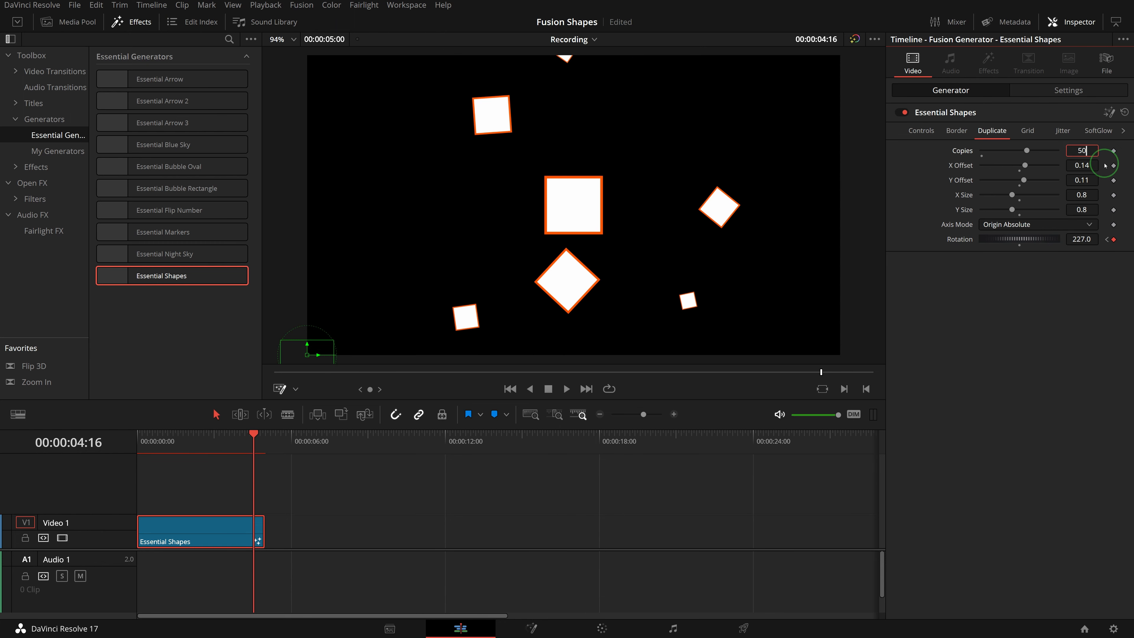
key("Tab")
left_click(150, 441)
key("space")
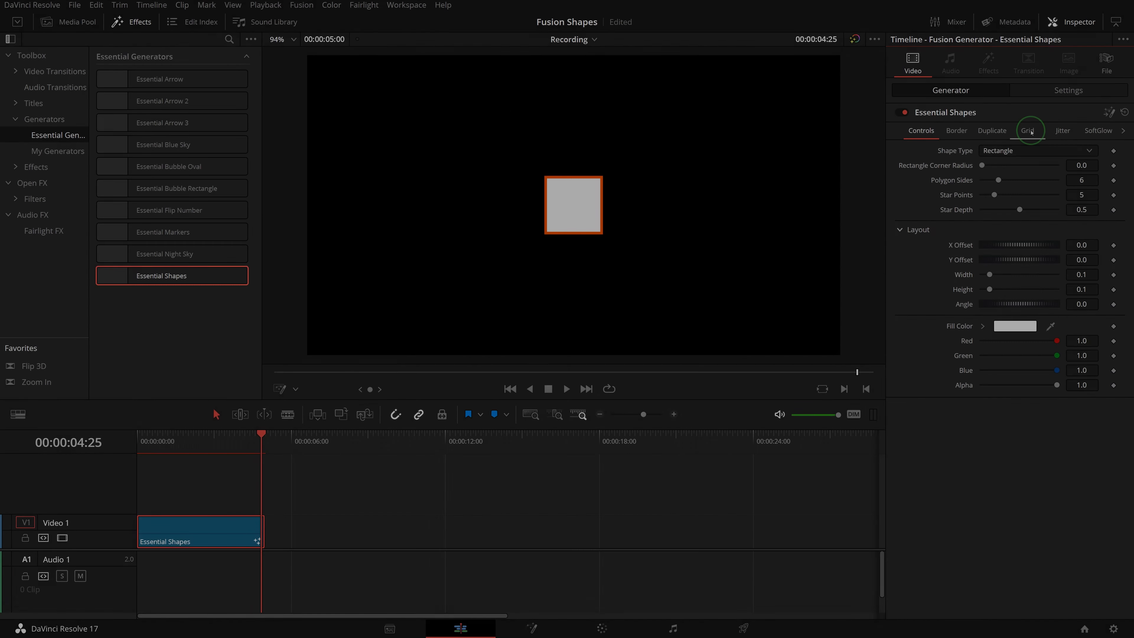
Arrange the shapes in a grid with Grid Cells X at 5 and Grid Cells Y at 3, and adjust the duplicates' Rotation
left_click(1028, 131)
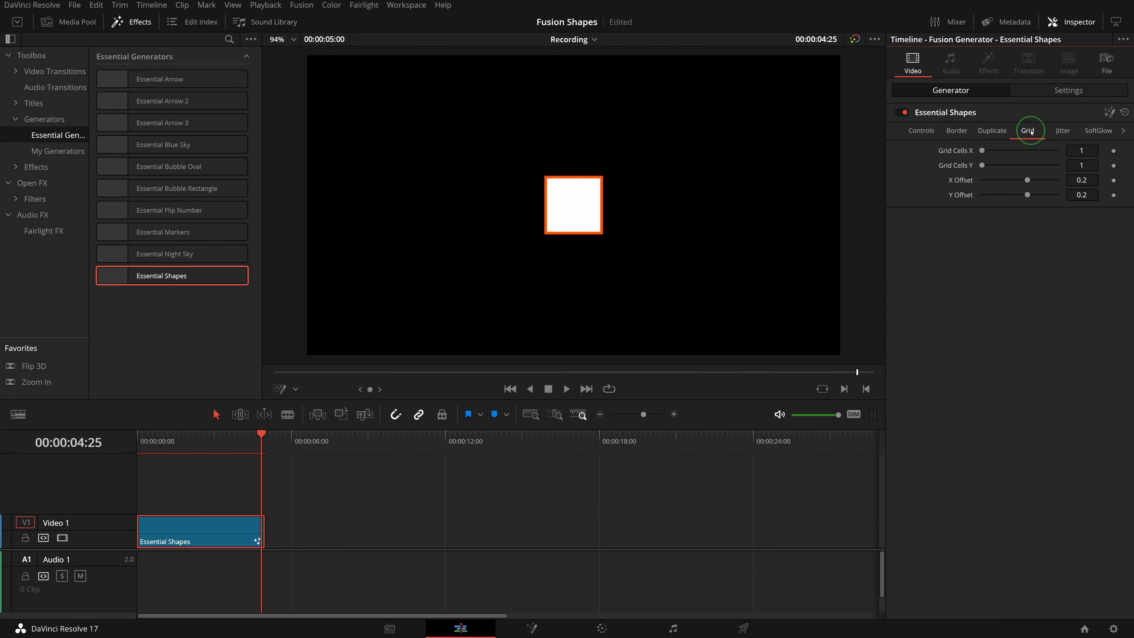
key("Home")
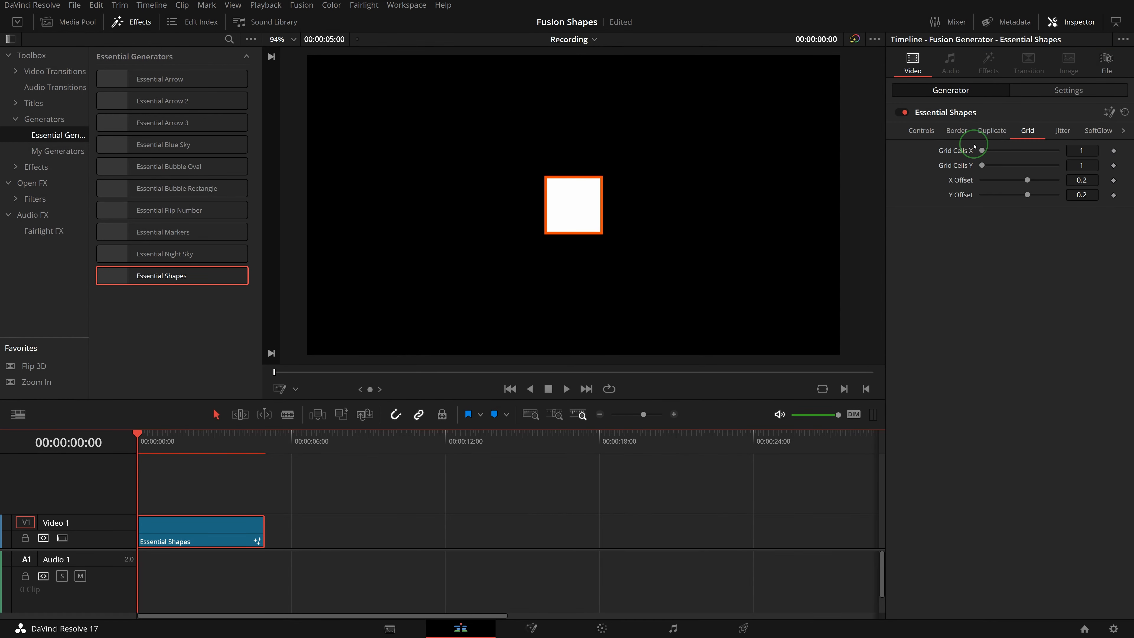
left_click_drag(974, 147, 1006, 152)
left_click_drag(982, 166, 998, 165)
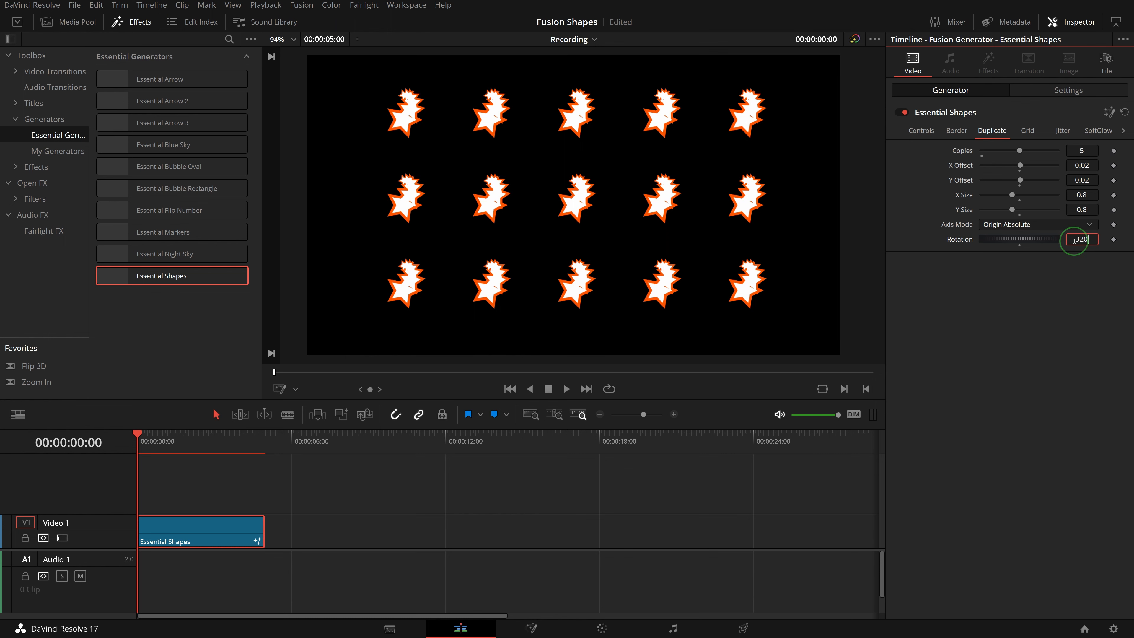
key("Return")
left_click_drag(1053, 236, 1048, 231)
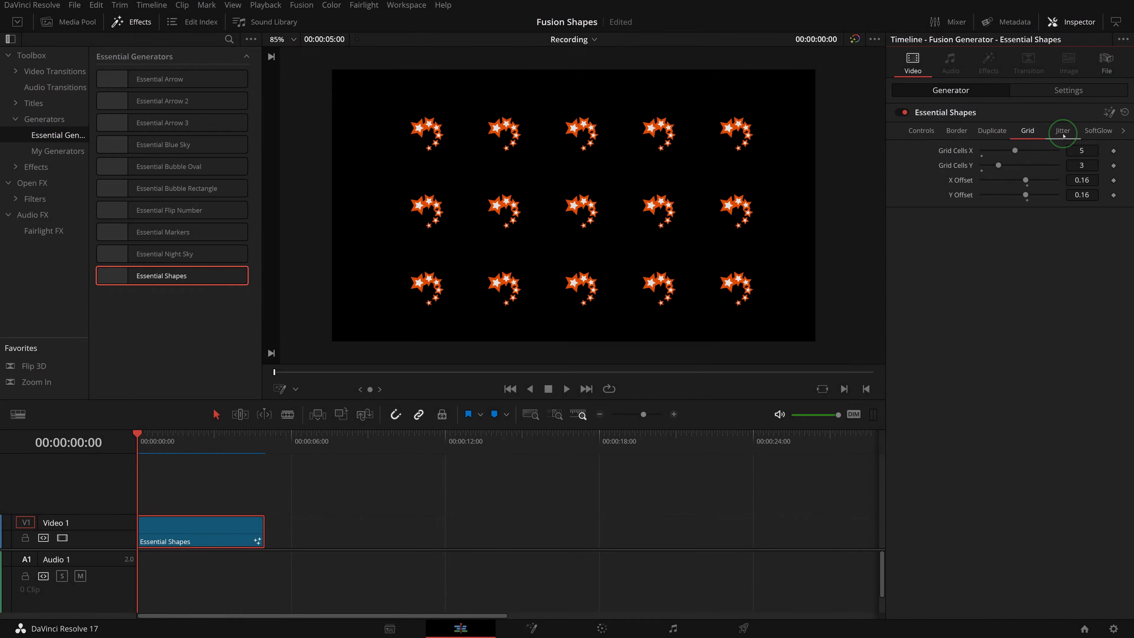
In Fixed jitter mode, raise the maximums to 0.03 for Shape X and Y Offset, 1.2 for X and Y Size, and 92.0 for Rotate
left_click(1063, 133)
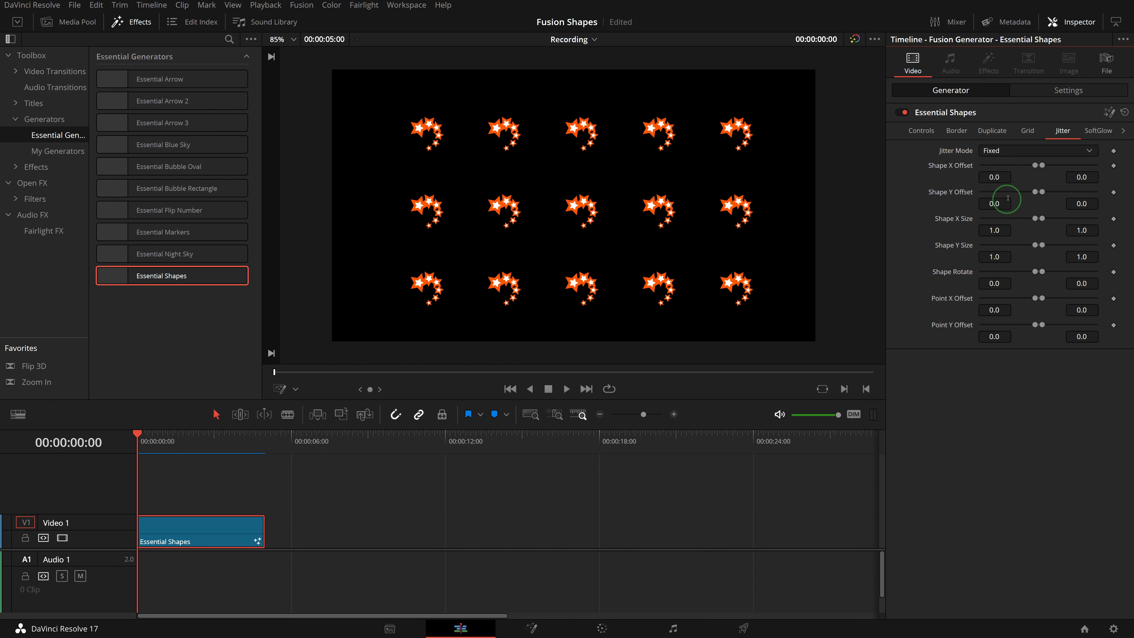
left_click(1010, 154)
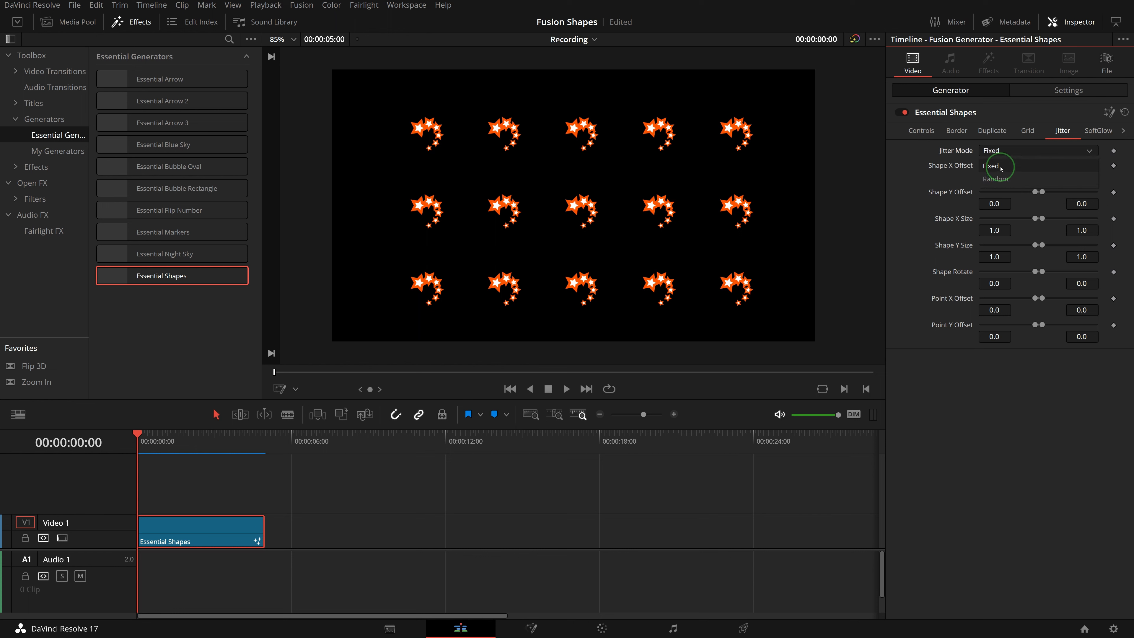
left_click(1002, 167)
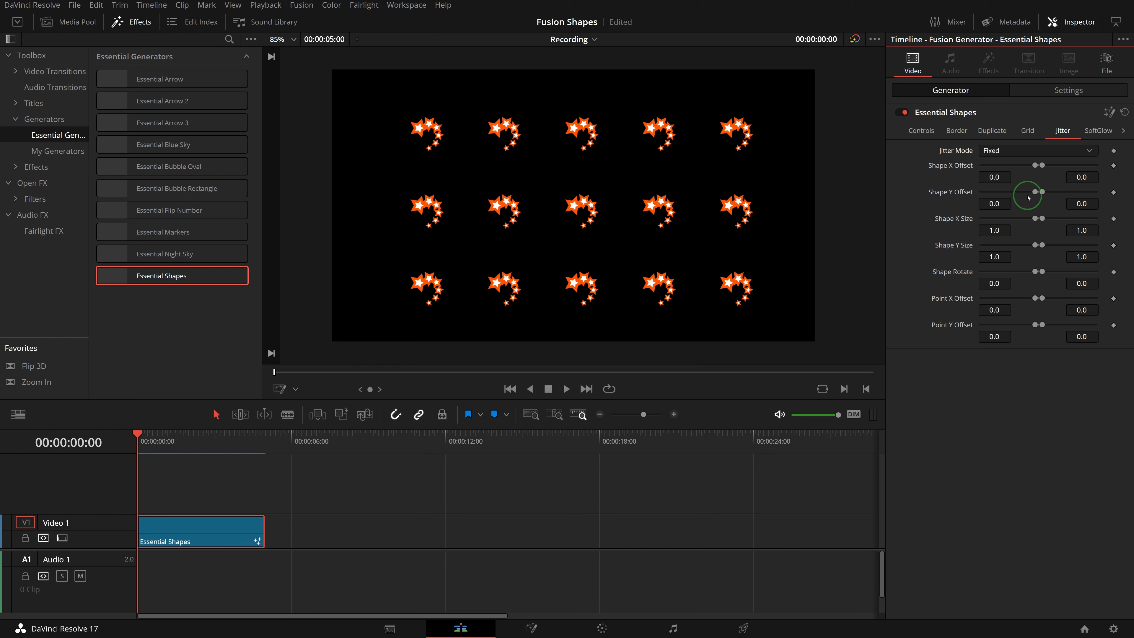
left_click_drag(1041, 167, 1059, 192)
left_click_drag(1042, 272, 1027, 248)
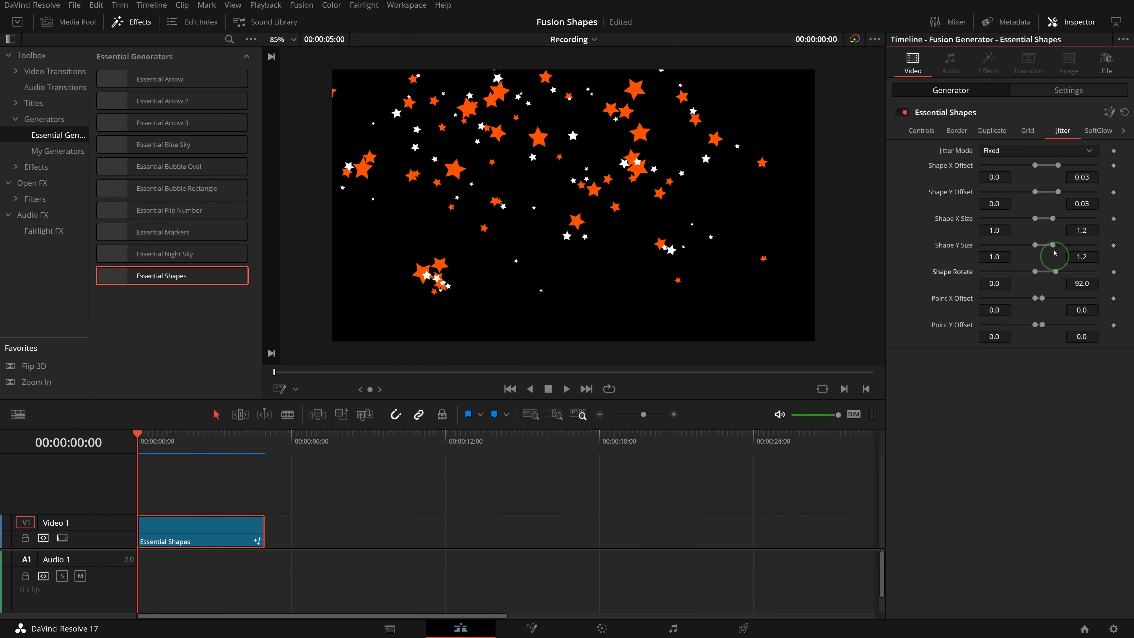
Keyframe the layout X Offset from -1.449 at the clip's start to a positive value at 00:00:05:00, and play it back
left_click(921, 130)
left_click(265, 440)
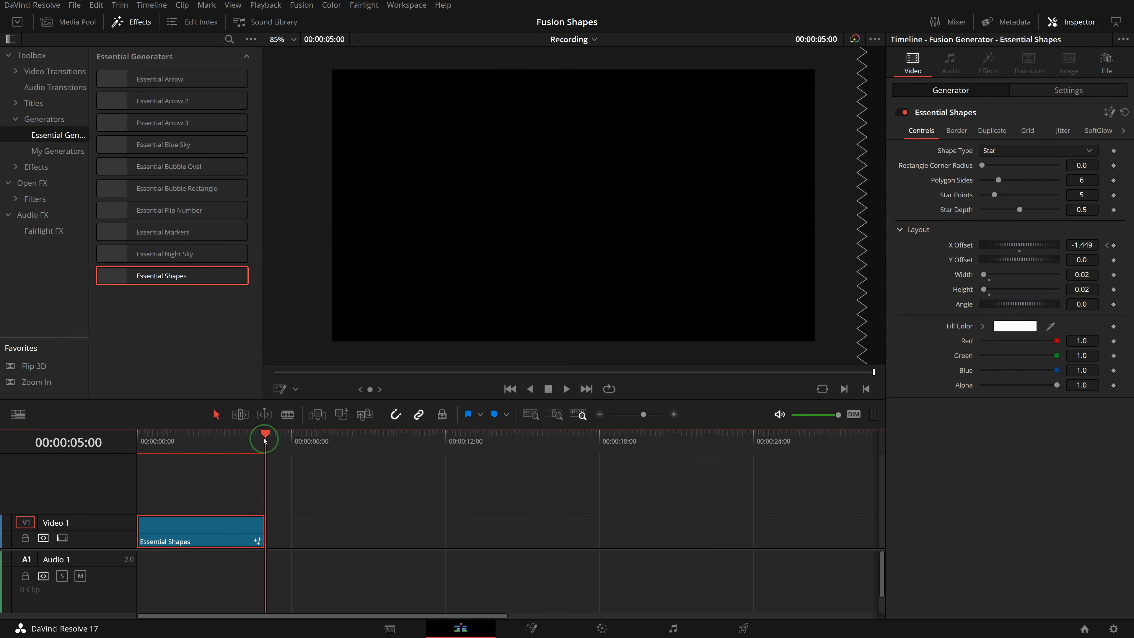
left_click_drag(1050, 254, 1103, 258)
left_click(143, 440)
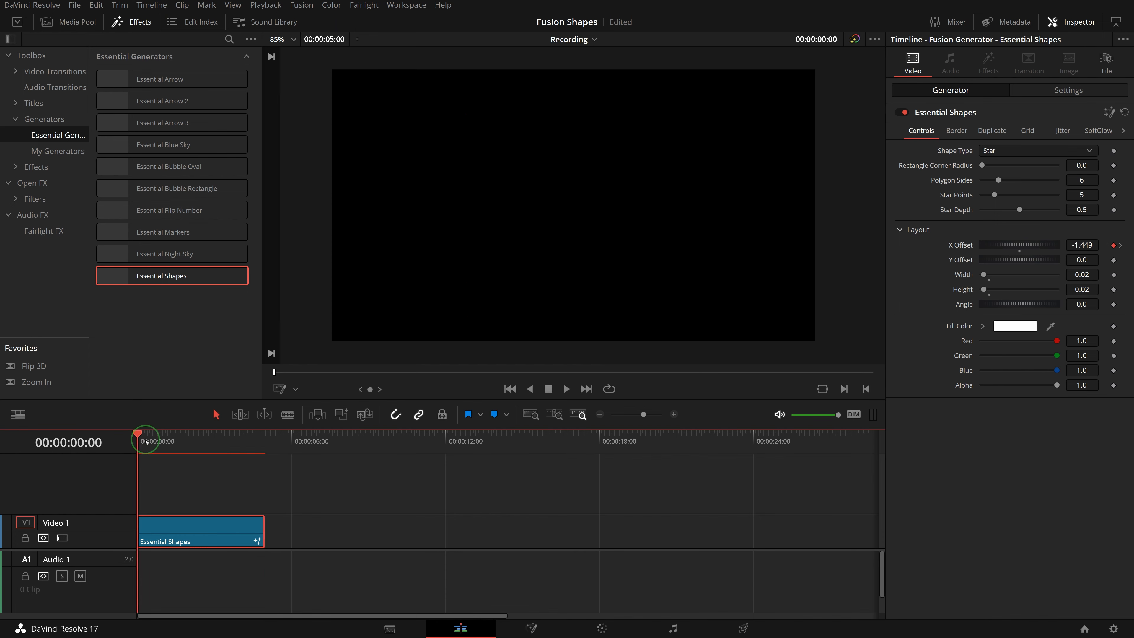
key("space")
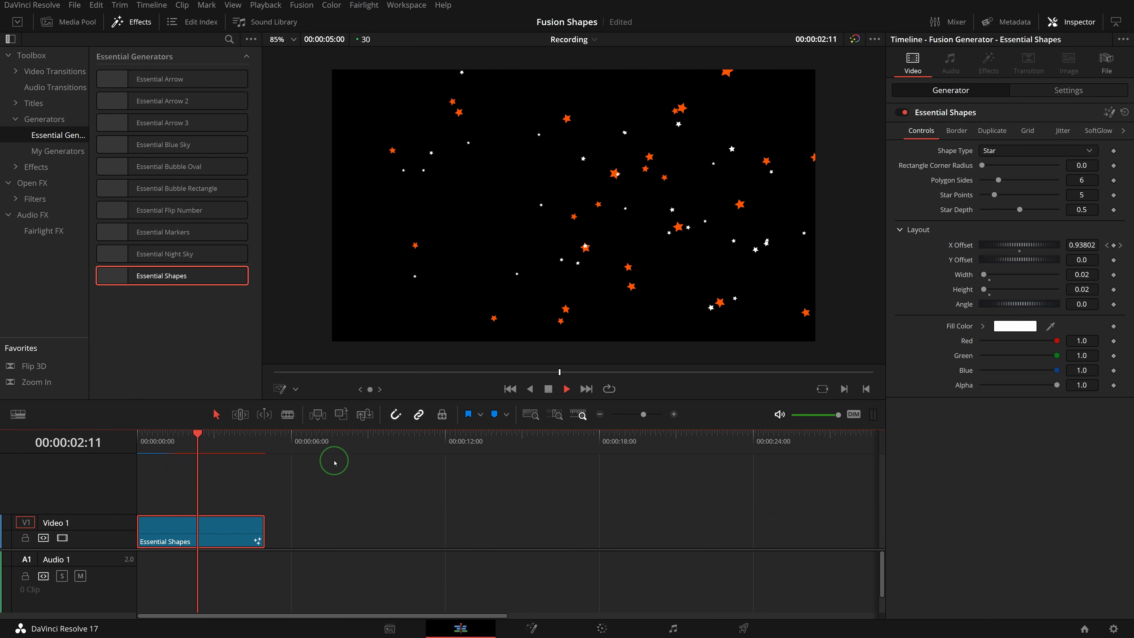
left_click(142, 439)
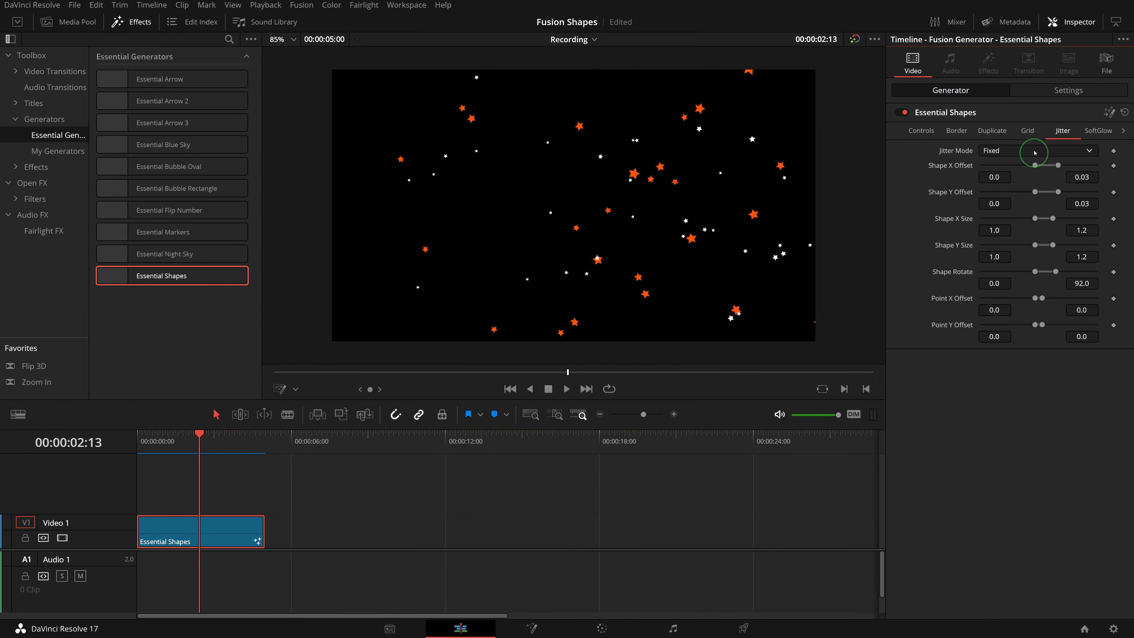
Switch the Jitter Mode to Random and play back the moving stars several times
left_click(1034, 152)
left_click(1012, 179)
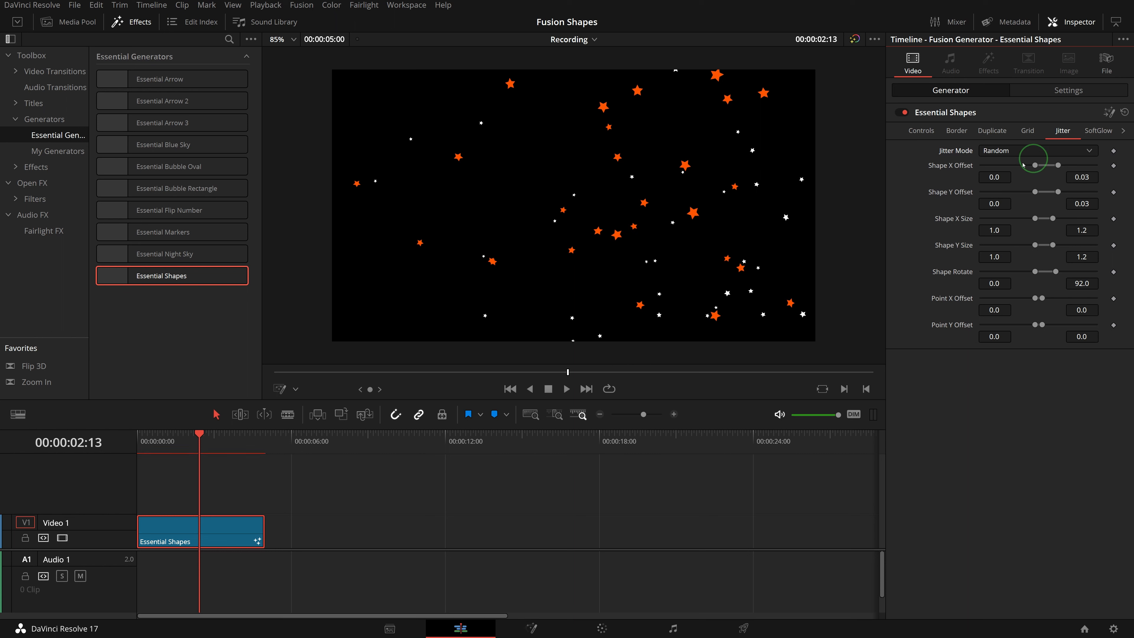
left_click(155, 441)
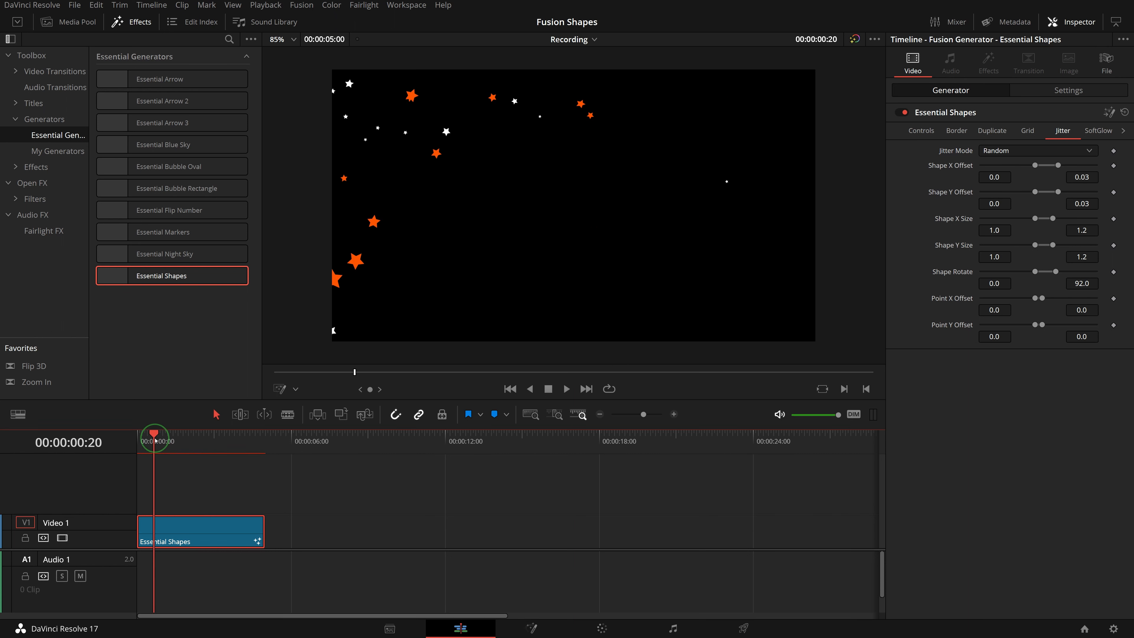
key("space")
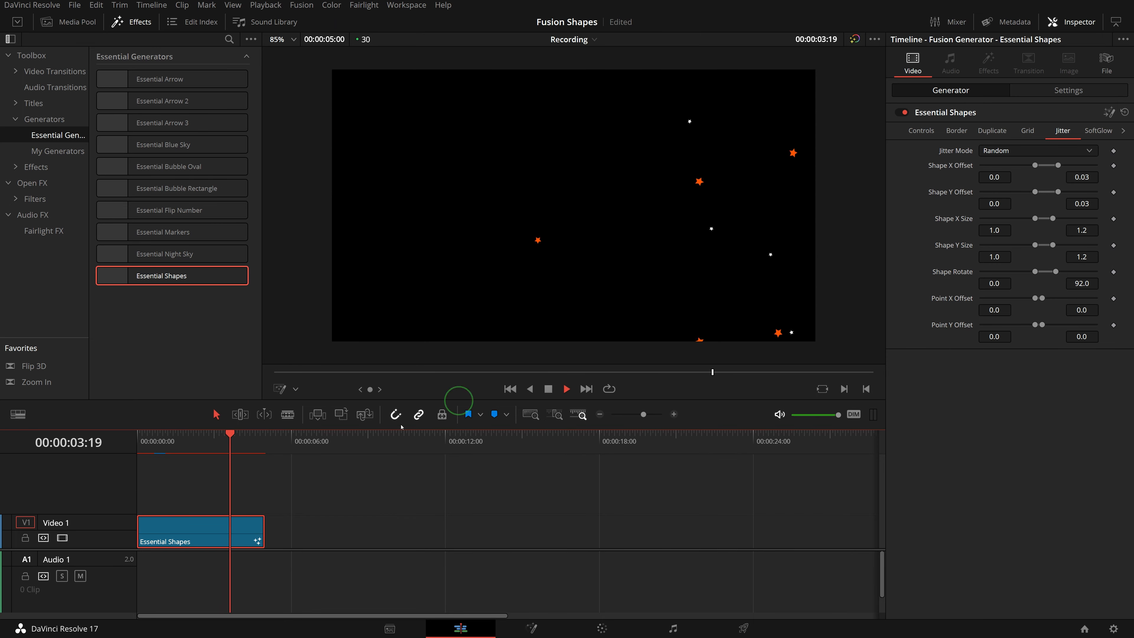
left_click(154, 447)
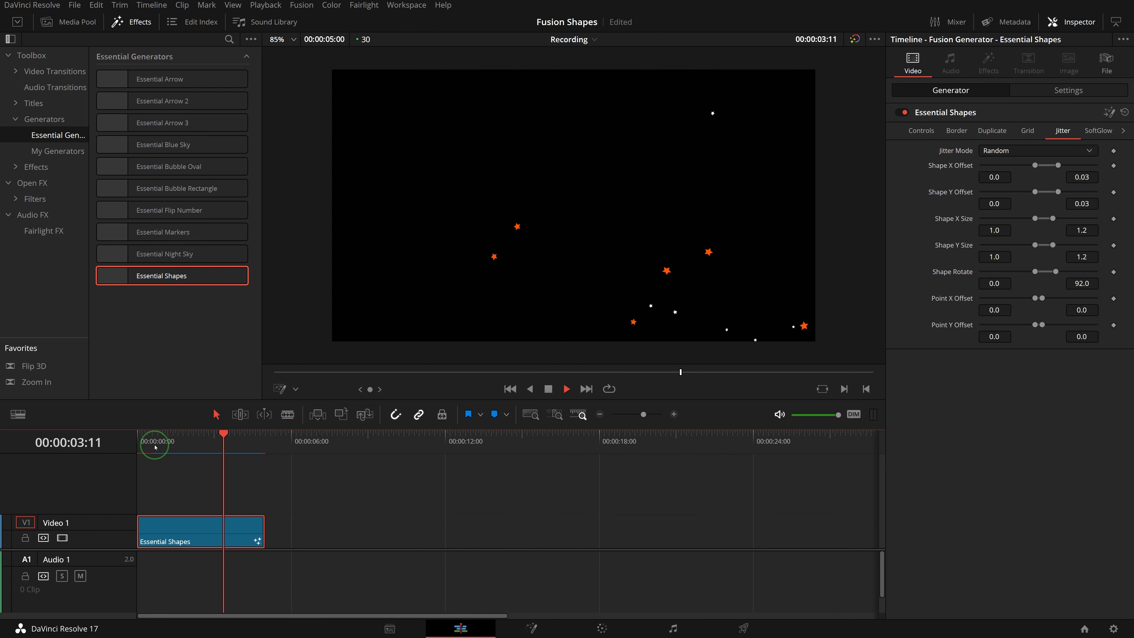
left_click(177, 443)
key("space")
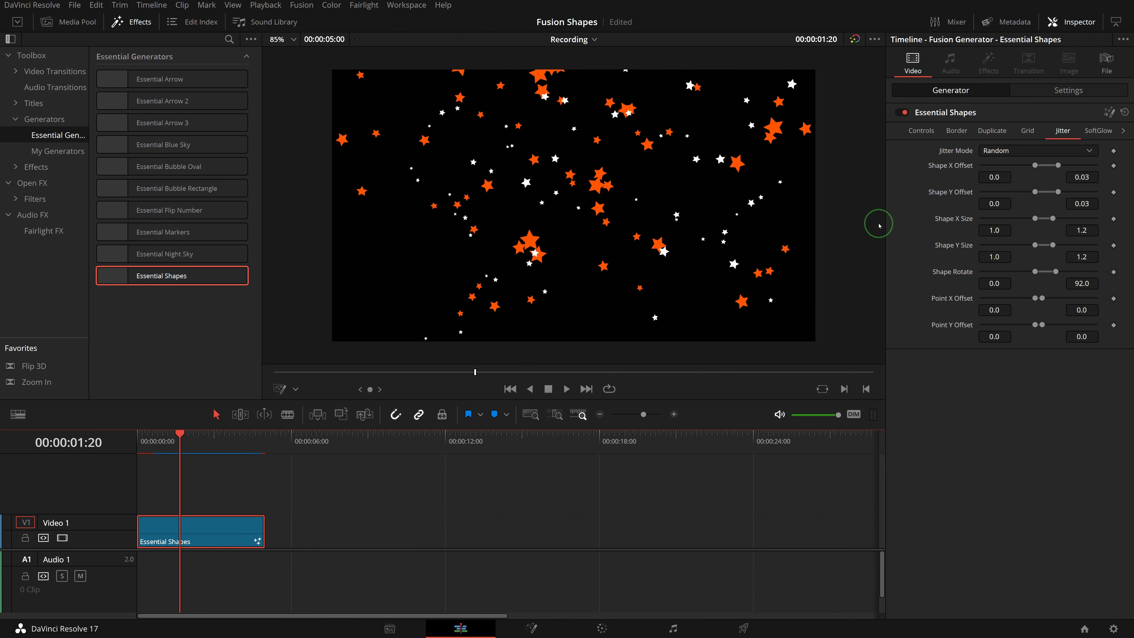
Set jitter minimums to X Offset -0.03, Y Offset -0.0289, X Size 0.9, Y Size 0.833 and Rotate -68.0, and play back the clip
left_click(139, 435)
key("space")
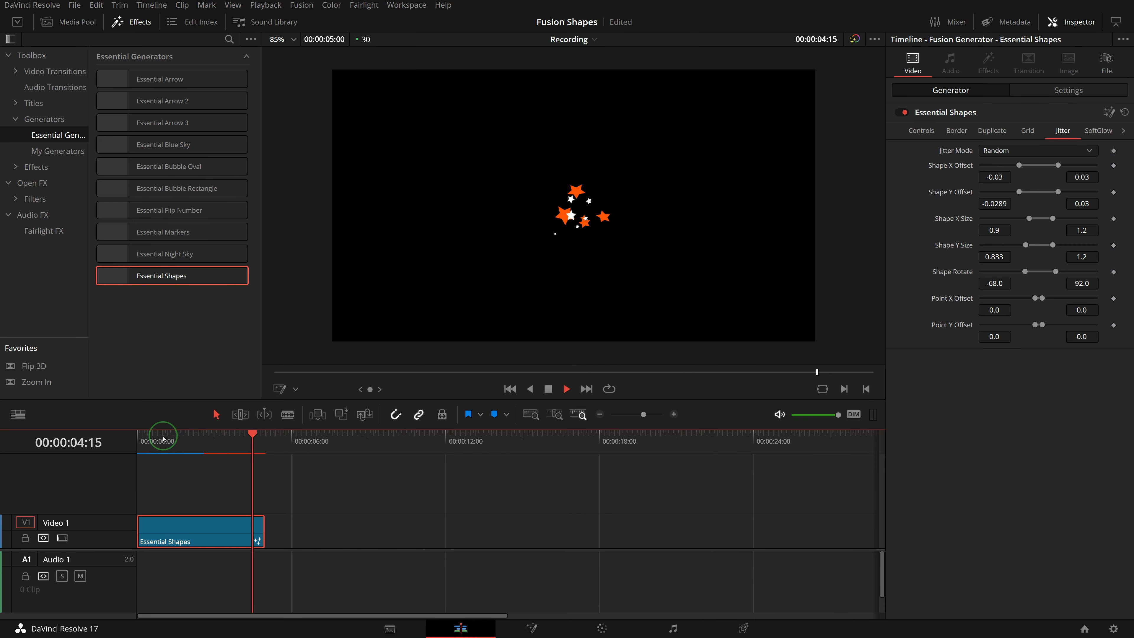
left_click(143, 435)
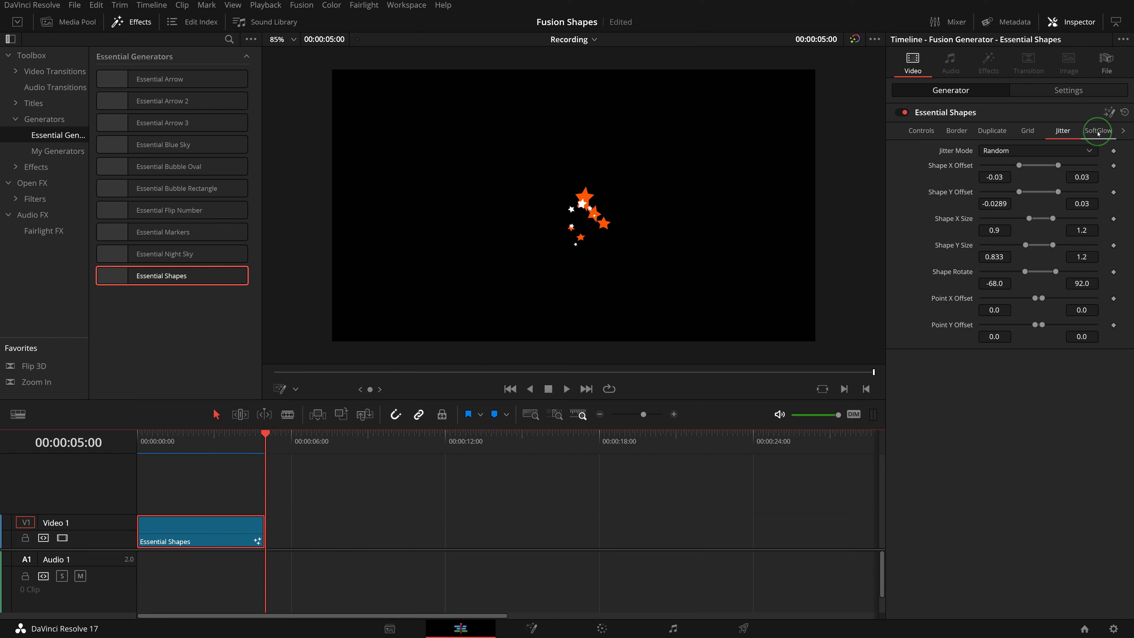
Give the stars a soft glow with Gain 3.15 and Glow Size 5.5
left_click(1098, 131)
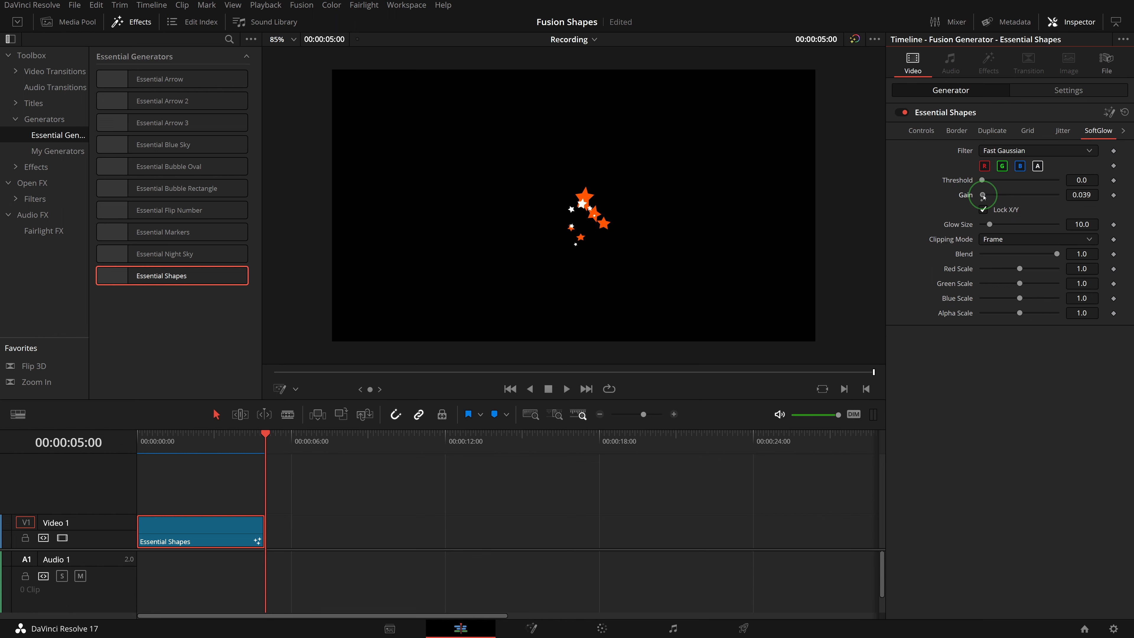
left_click_drag(984, 197, 1002, 223)
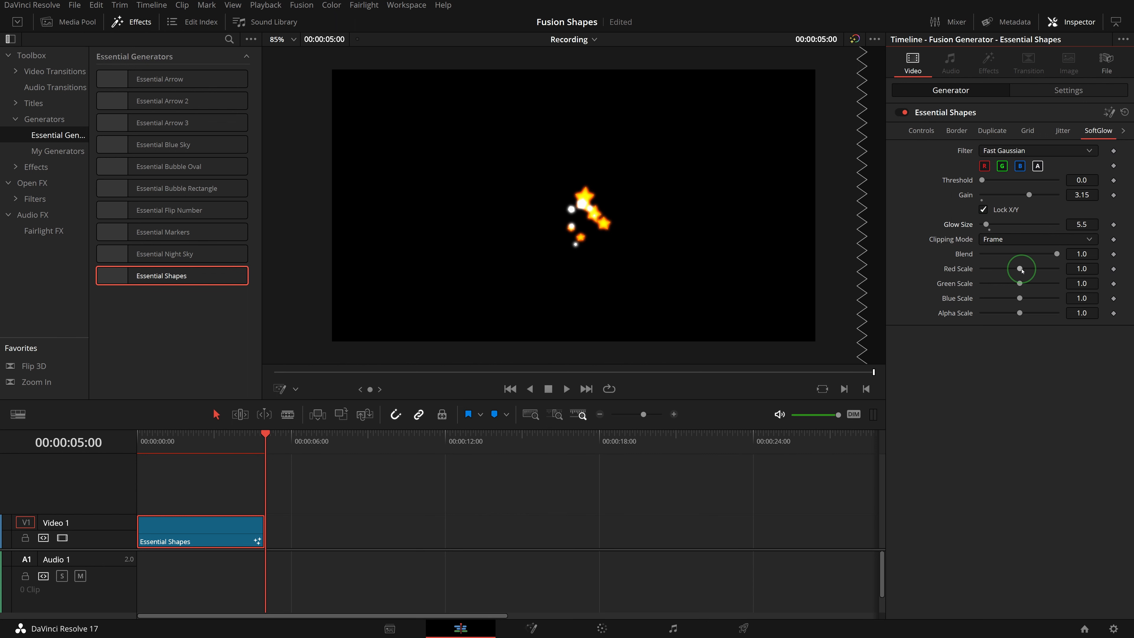
Try different Red Scale and Green Scale values for the glow, and reset both to their defaults
mouse_move(1020, 269)
left_mouse_down()
mouse_move(1058, 271)
mouse_move(981, 284)
mouse_move(1039, 280)
left_mouse_up()
double_click(968, 281)
double_click(953, 270)
Unlock the glow's X/Y sizes, try a vertical glow with Y at 100.0, set X to 97.6 and Y to 0.0, and preview it
left_click(984, 209)
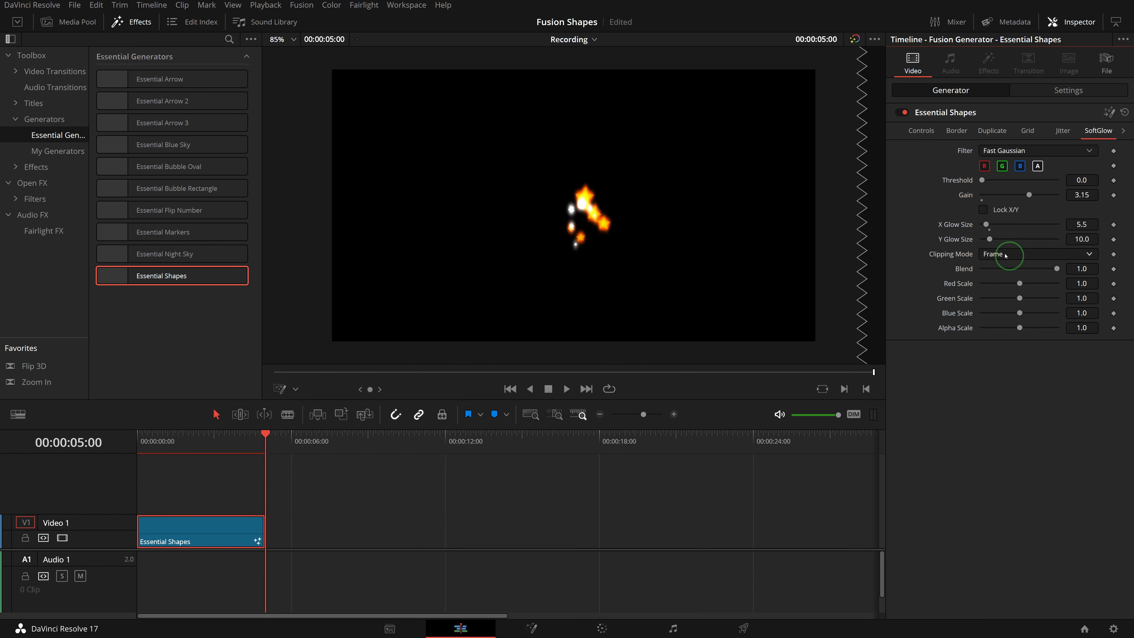
mouse_move(991, 240)
left_mouse_down()
mouse_move(1066, 239)
mouse_move(982, 224)
left_mouse_up()
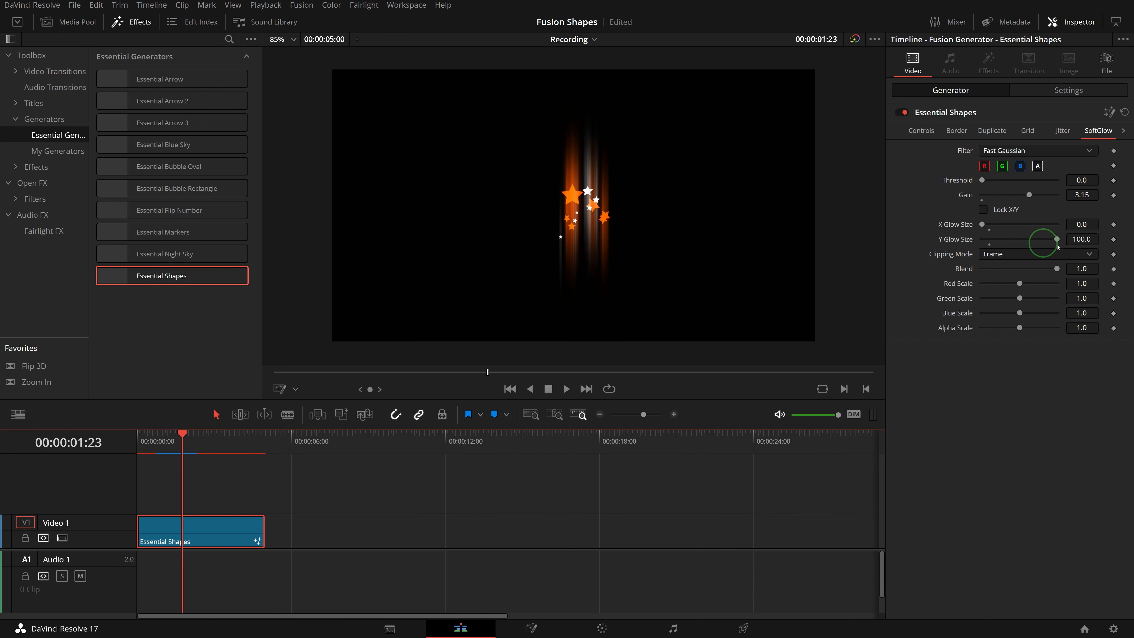
double_click(951, 241)
left_click_drag(981, 224, 1076, 237)
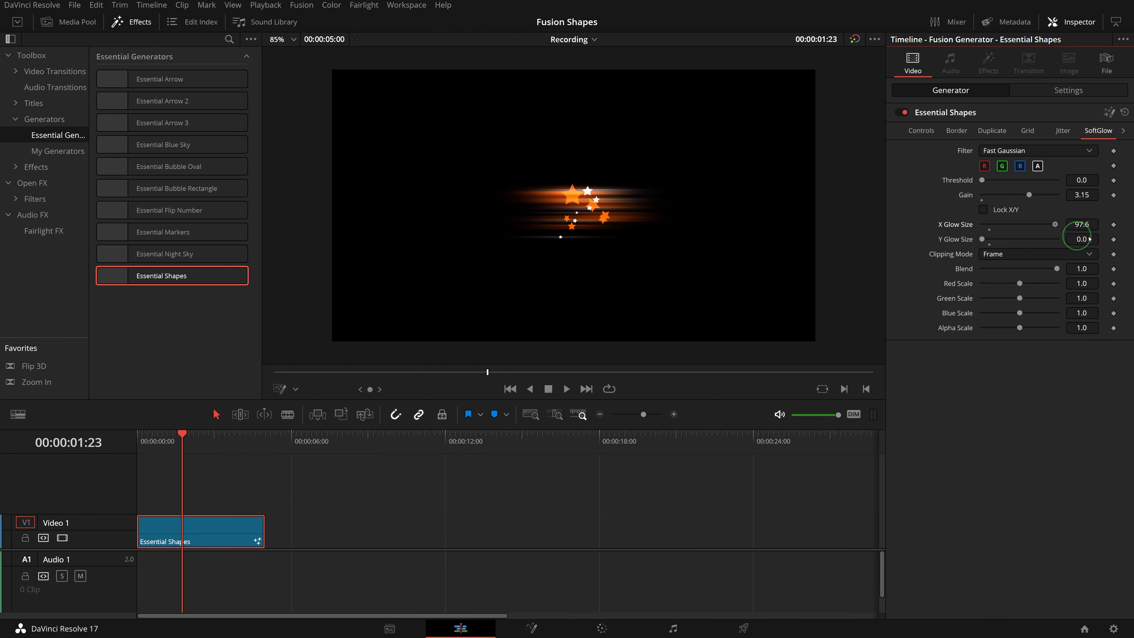
left_click(147, 440)
key("space")
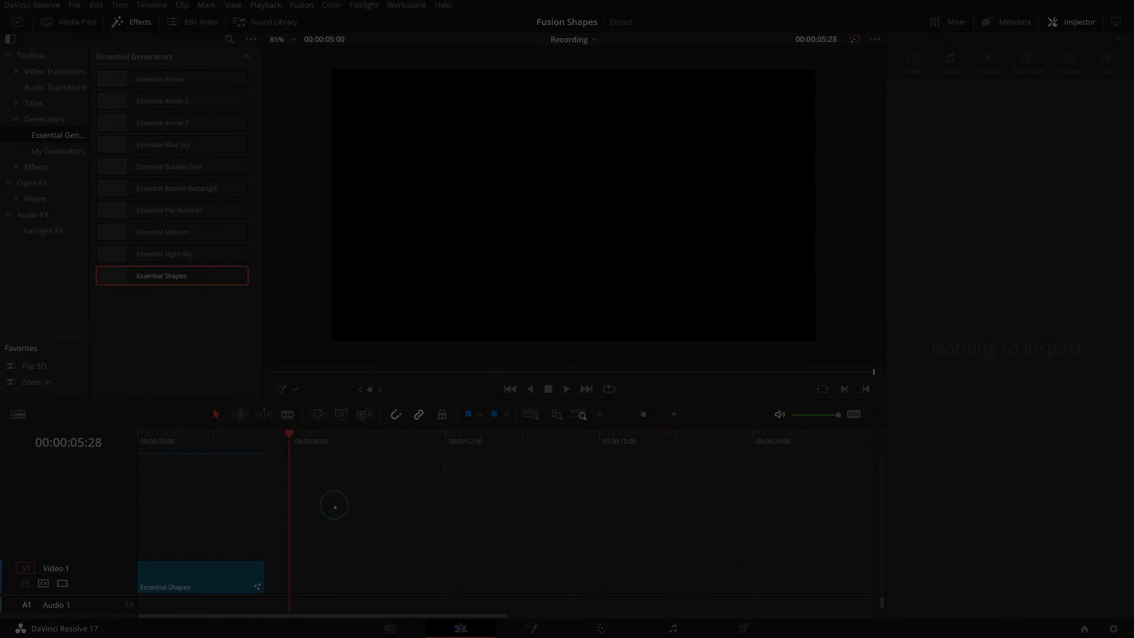
Paste the example stacks of Essential Shapes clips after the first clip, and the Cookie.jpg stack with its two Essential Shapes clips after them
left_click(351, 506)
key("ctrl+v")
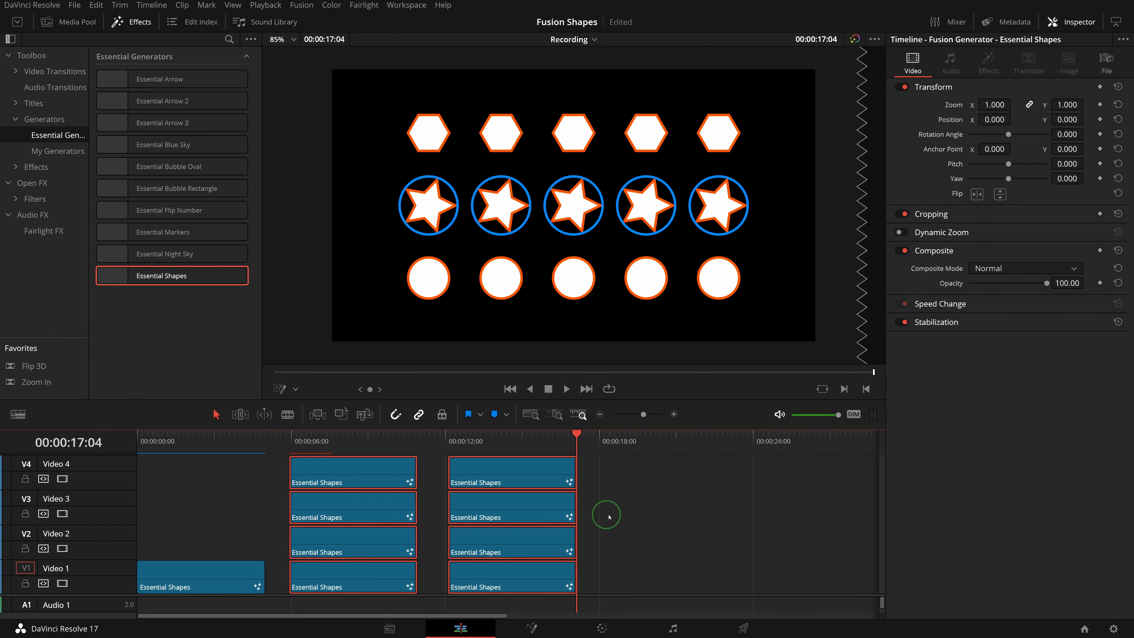
left_click_drag(324, 441, 613, 450)
left_click(612, 450)
key("ctrl+v")
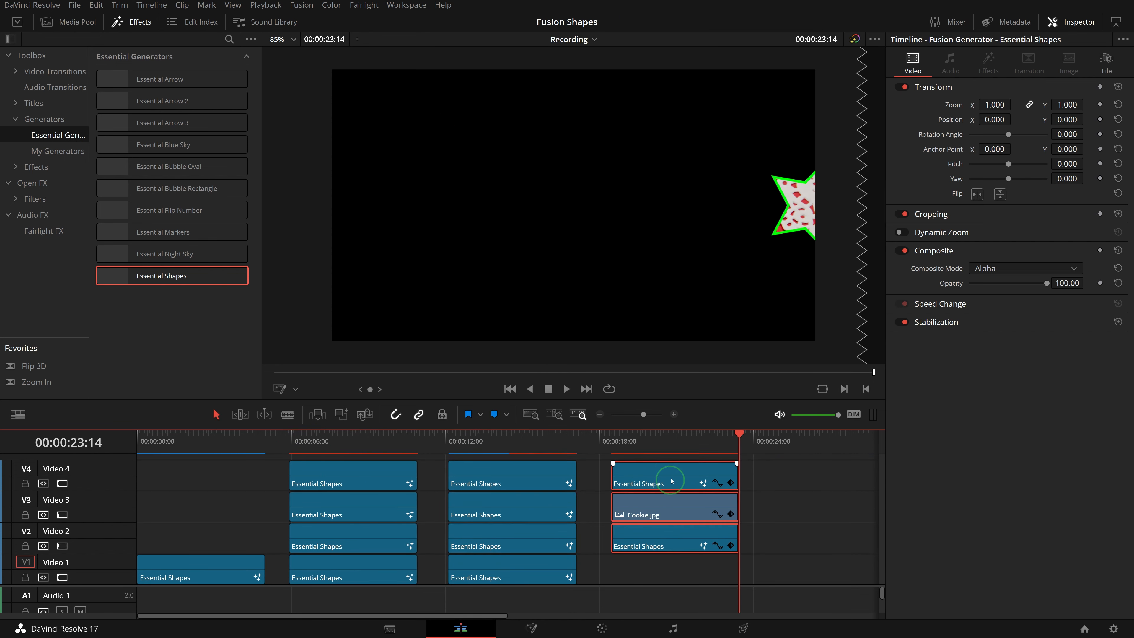
Scrub through the star-masked Cookie.jpg stack and inspect the Composite Mode settings of its clips
left_click(613, 444)
left_click_drag(610, 434, 656, 440)
left_click(713, 504)
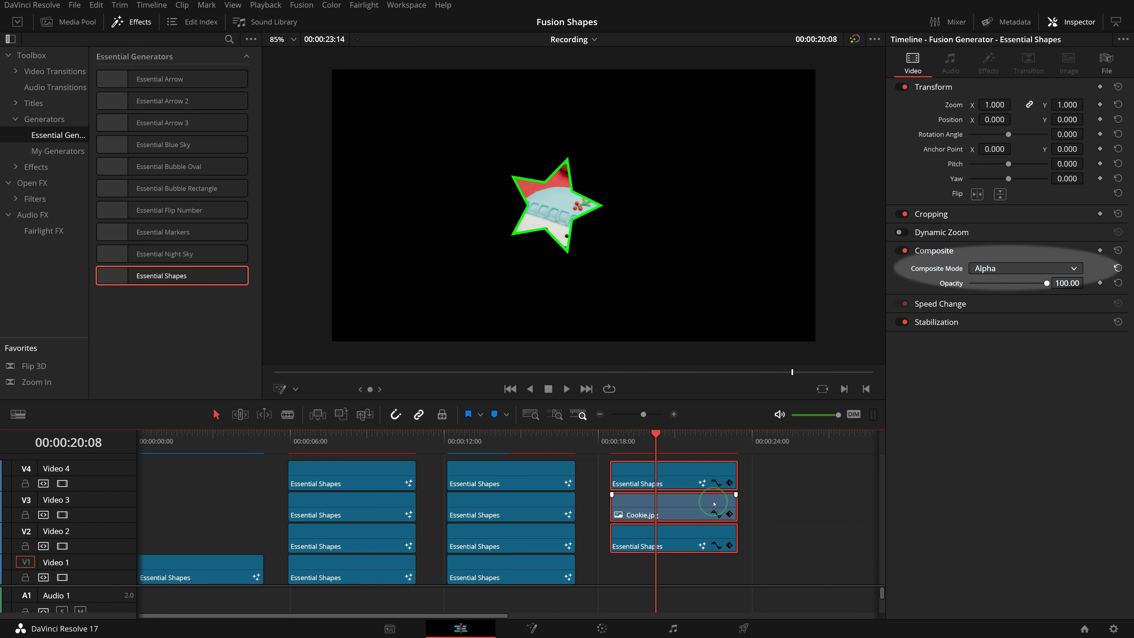
left_click(698, 482)
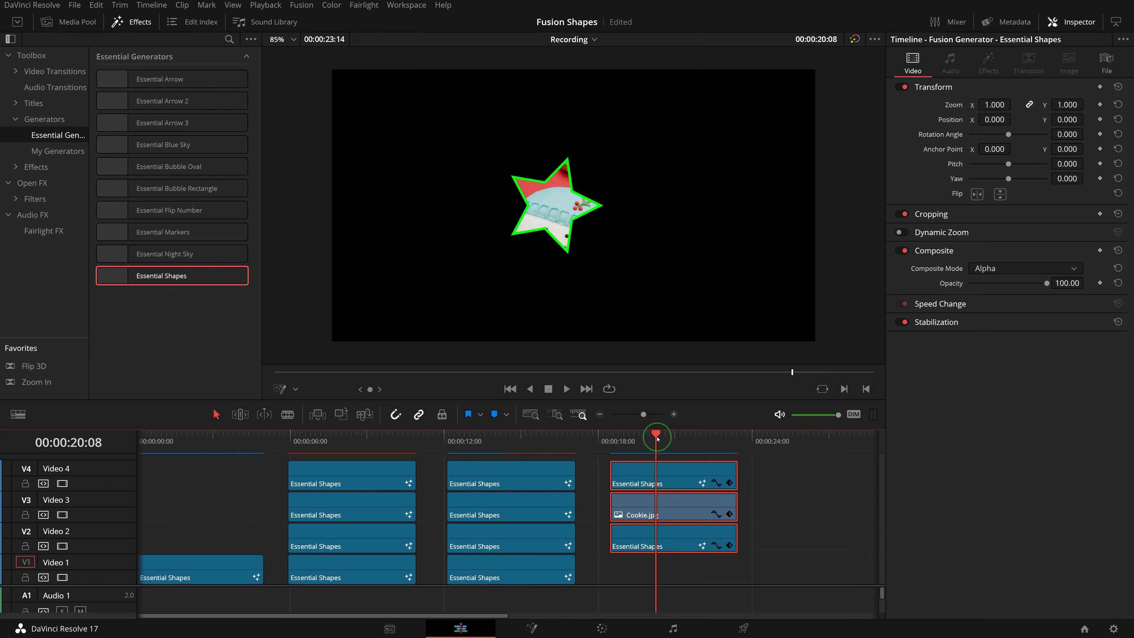
left_click_drag(657, 439, 693, 457)
left_click(666, 511)
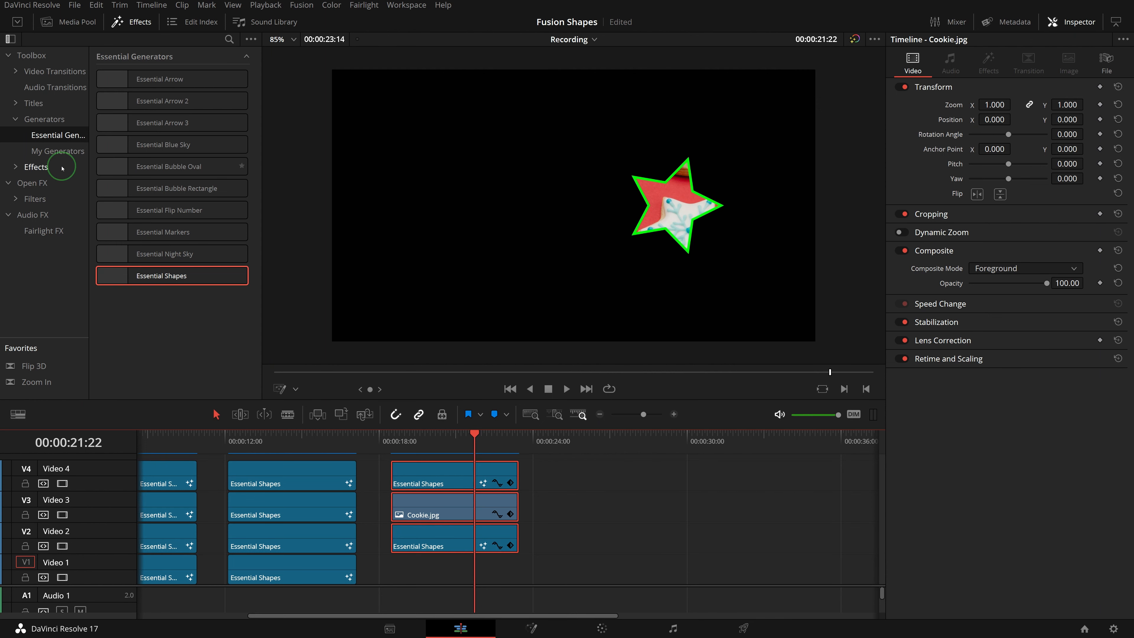
Add a Fusion Composition clip to the Video 1 track after the Cookie.jpg stack
left_click(62, 168)
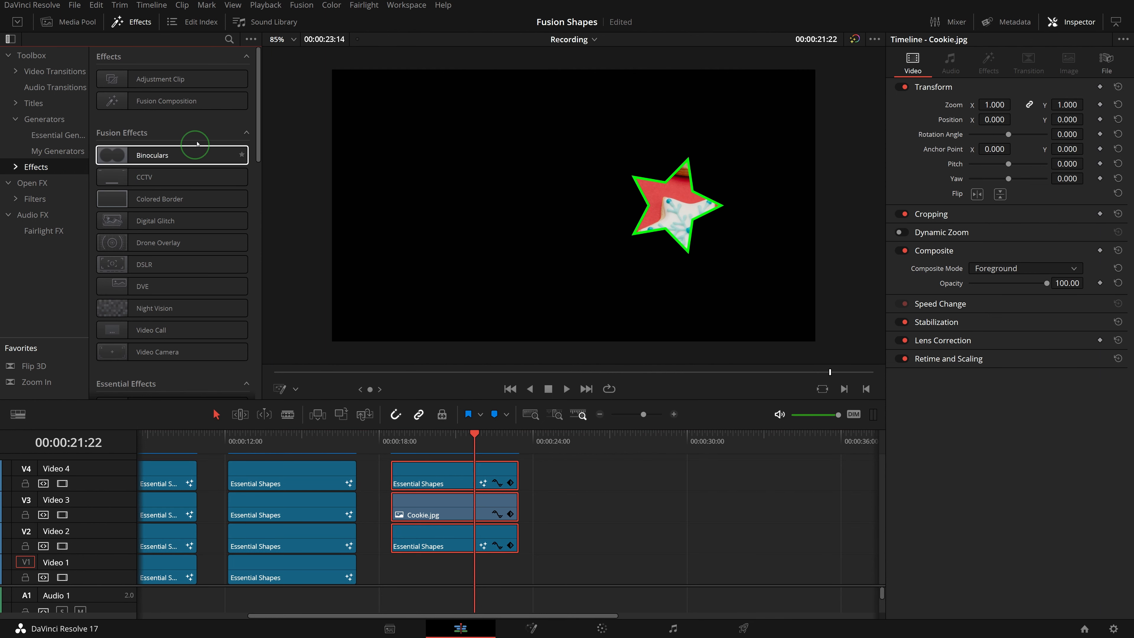
left_click_drag(170, 101, 593, 565)
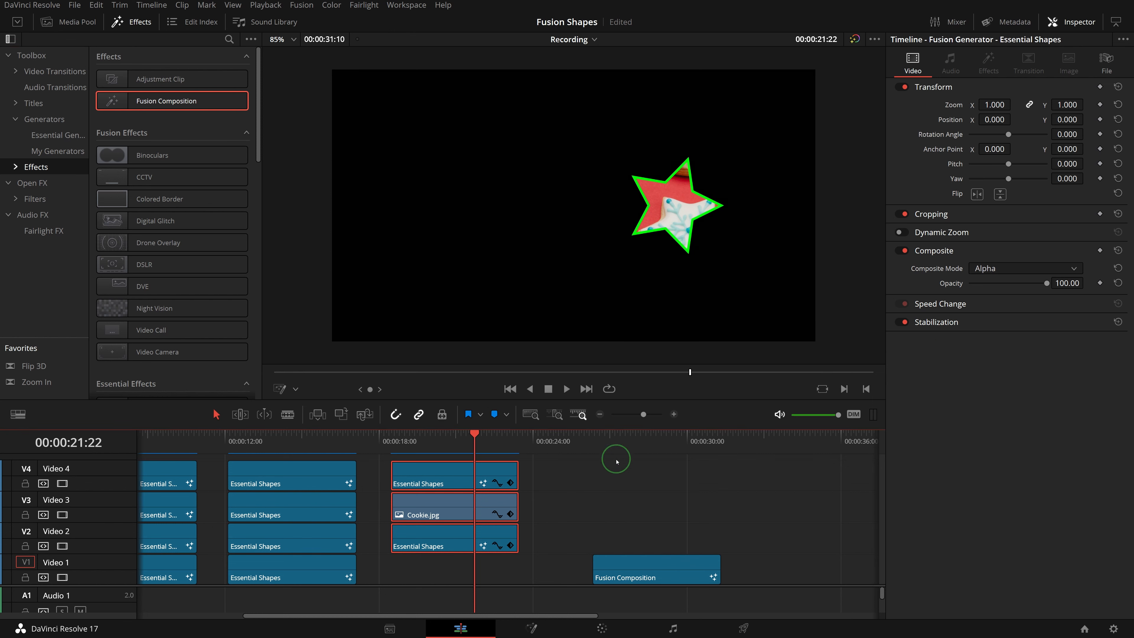
Move the playhead over the Fusion Composition clip, select the clip and open it on the Fusion page
left_click(623, 440)
left_click(653, 563)
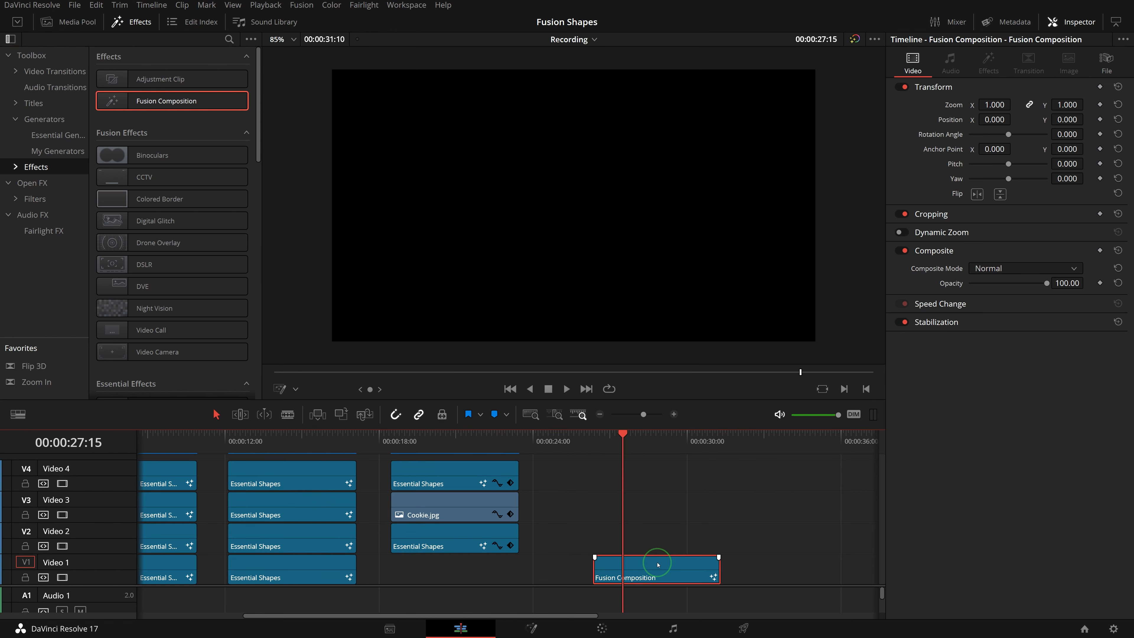
left_click(531, 628)
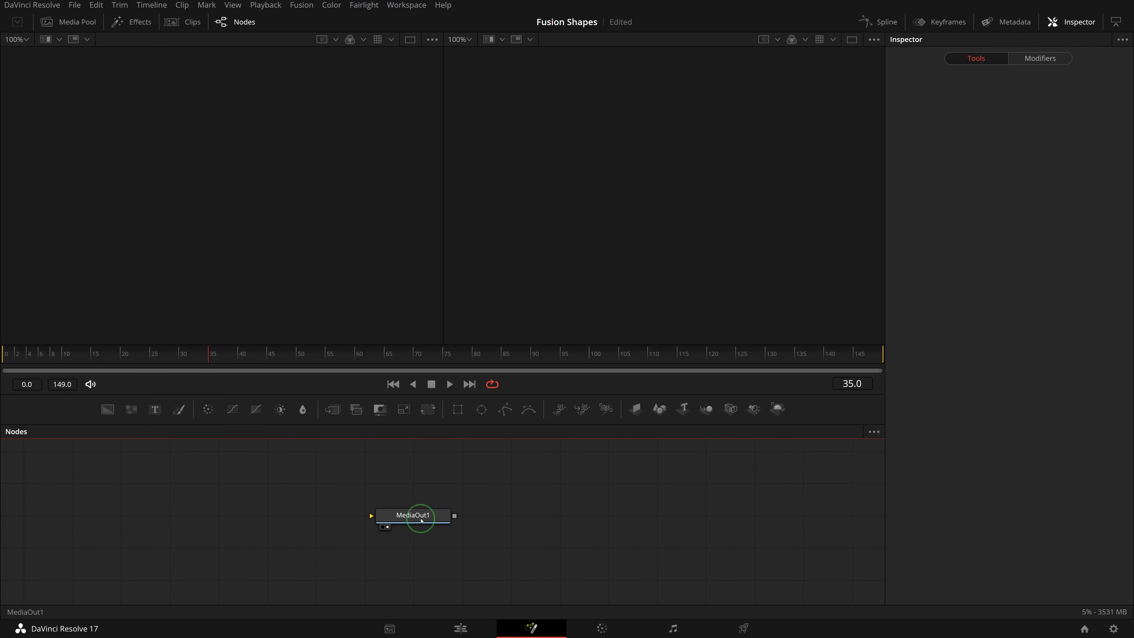
Add a Background node feeding MediaOut1 and set its Alpha to 0.0 to make it transparent
left_click_drag(417, 514, 515, 545)
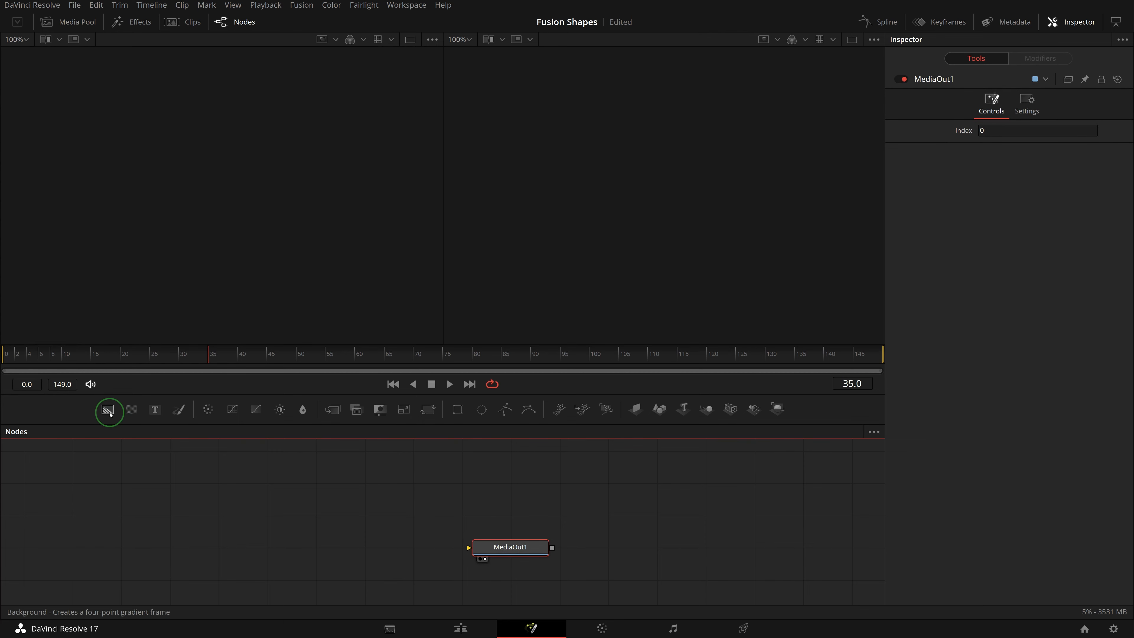
left_click_drag(107, 409, 480, 544)
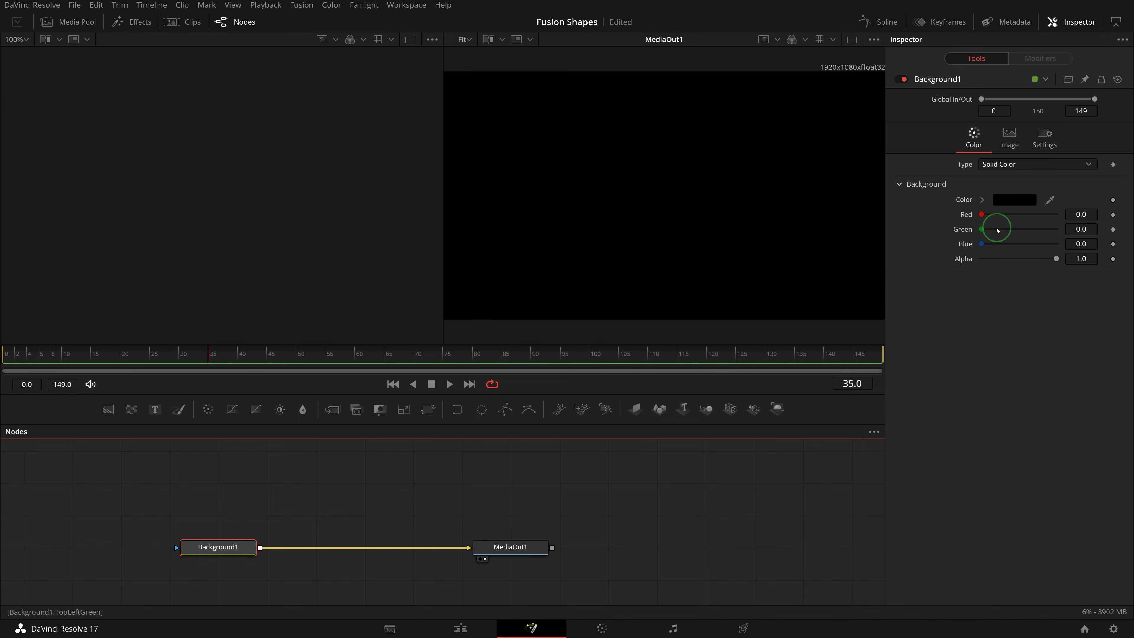
left_click_drag(1058, 261, 971, 264)
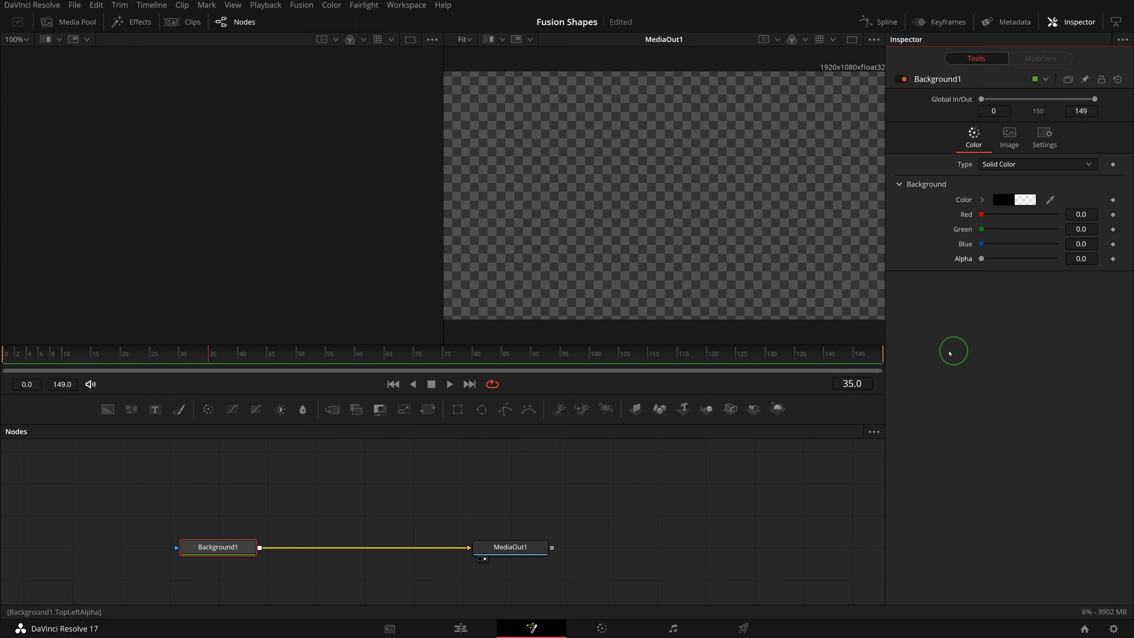
Add an sRectangle shape with an sRender node after it, and merge the sRender output over Background1
left_click(130, 21)
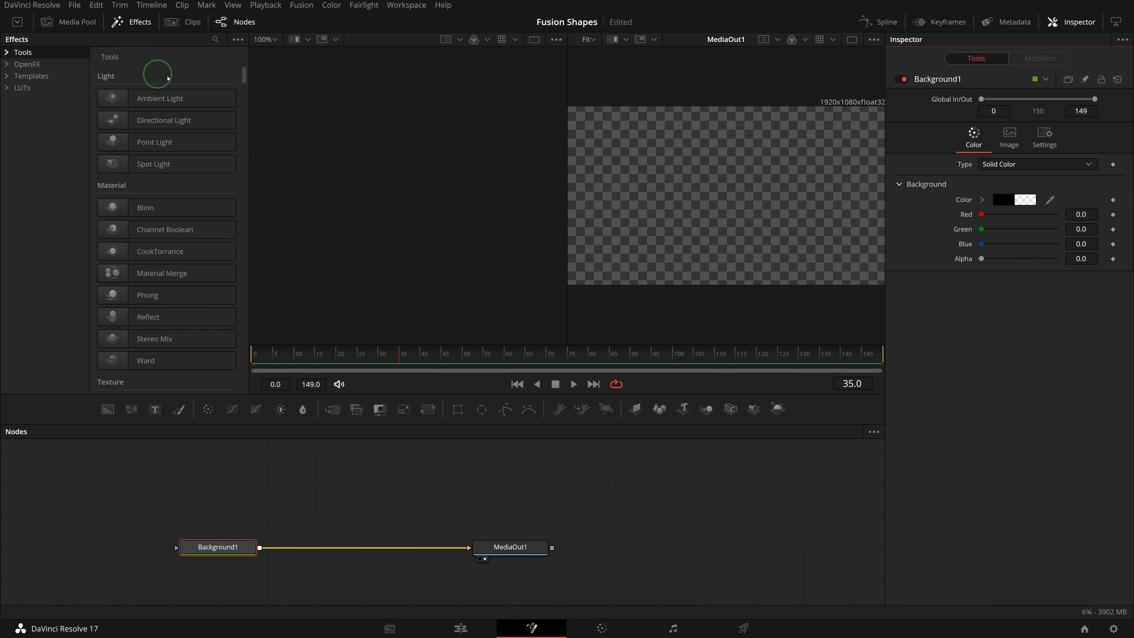
left_click(6, 53)
left_click(30, 312)
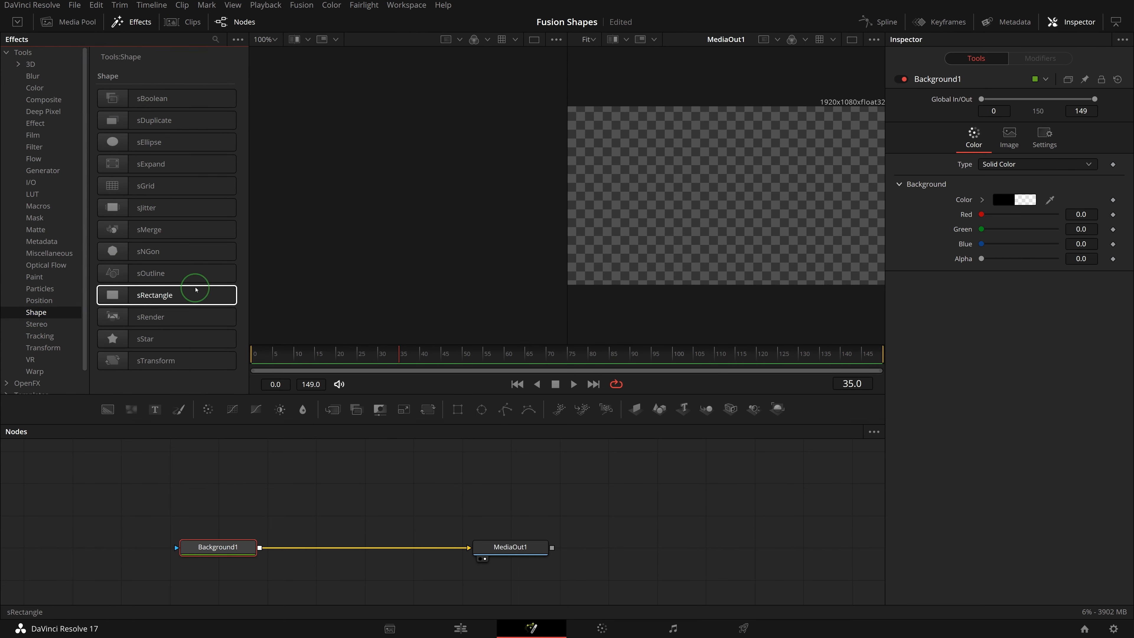
left_click_drag(168, 292, 217, 481)
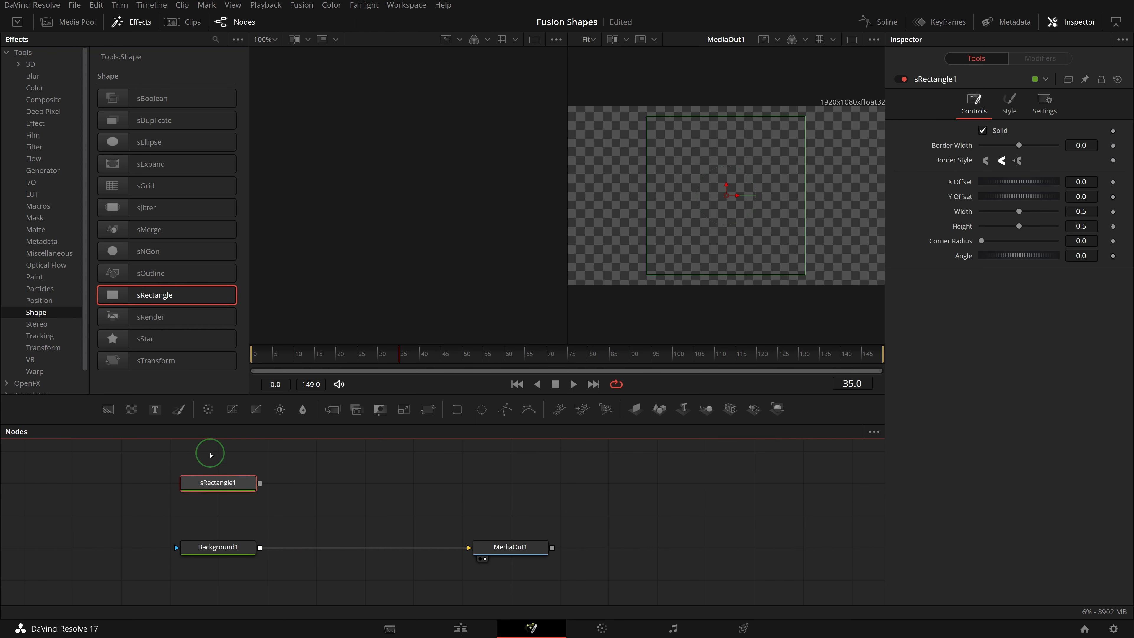
double_click(144, 318)
left_click(291, 489)
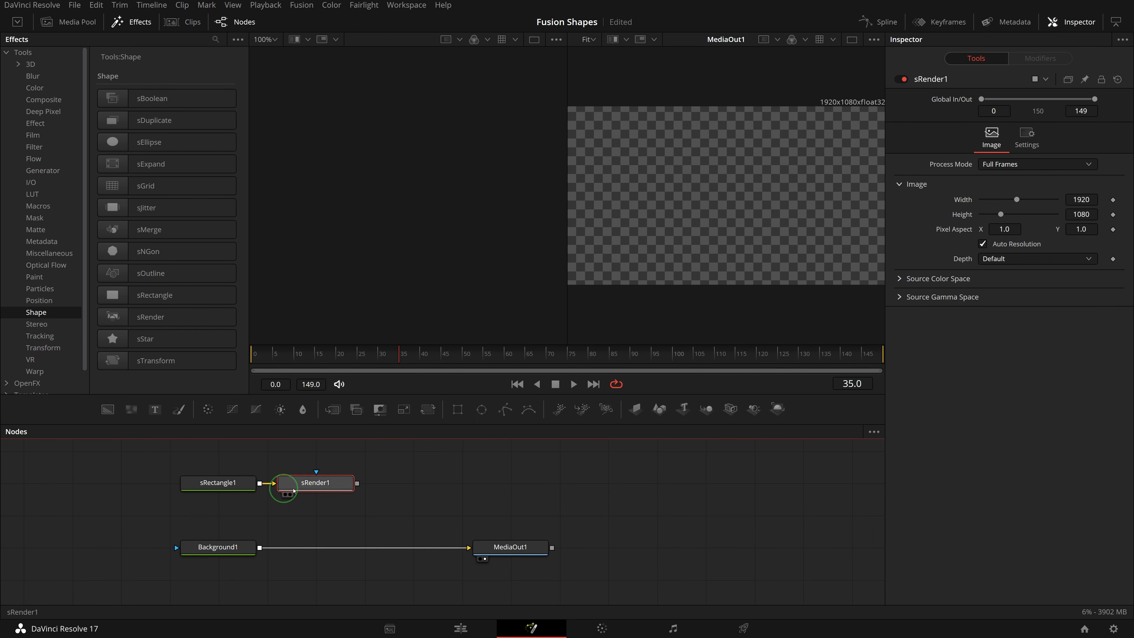
left_click_drag(359, 489, 260, 547)
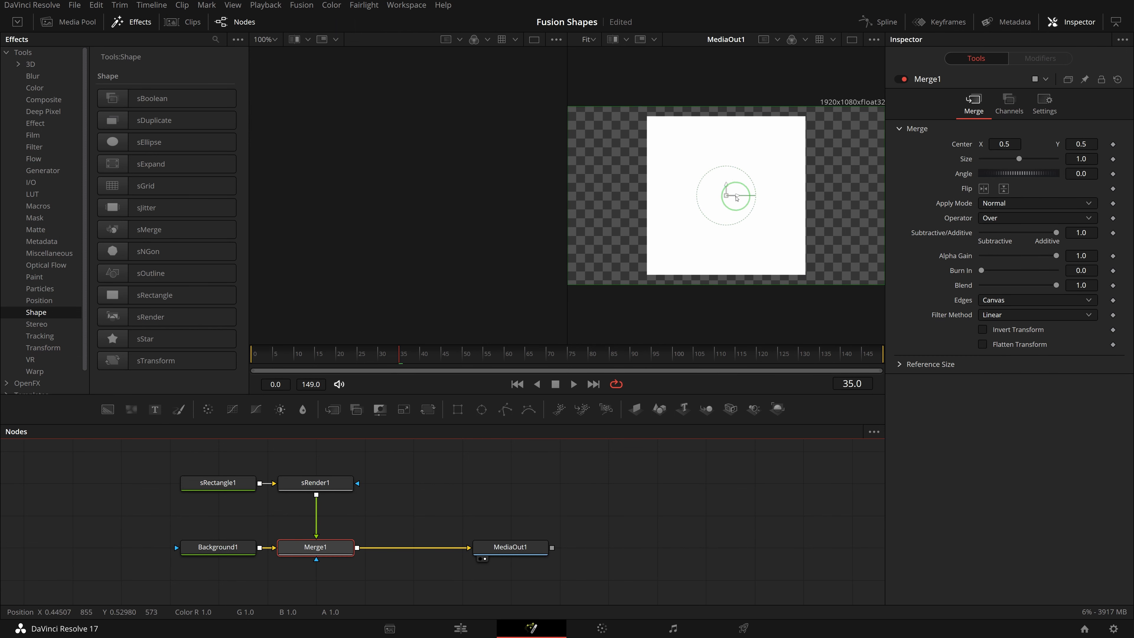
Switch to a single viewer and set the Width and Height of sRectangle1 to 0.2 each
left_click(852, 39)
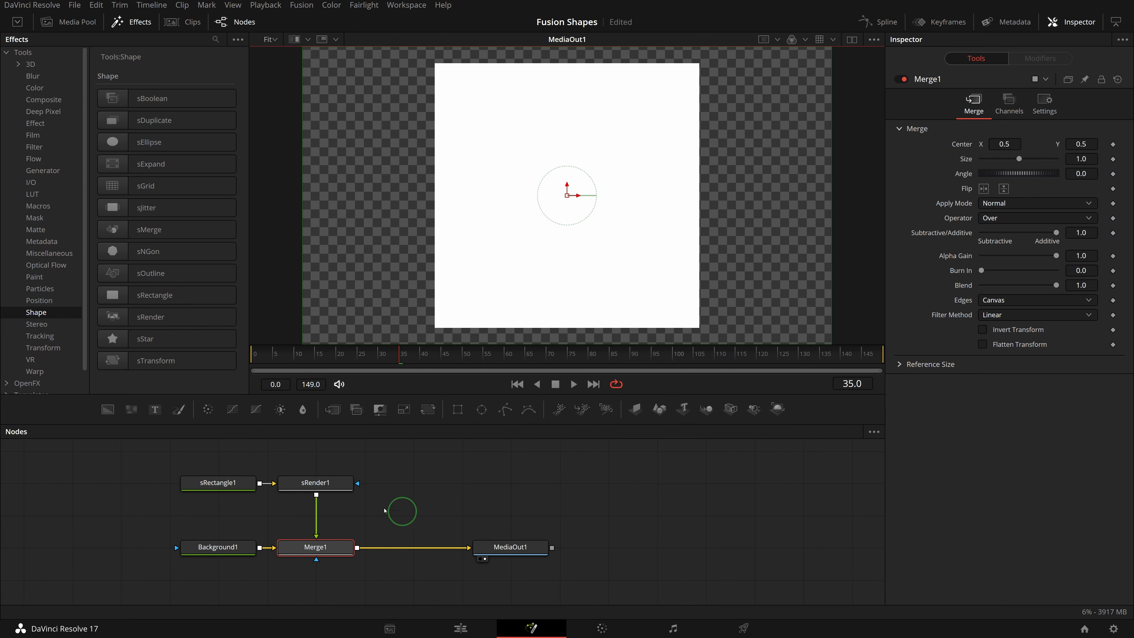
left_click(227, 485)
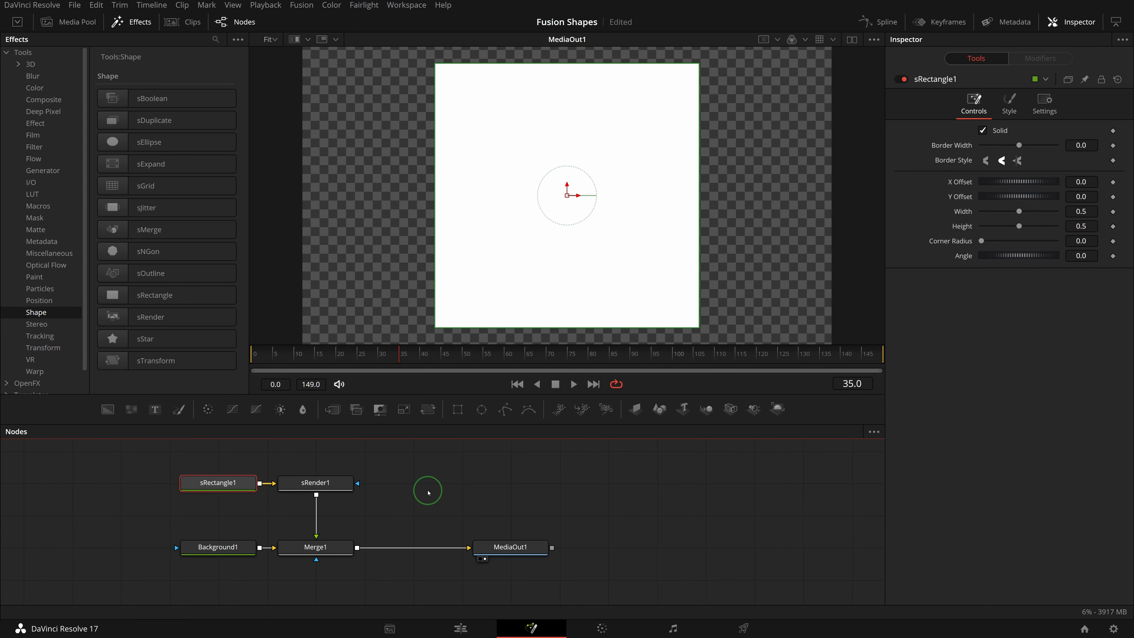
left_click(1085, 213)
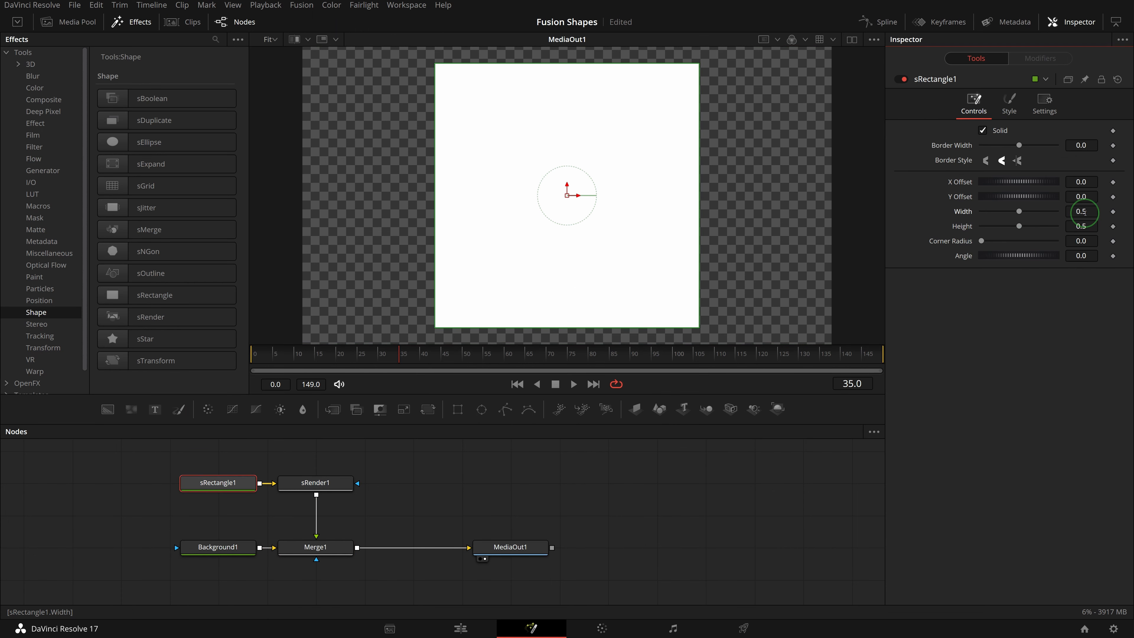
left_click_drag(1085, 213, 934, 217)
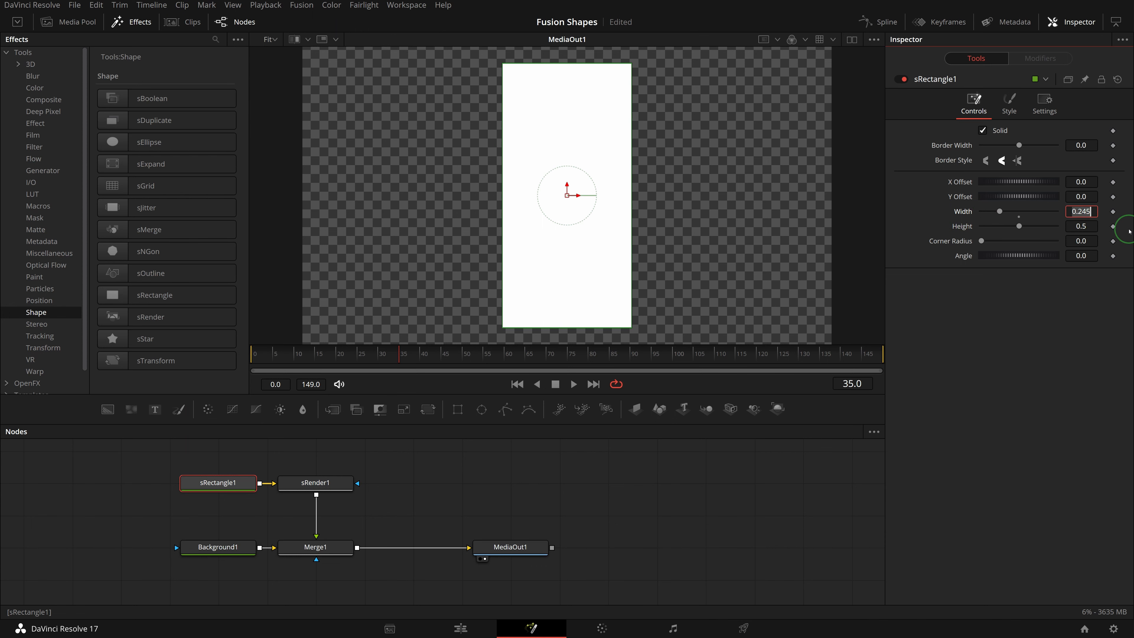
key("Tab")
key("Tab")
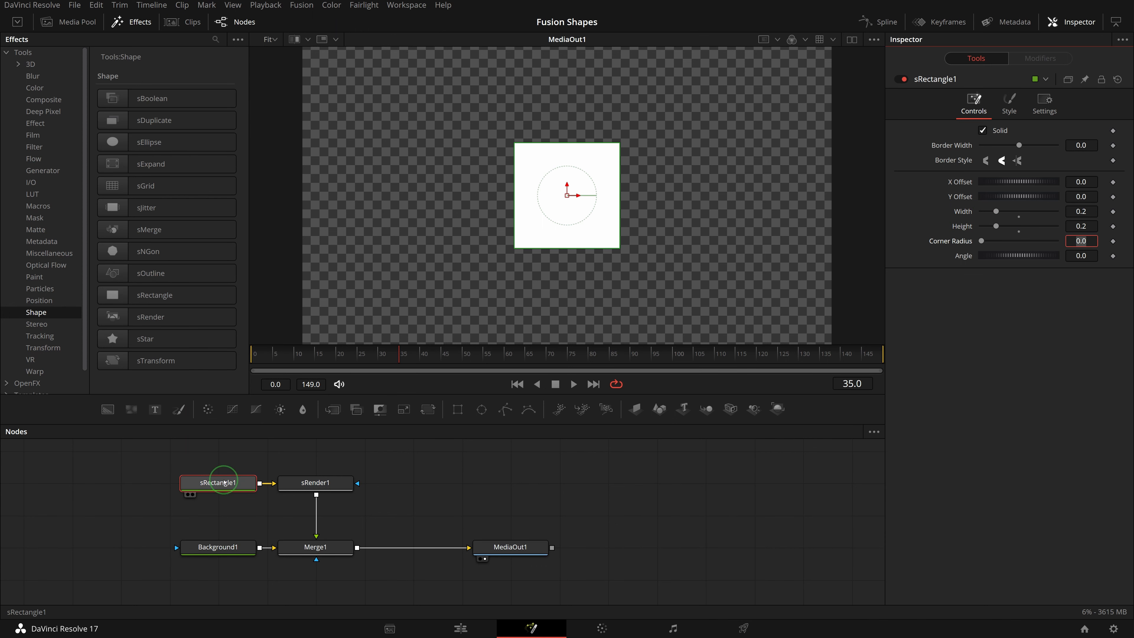
Insert an sBoolean node between sRectangle1 and sRender1 and rename it Shape_Color
left_click(217, 486)
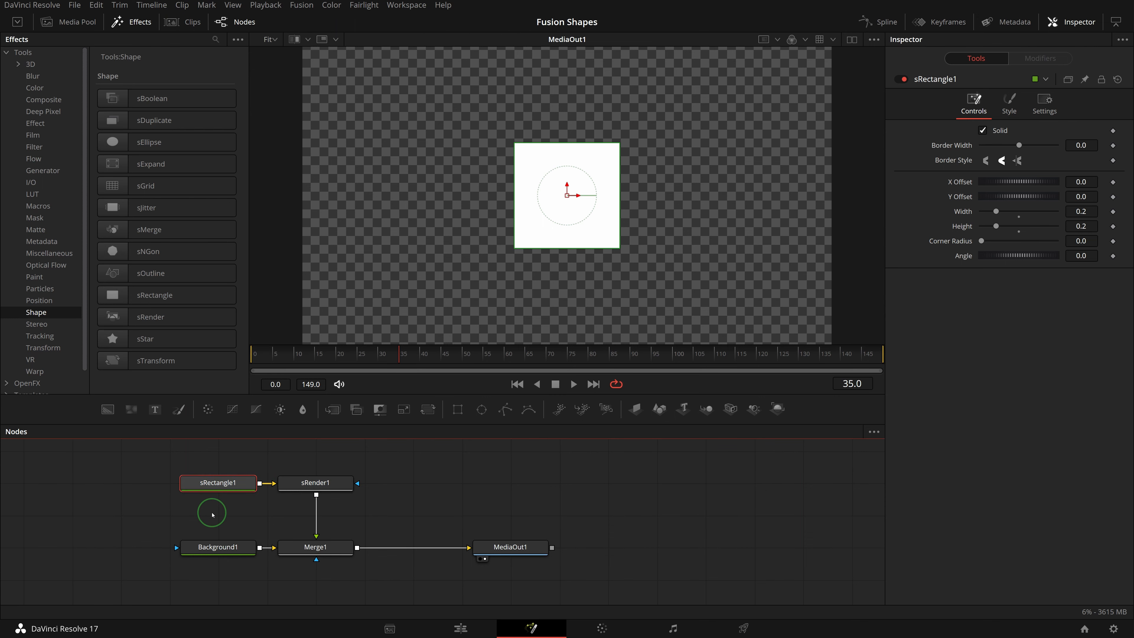
left_click(172, 101)
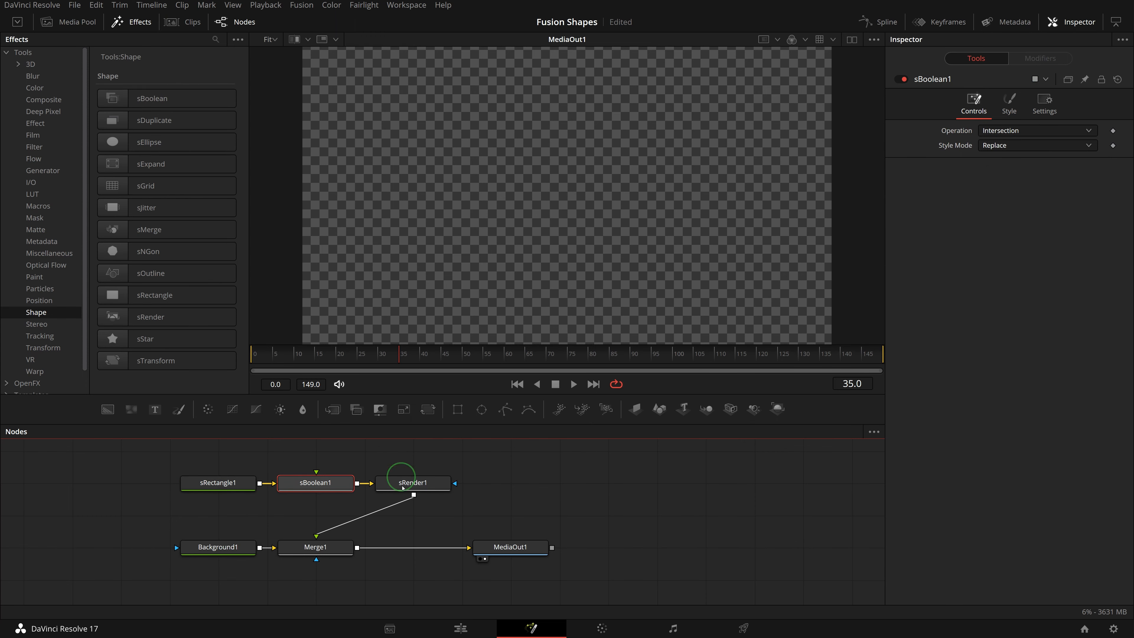
key("F2")
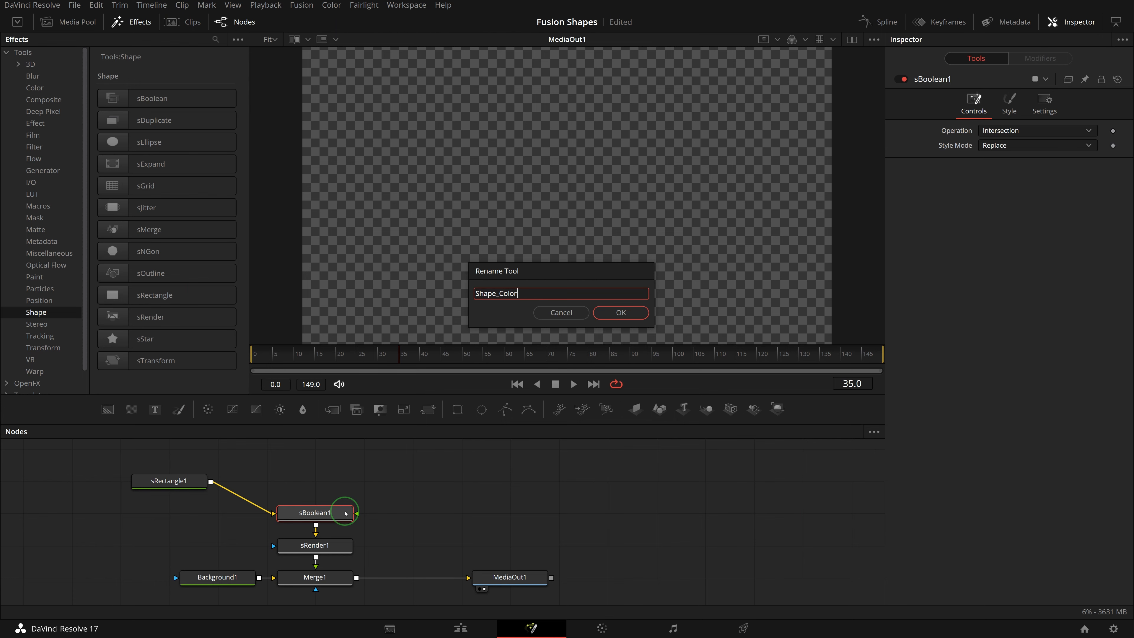
key("Return")
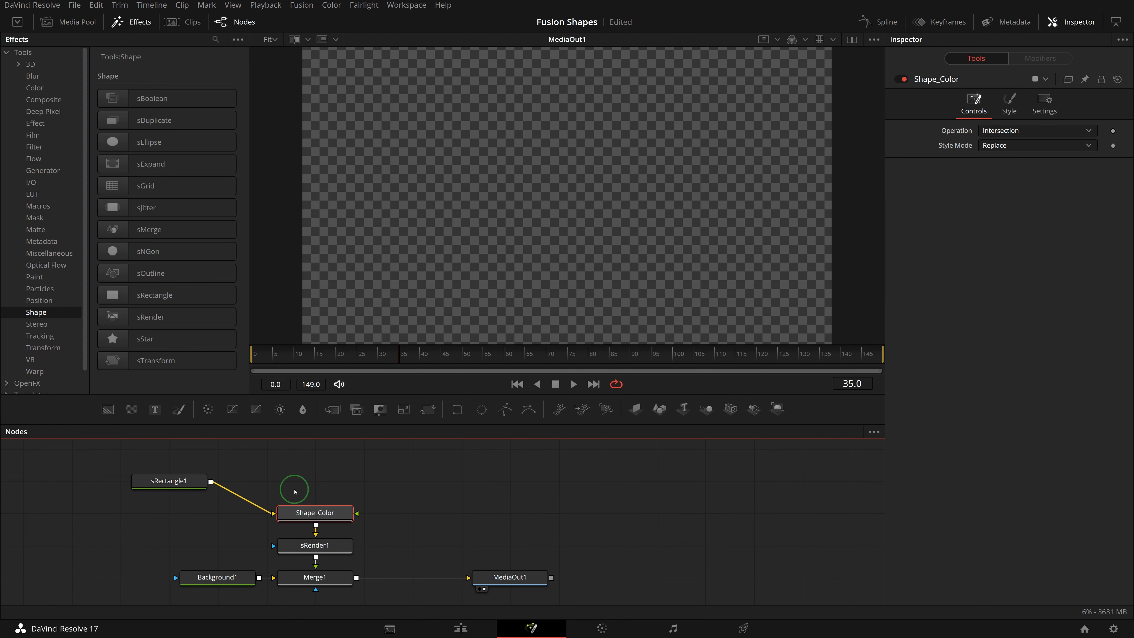
Add a pipe router between sRectangle1 and Shape_Color, connect it to Shape_Color's second input, and review the Boolean's Operation options
left_click(241, 499, "alt")
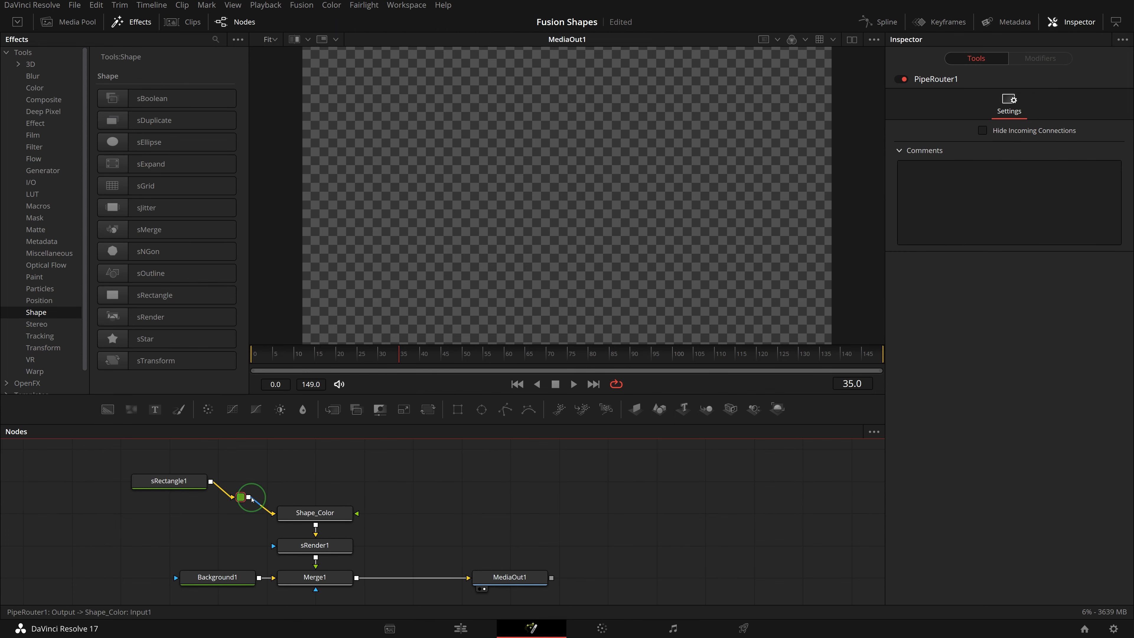
left_click_drag(249, 497, 341, 513)
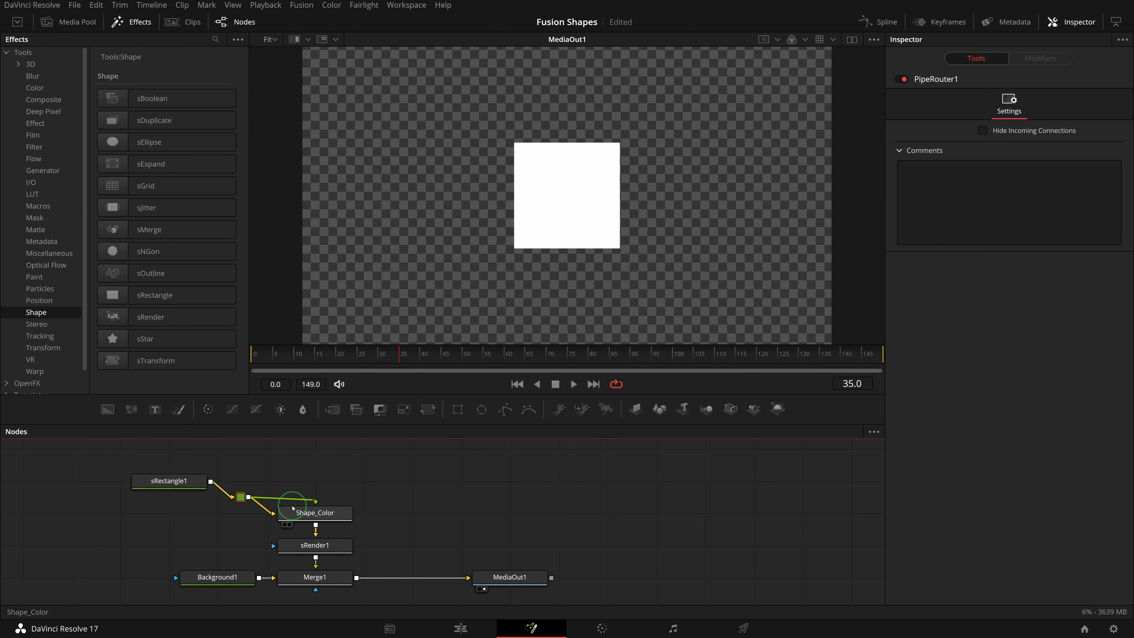
left_click(337, 516)
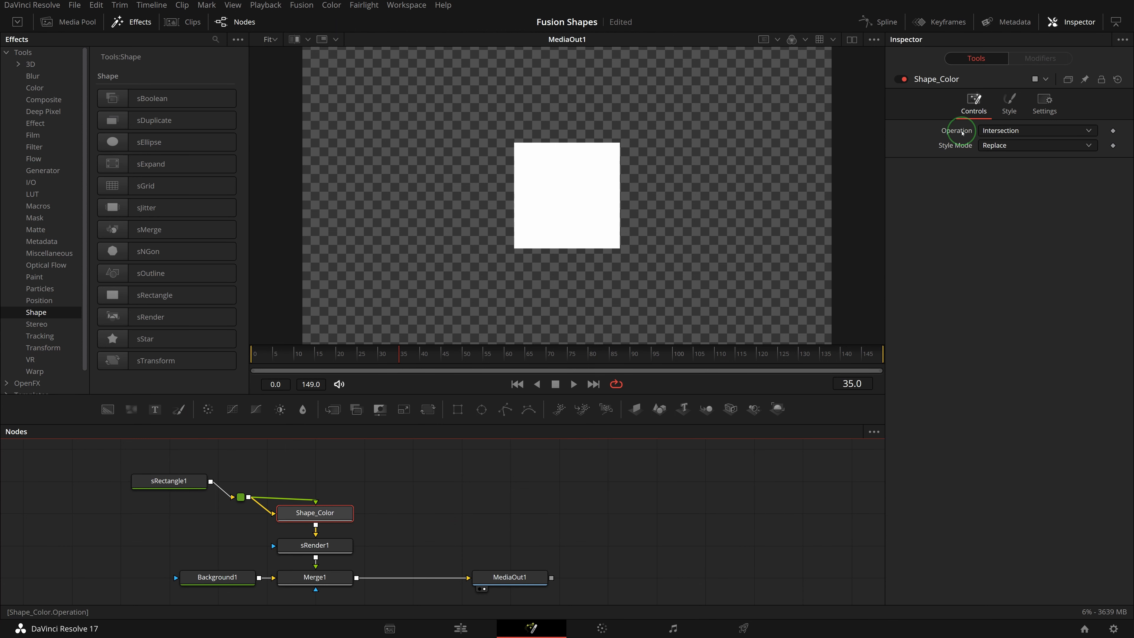
left_click(1030, 131)
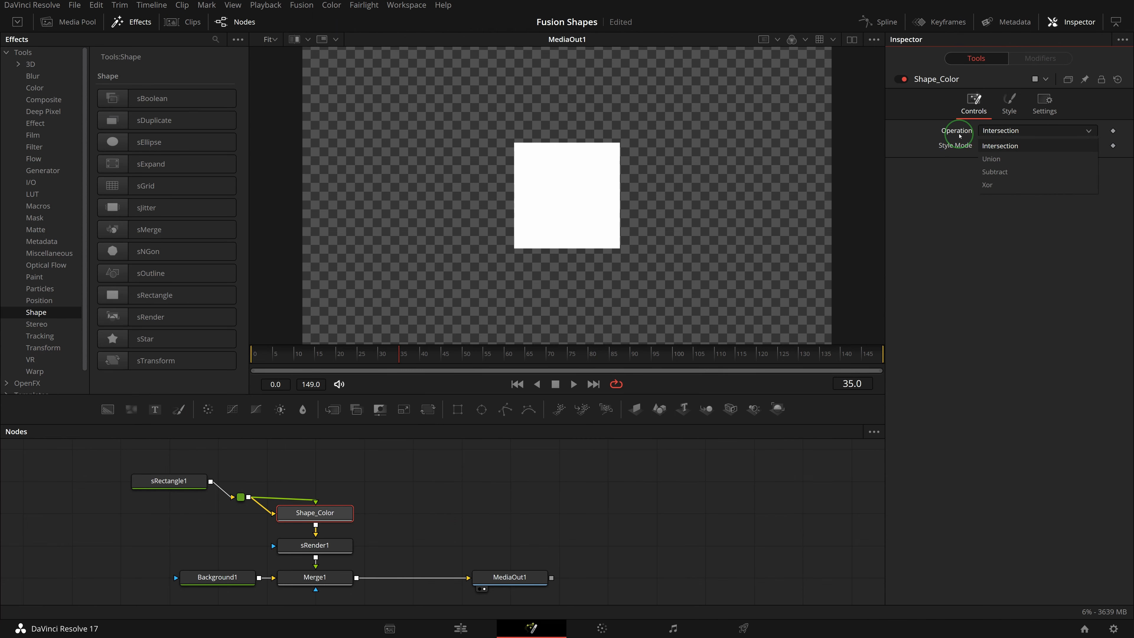
left_click(959, 134)
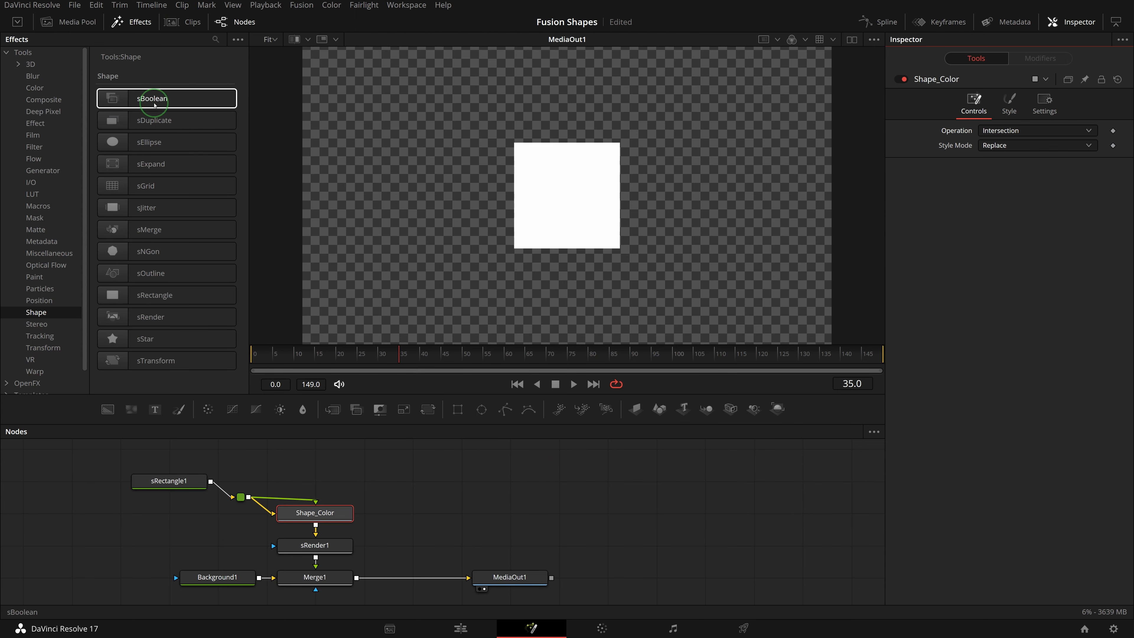
Add a second sBoolean beside Shape_Color, connect the pipe router to both its inputs, and reposition the router above the two Booleans
left_click_drag(150, 99, 404, 509)
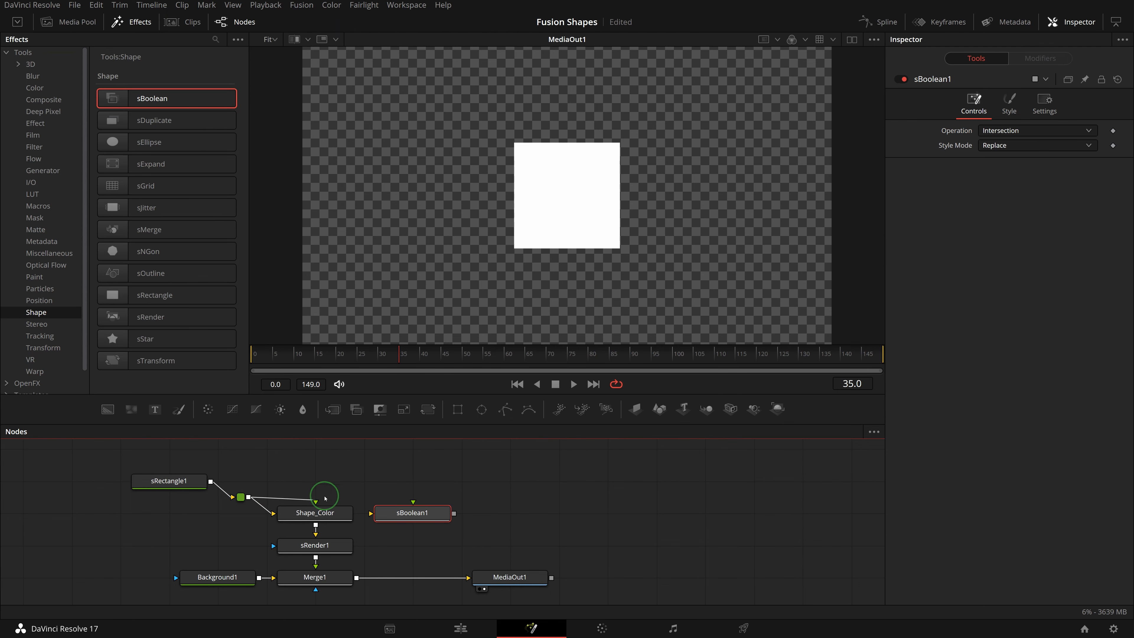
left_click_drag(242, 497, 391, 513)
left_click(318, 486)
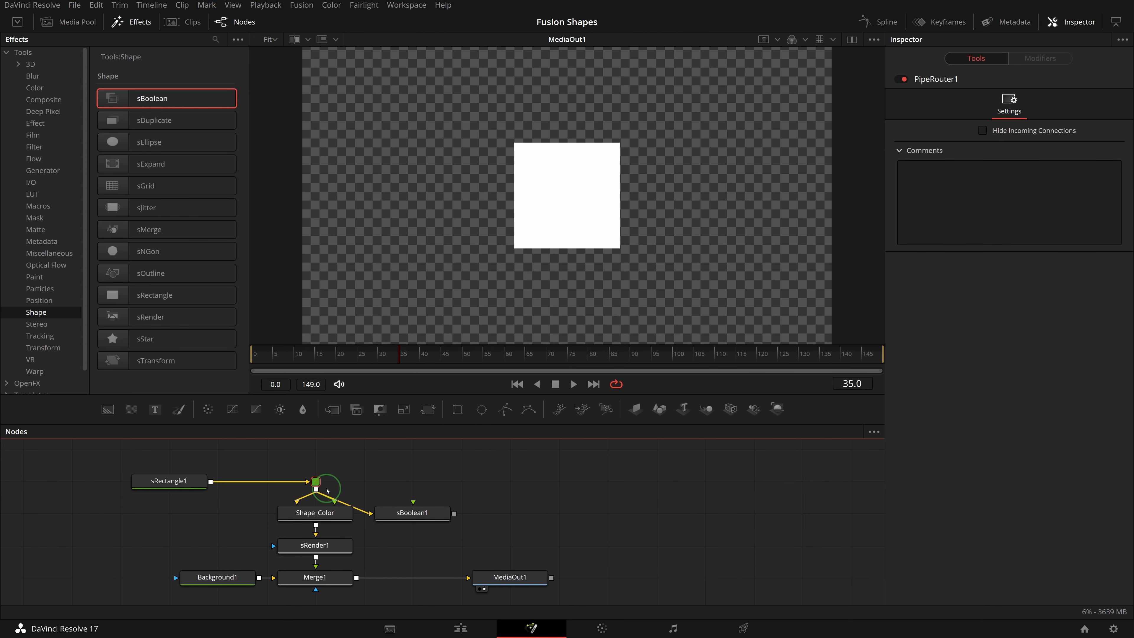
left_click_drag(323, 482, 402, 509)
left_click(317, 483)
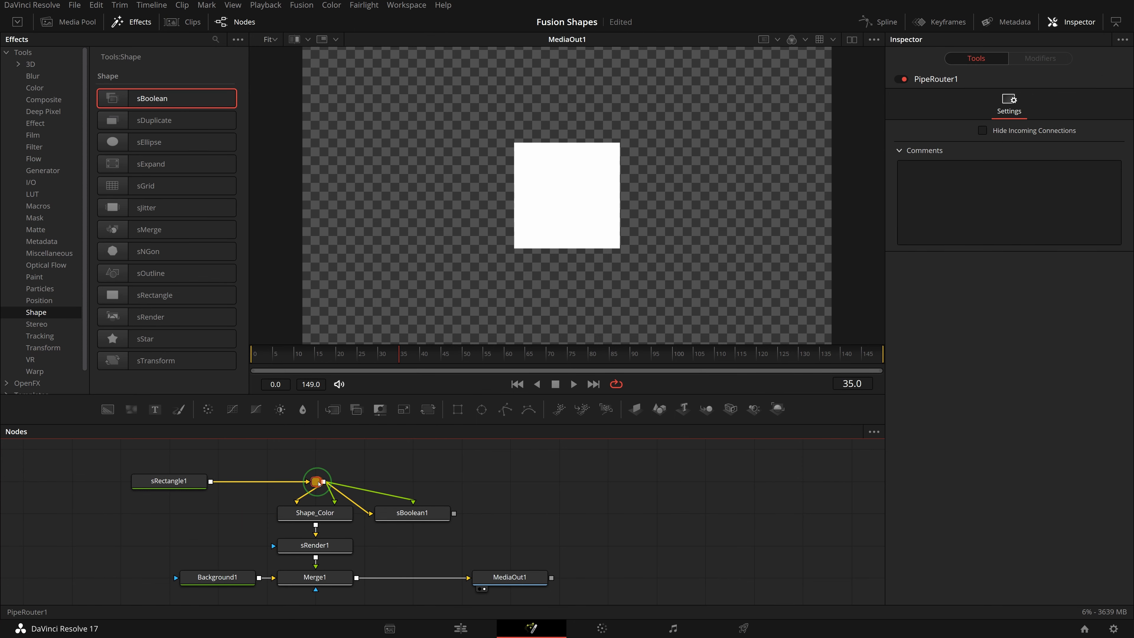
left_click_drag(317, 482, 363, 482)
Rename the second sBoolean node as Border_Color
left_click(435, 512)
left_click(528, 509)
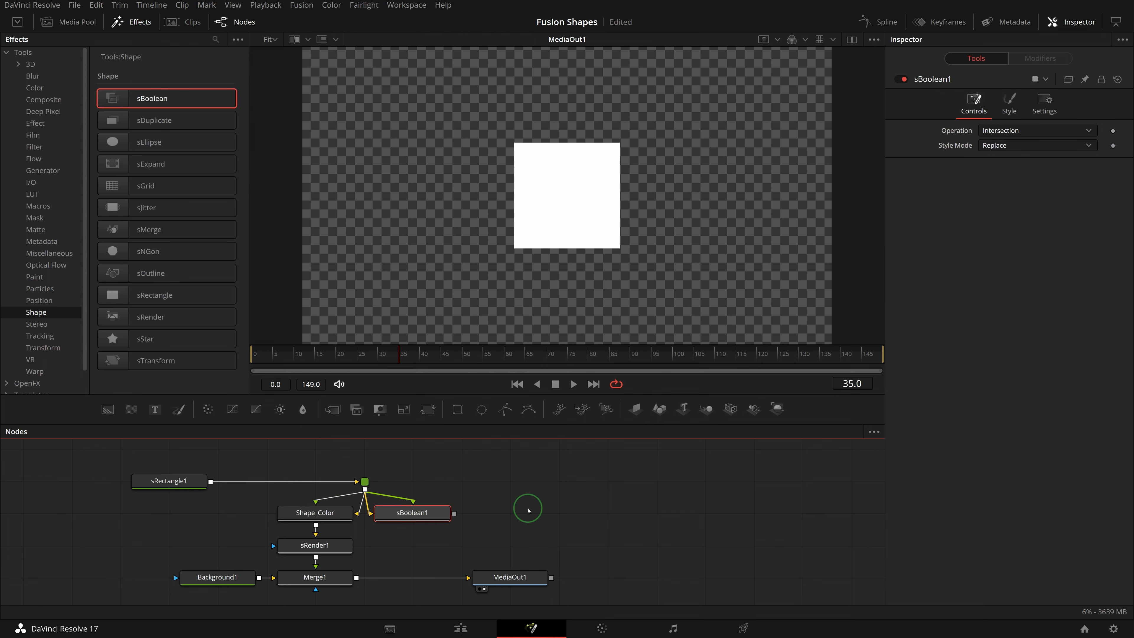
key("F2")
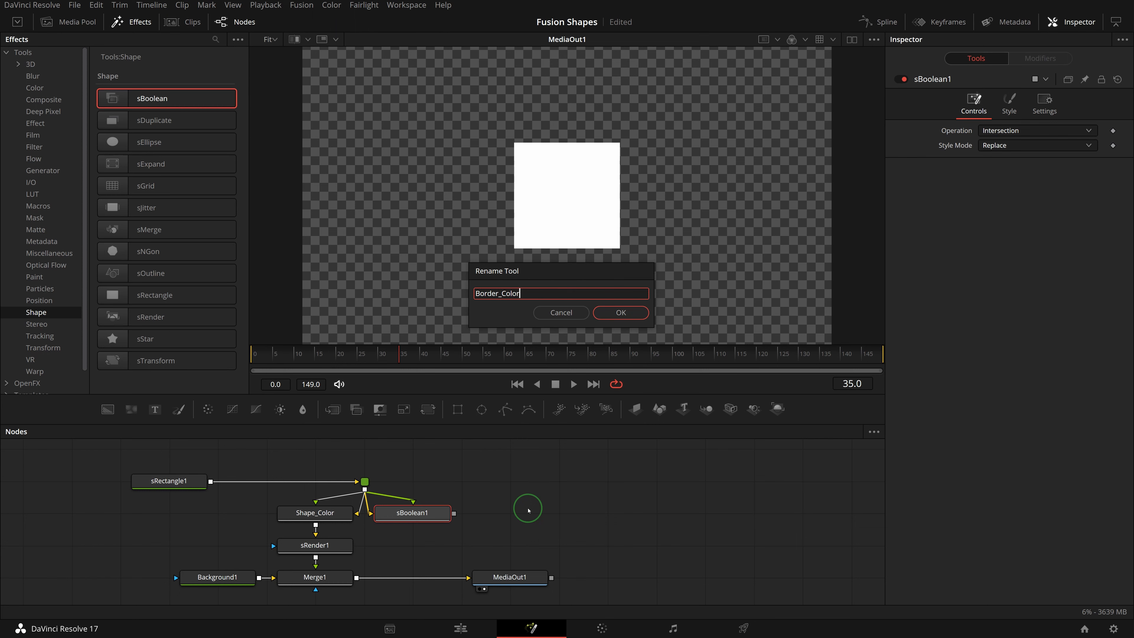
key("Return")
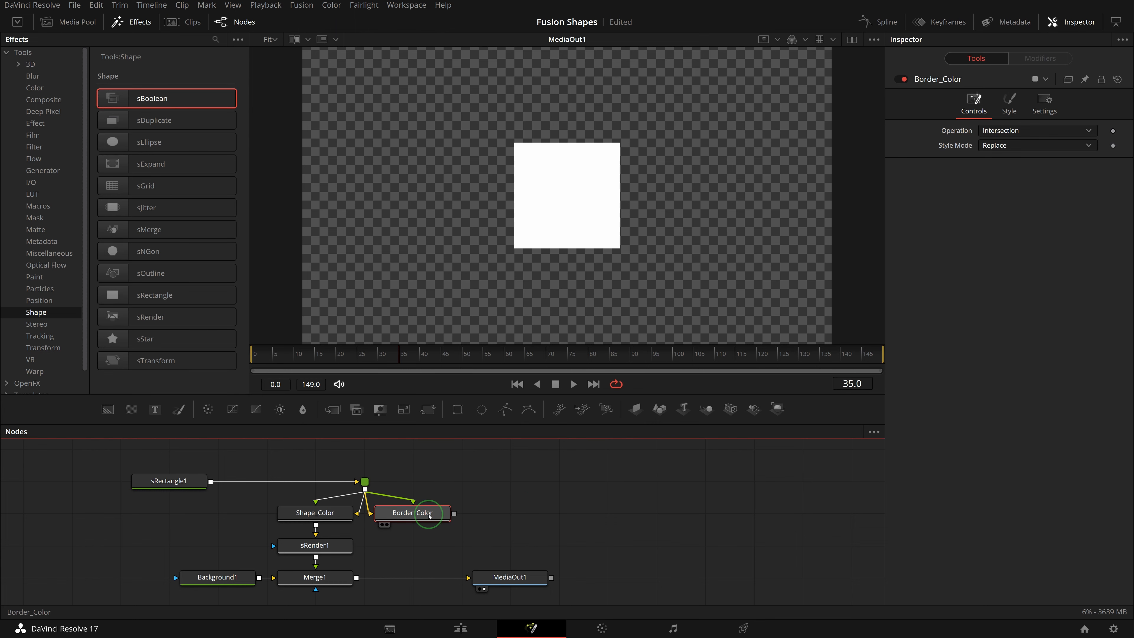
Add an sOutline node after Border_Color, rename it Shape_Border, and merge its output with Shape_Color's through an sMerge feeding sRender1
left_click(485, 517)
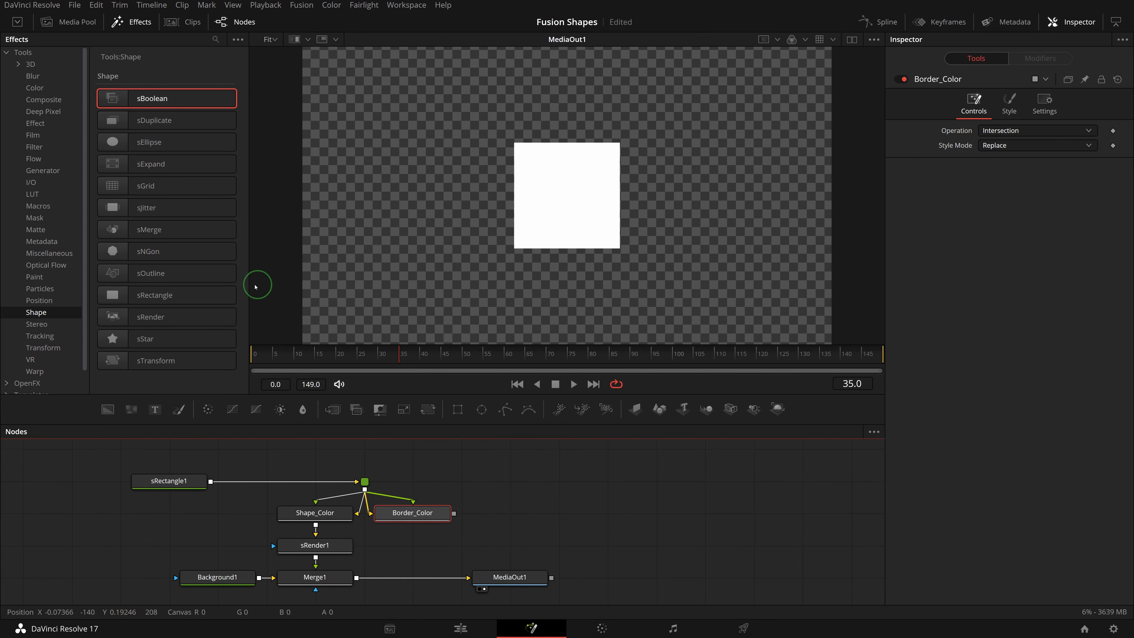
left_click(162, 275)
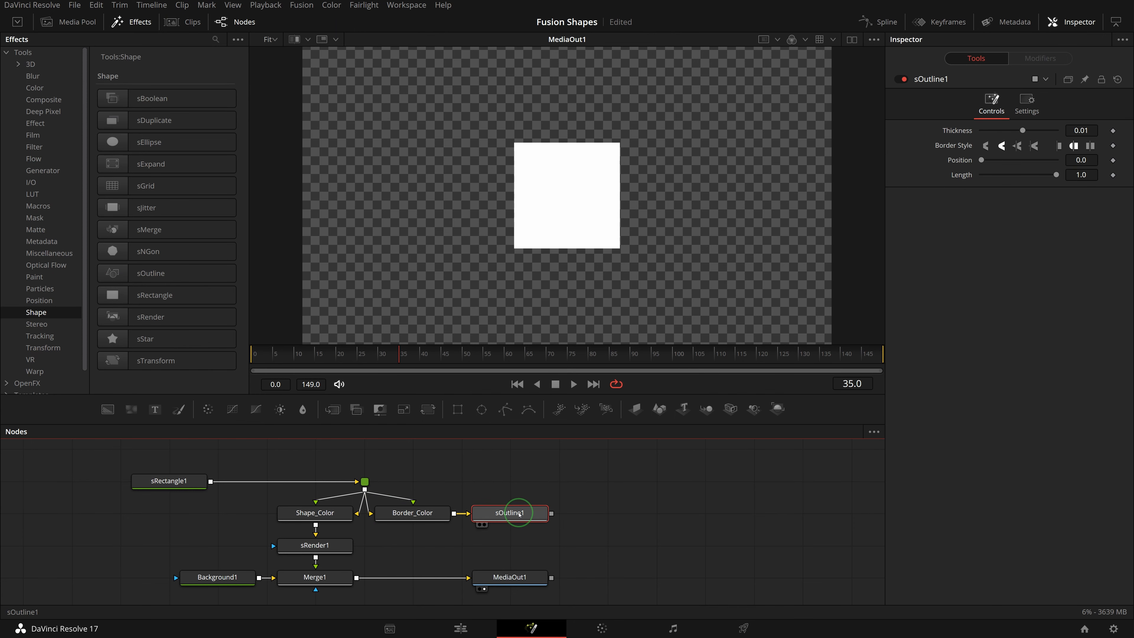
key("F2")
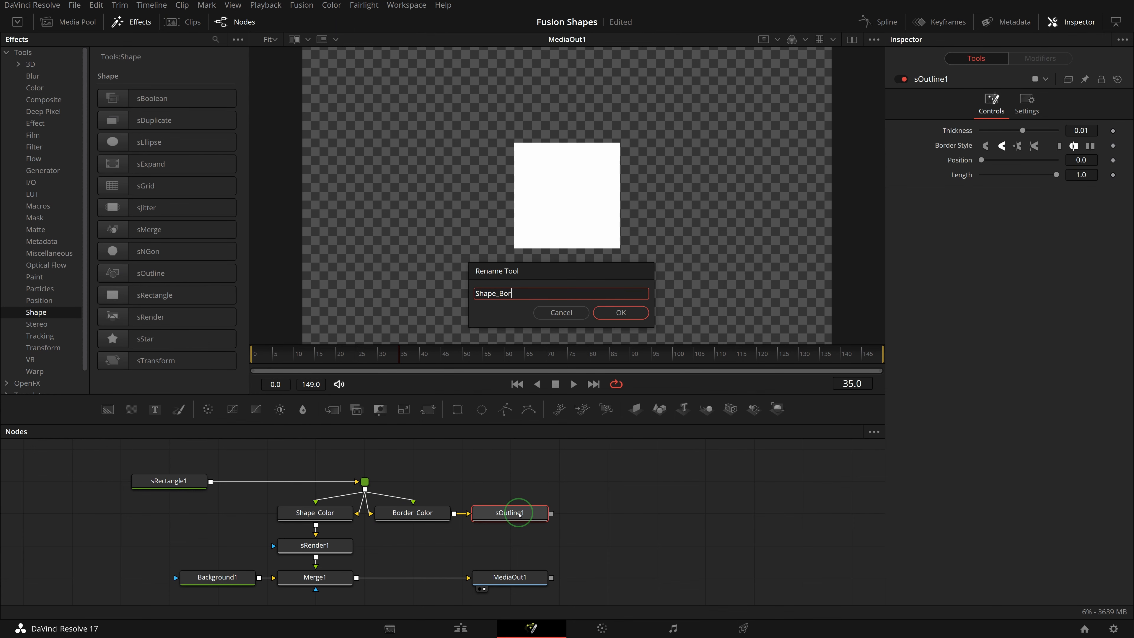
key("Return")
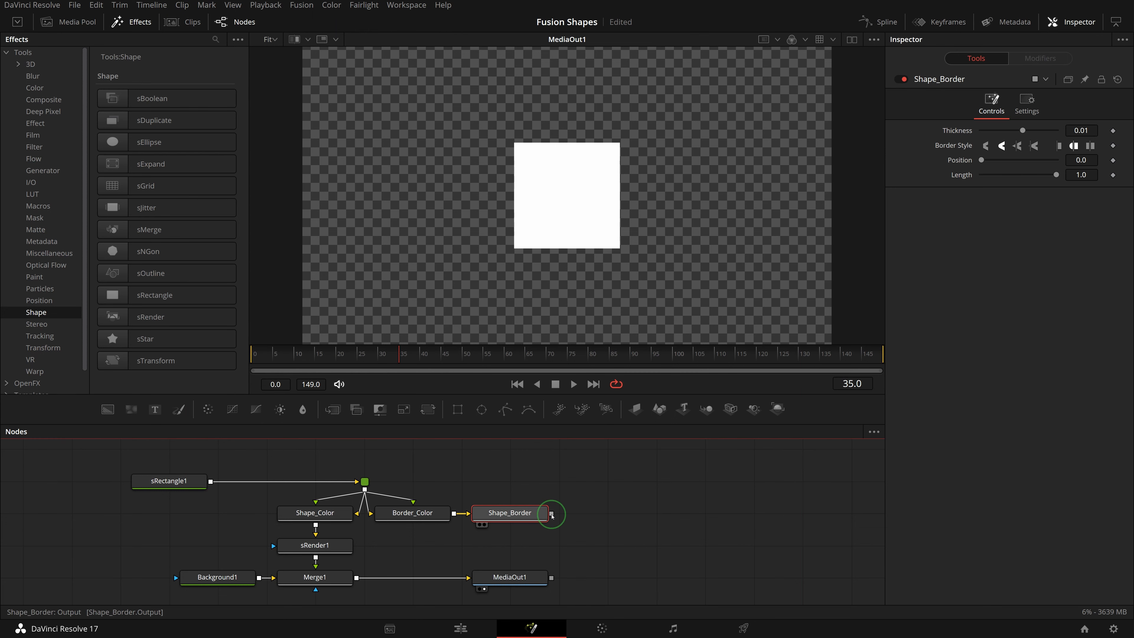
left_click_drag(552, 515, 316, 526)
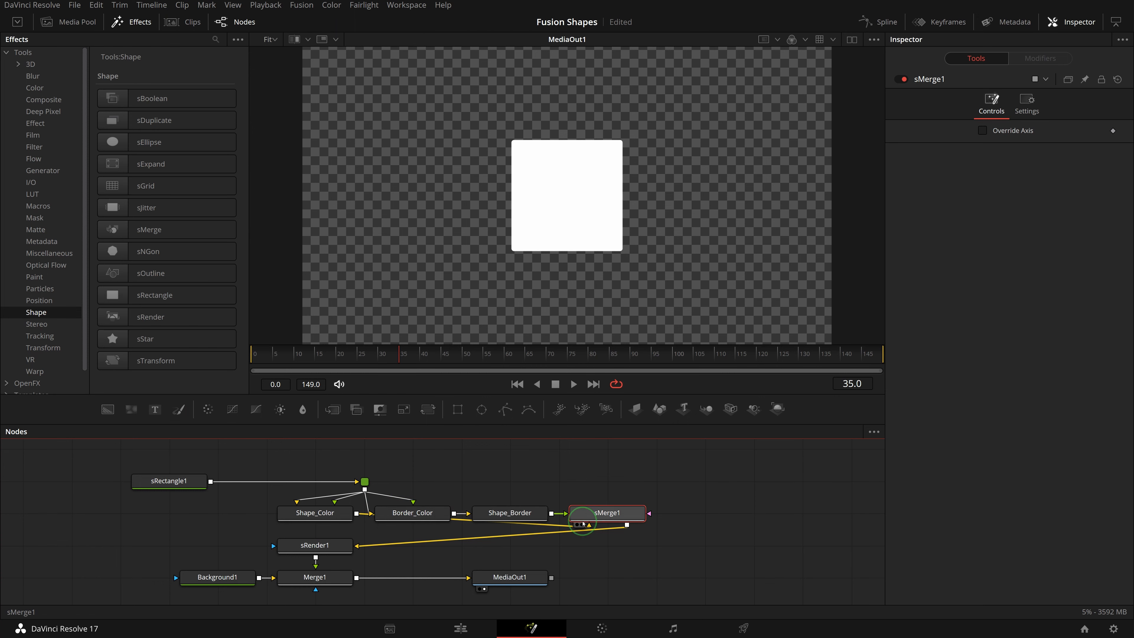
Stack Shape_Color, sMerge1 and sRender1 vertically above Merge1 and place the pipe router level with sRectangle1
left_click_drag(587, 520, 393, 550)
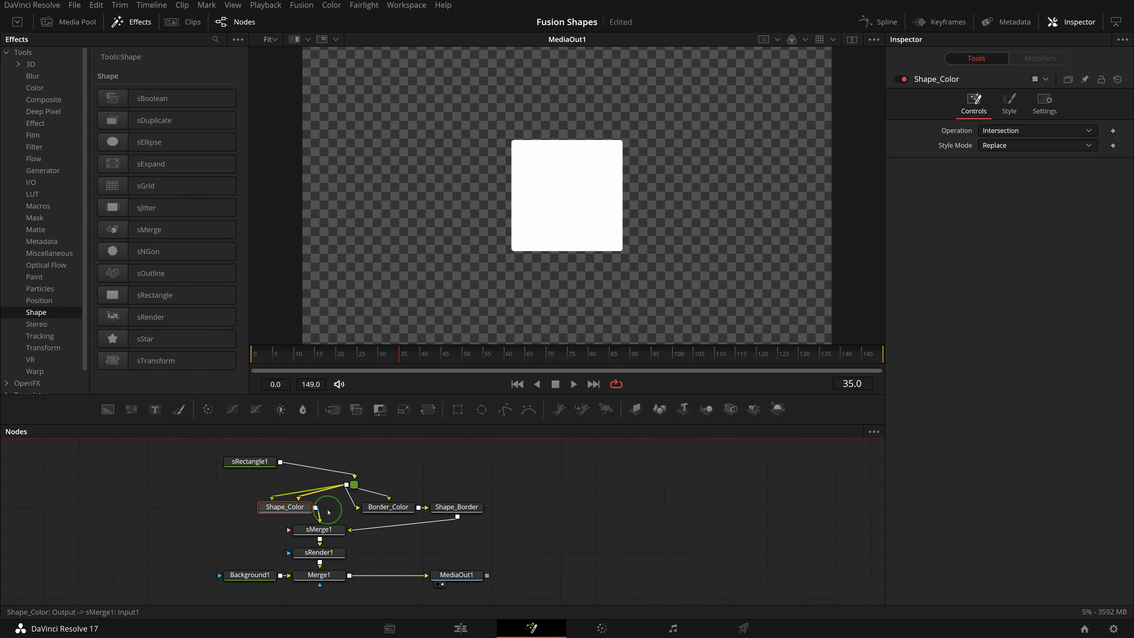
left_click_drag(285, 507, 354, 461)
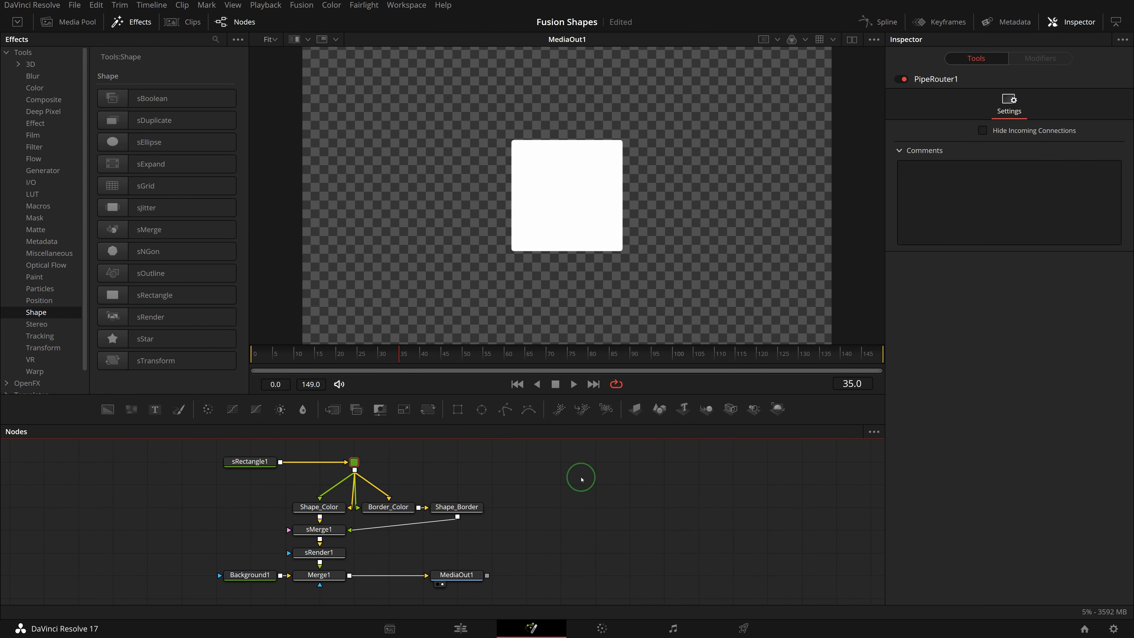
Set Border_Color's style colour to orange (red 1.0, green 0.333333, blue 0.0) and Shape_Border's border style to Miter
left_click(393, 512)
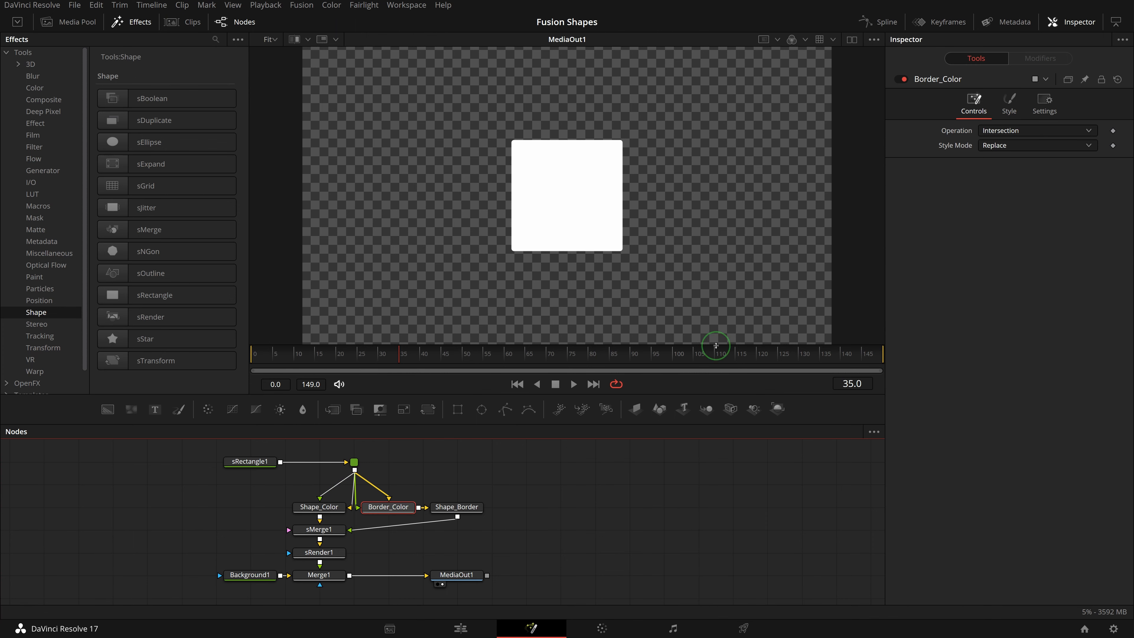
left_click(1010, 107)
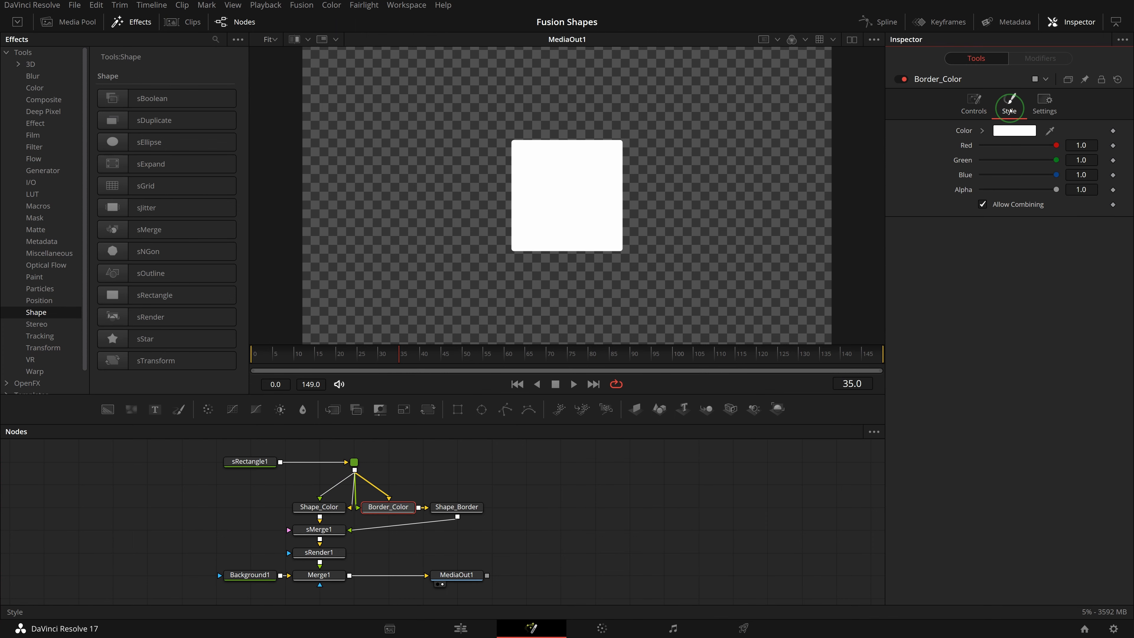
left_click(1014, 130)
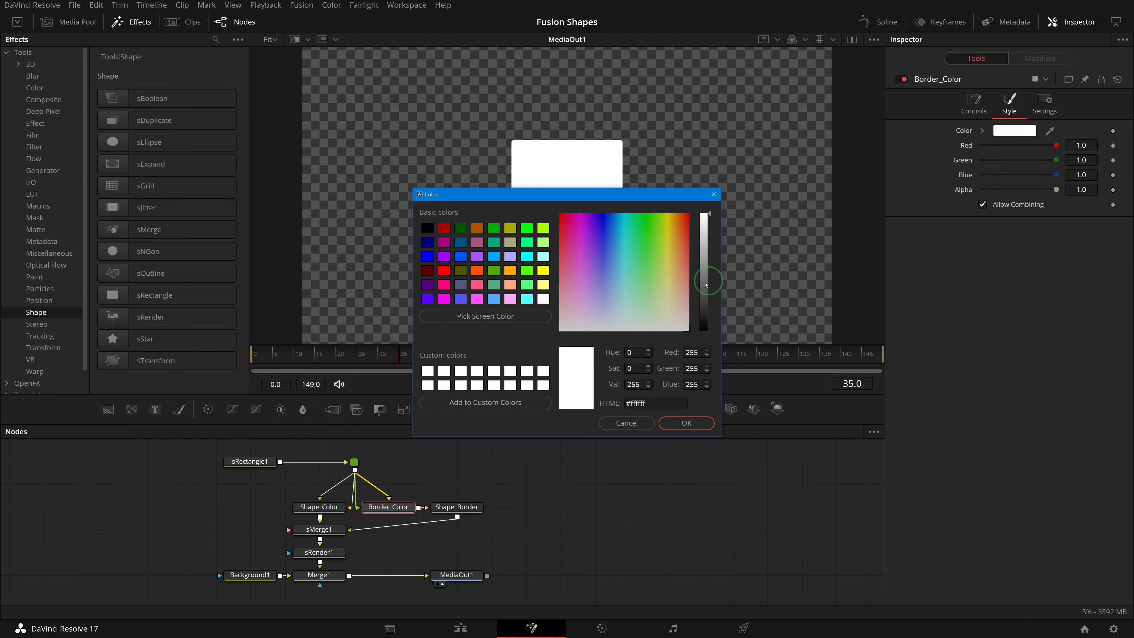
left_click(477, 273)
left_click(687, 423)
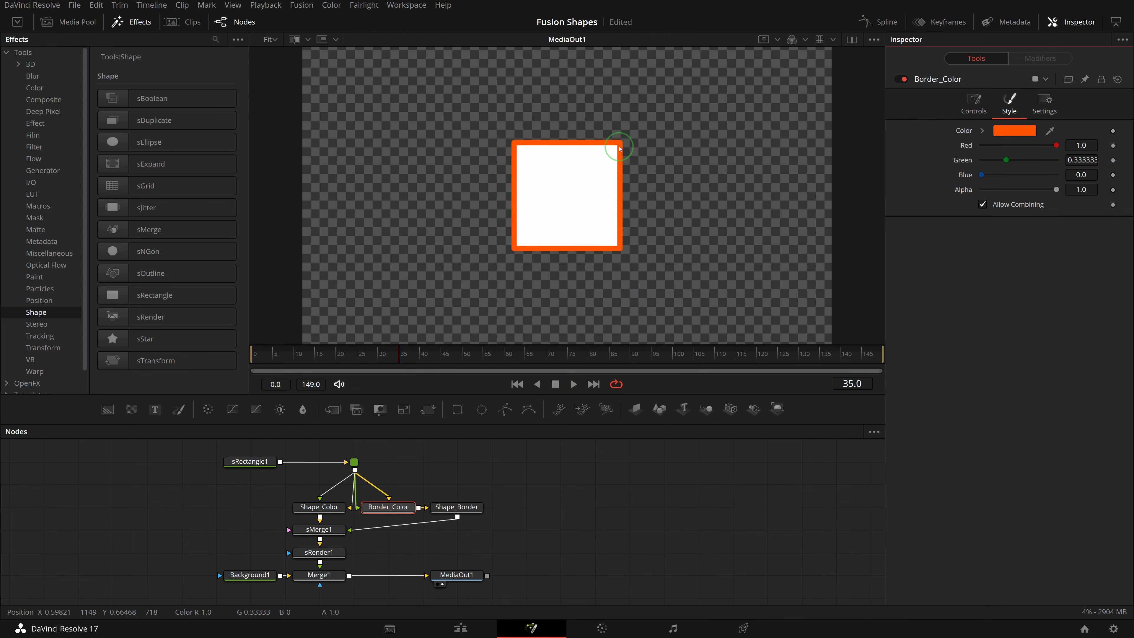
left_click(460, 507)
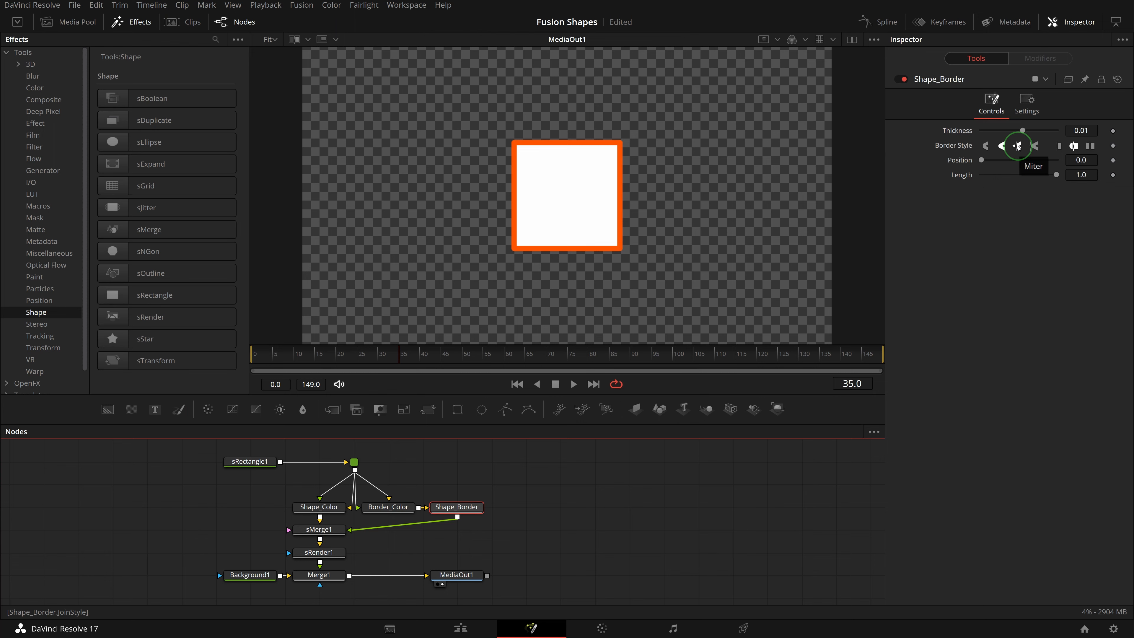
left_click(1016, 146)
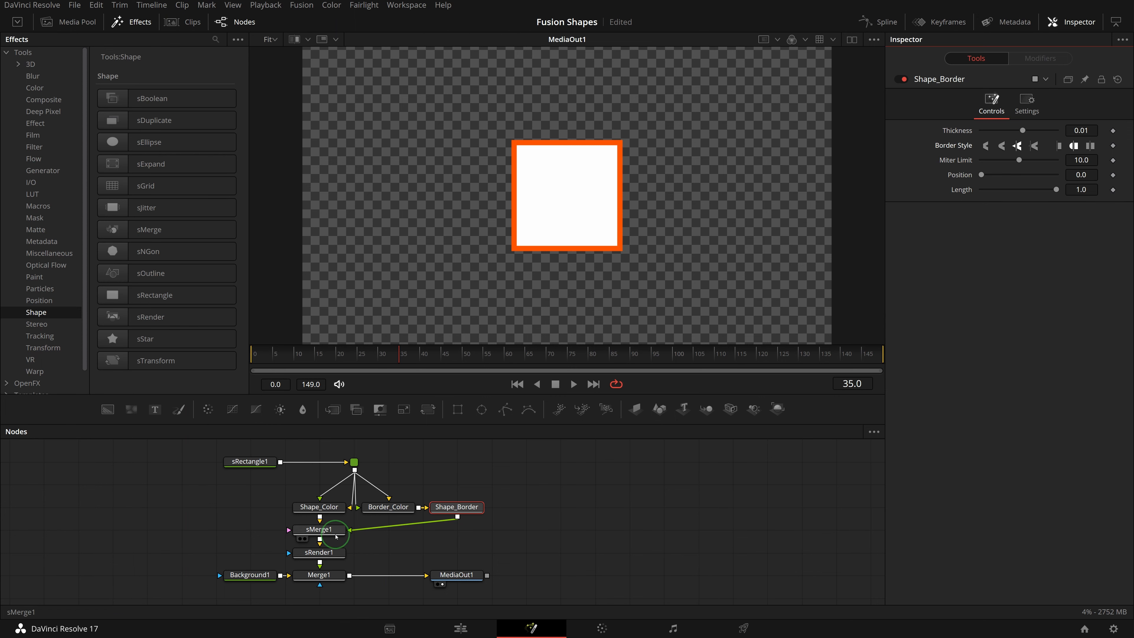
Insert sDuplicate, sGrid and sJitter nodes in sequence between sMerge1 and sRender1
left_click(326, 532)
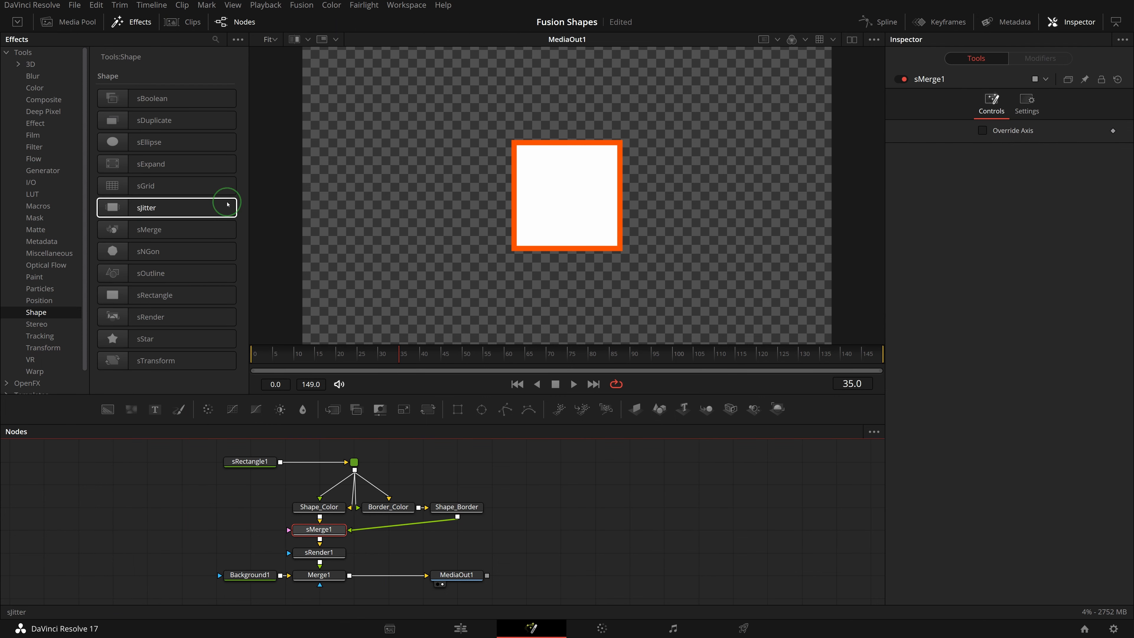
left_click(172, 127)
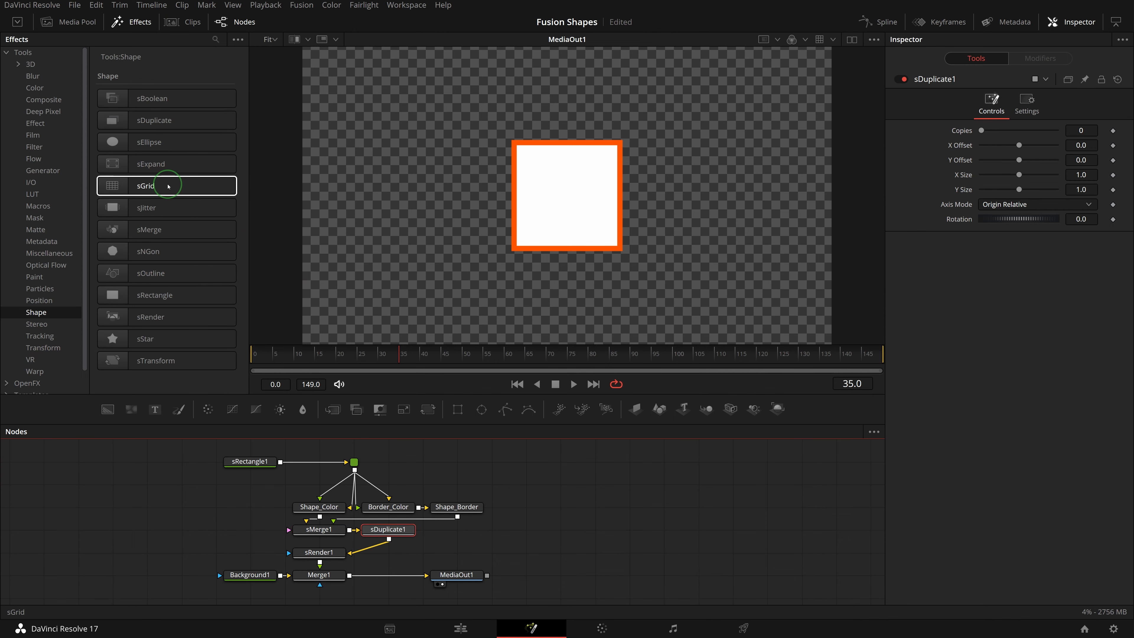
left_click(169, 187)
left_click(169, 207)
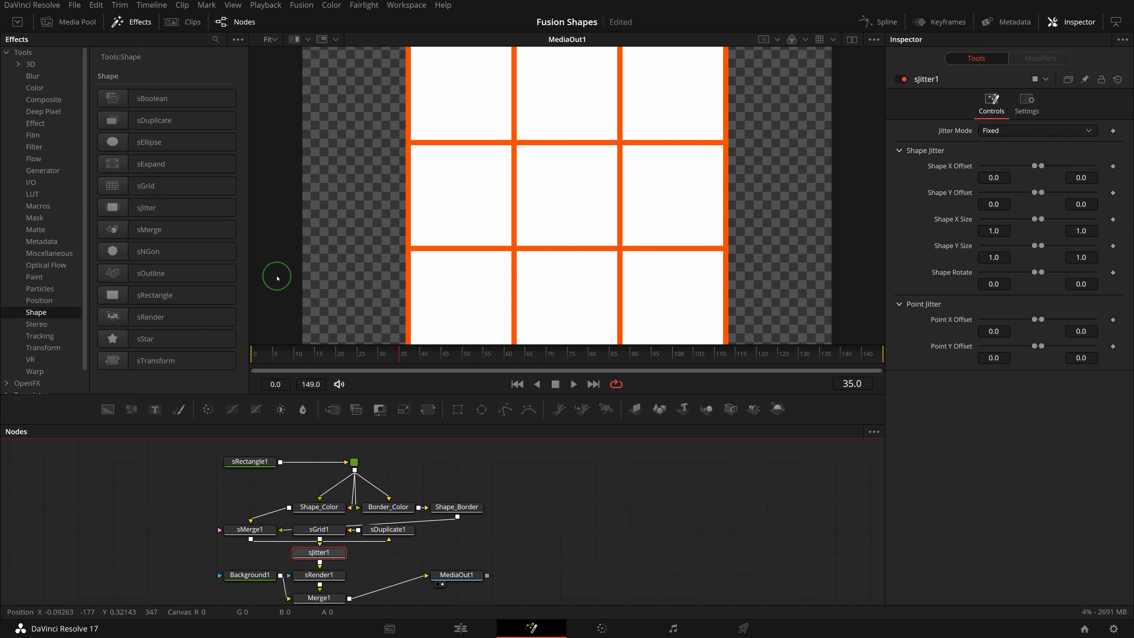
Spread out the node graph, placing sGrid1 after sDuplicate1, raising the colour and border nodes, and shifting sJitter1, sRender1, Merge1 and MediaOut1 to the right
left_click_drag(336, 532, 507, 534)
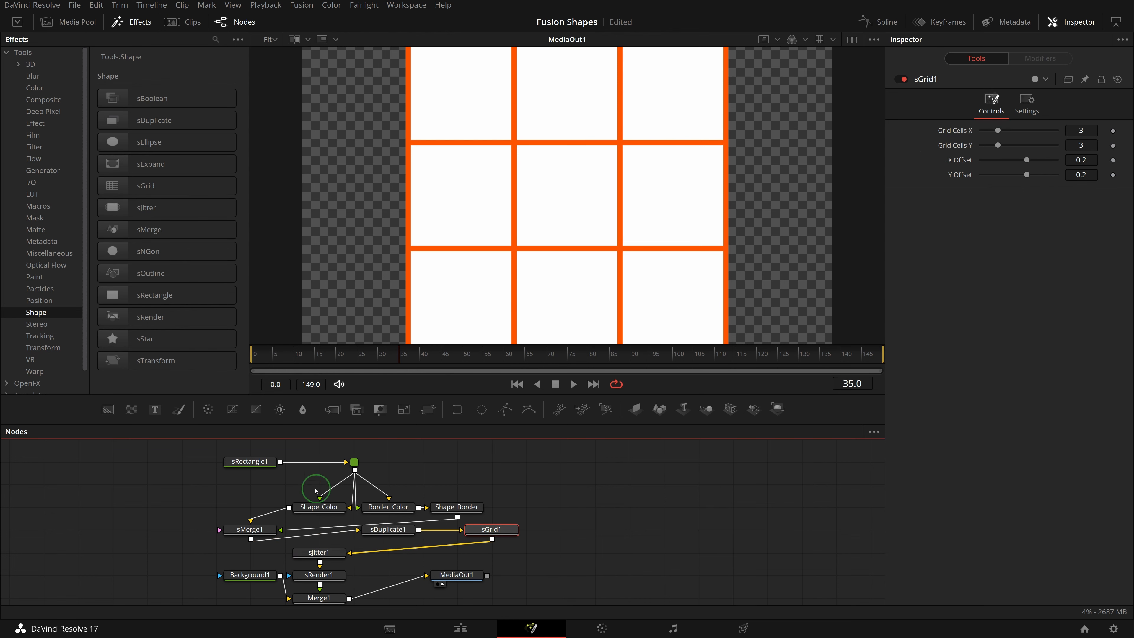
left_click_drag(315, 491, 451, 484)
left_click_drag(269, 530, 388, 507)
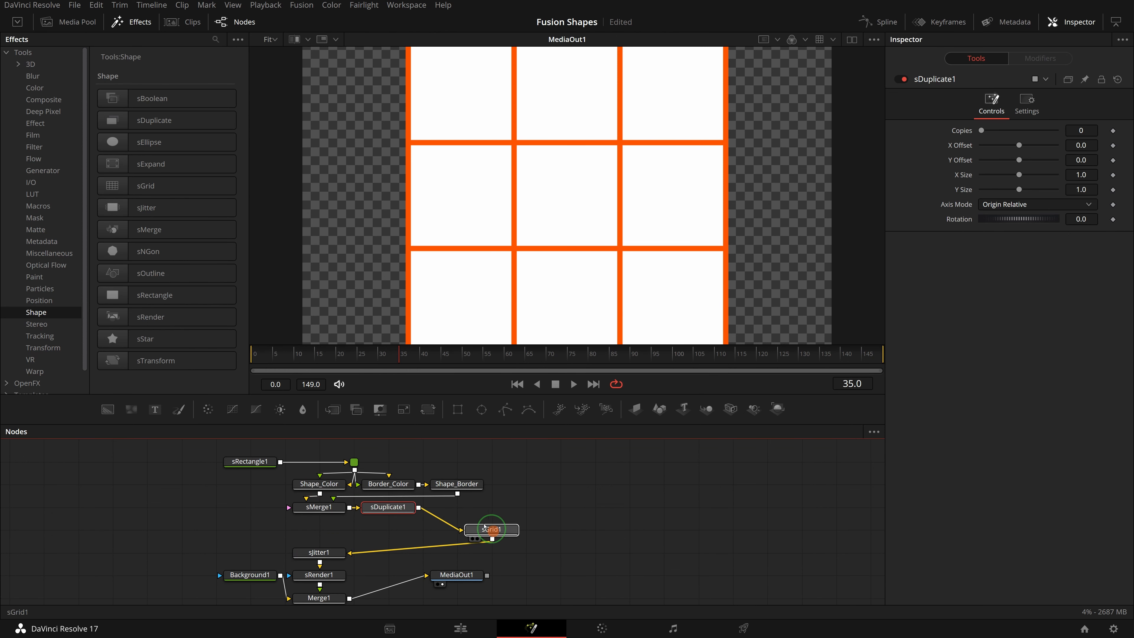
left_click_drag(491, 529, 456, 507)
left_click_drag(319, 553, 526, 507)
left_click_drag(463, 573, 645, 585)
left_click_drag(323, 574, 529, 573)
left_click_drag(319, 597, 525, 597)
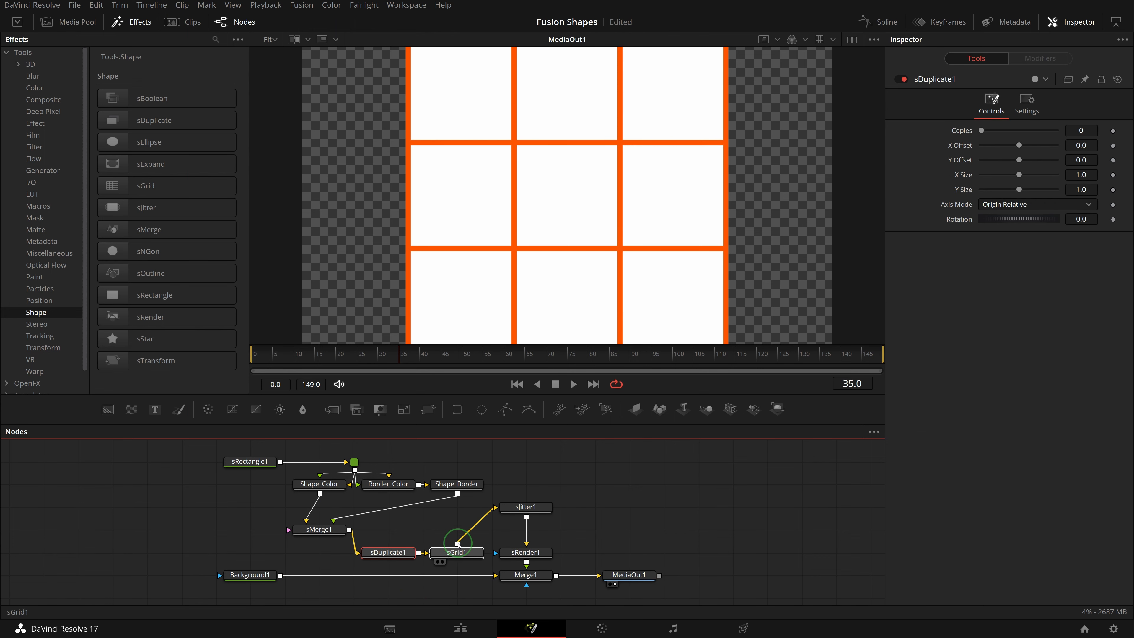
Line up sDuplicate1, sGrid1, sJitter1 and sRender1 in one row directly below sMerge1
left_click_drag(388, 553, 319, 553)
left_click_drag(453, 554, 385, 554)
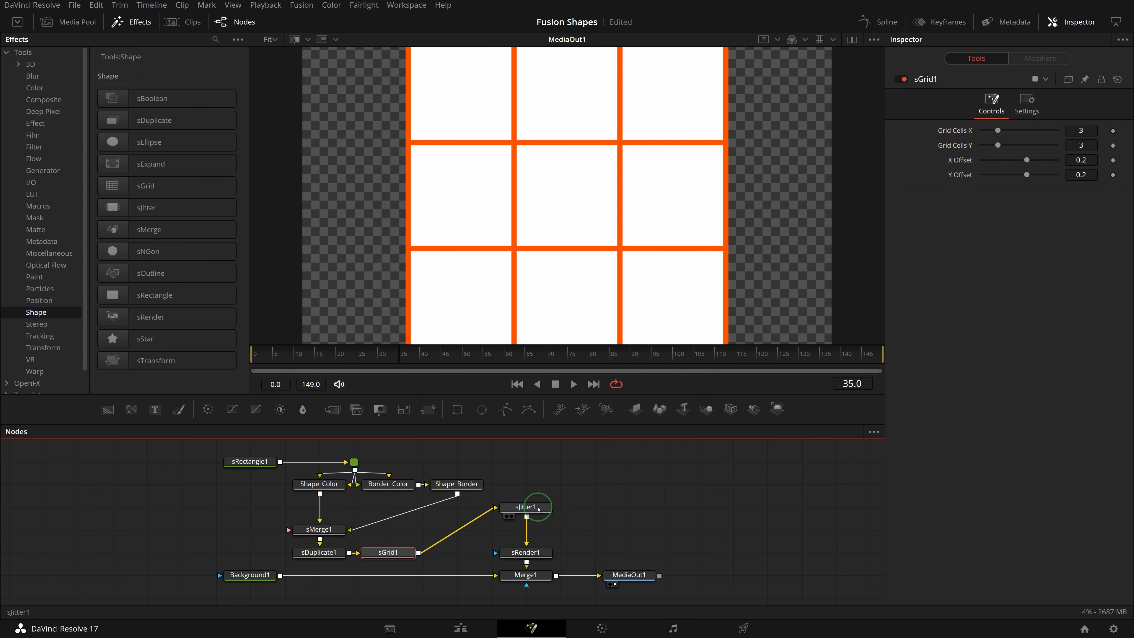
left_click_drag(531, 507, 462, 553)
left_click_drag(330, 529, 319, 506)
left_click_drag(319, 553, 318, 529)
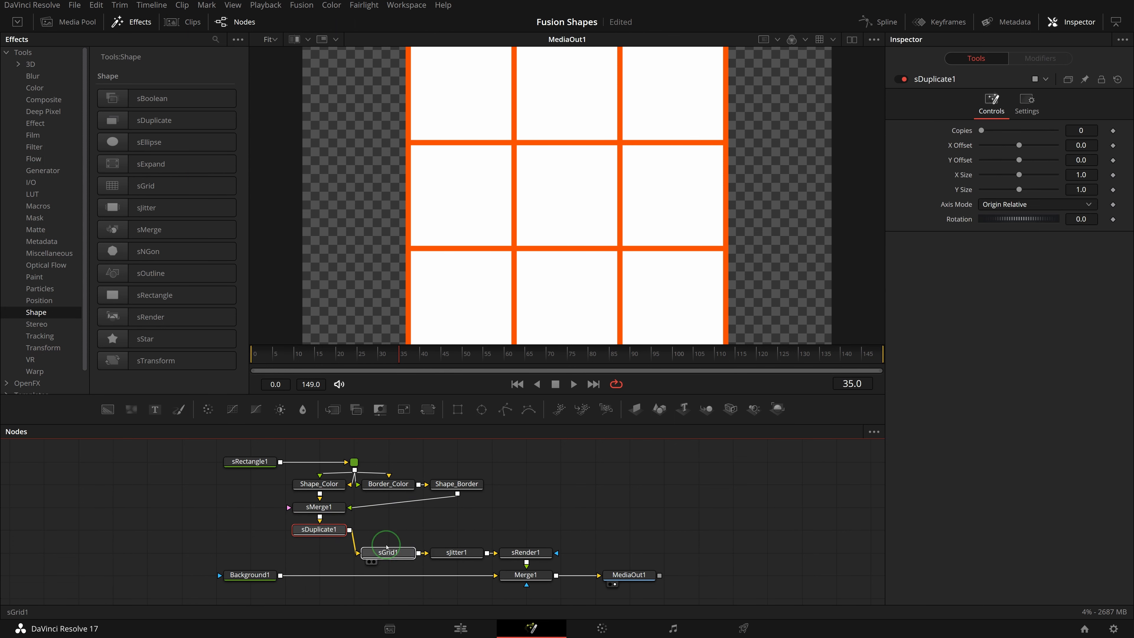
left_click_drag(388, 553, 388, 528)
left_click_drag(456, 553, 456, 528)
left_click_drag(515, 562, 514, 540)
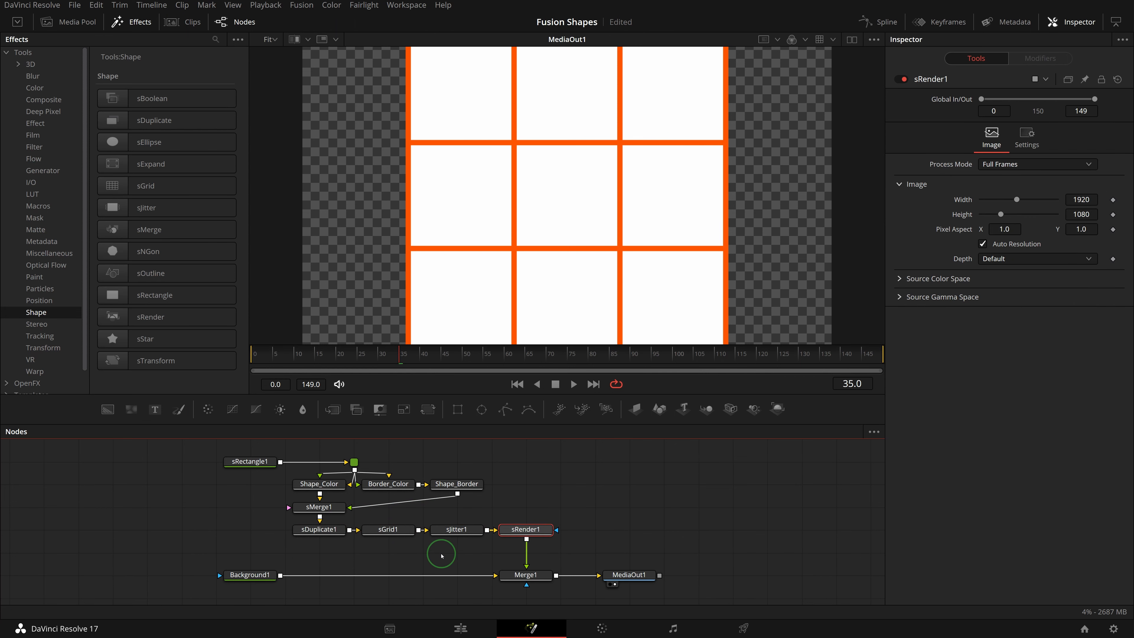
Set sGrid1's Grid Cells X and Grid Cells Y to 1
left_click(390, 531)
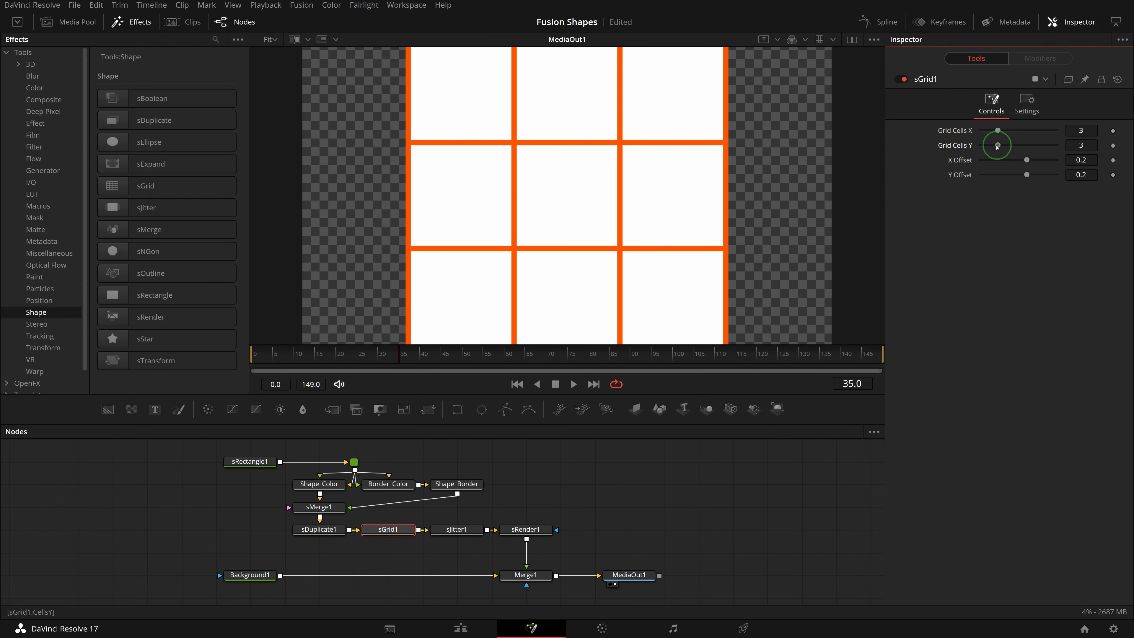
left_click_drag(997, 145, 958, 131)
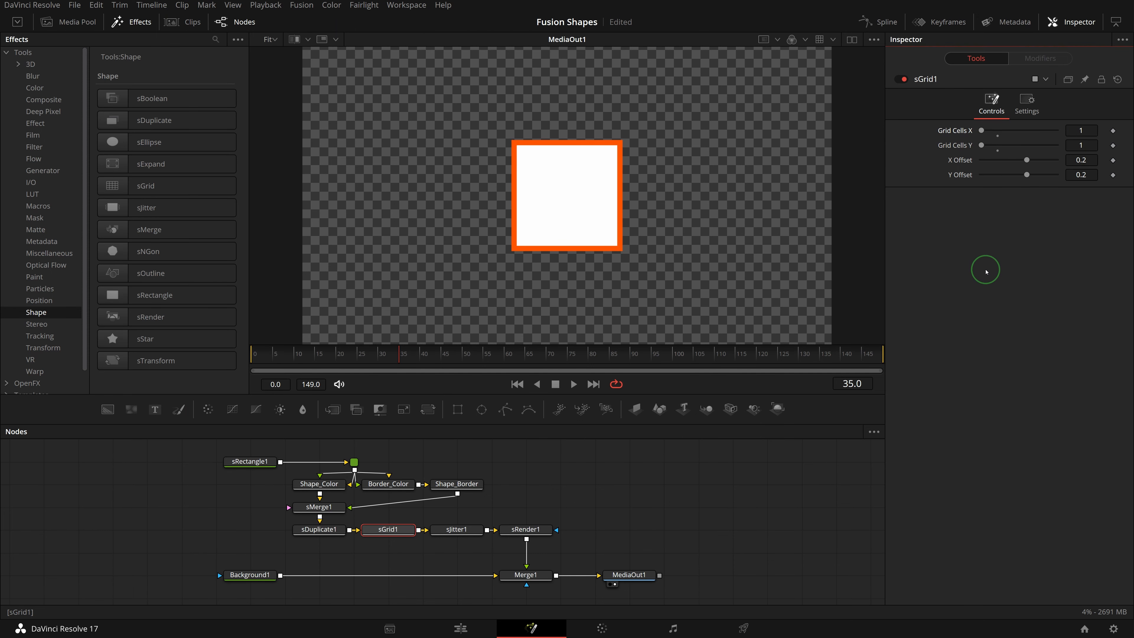
Group all nodes from the pipe router through sRender1 and rename the group as Shape_Process
left_click_drag(289, 456, 575, 561)
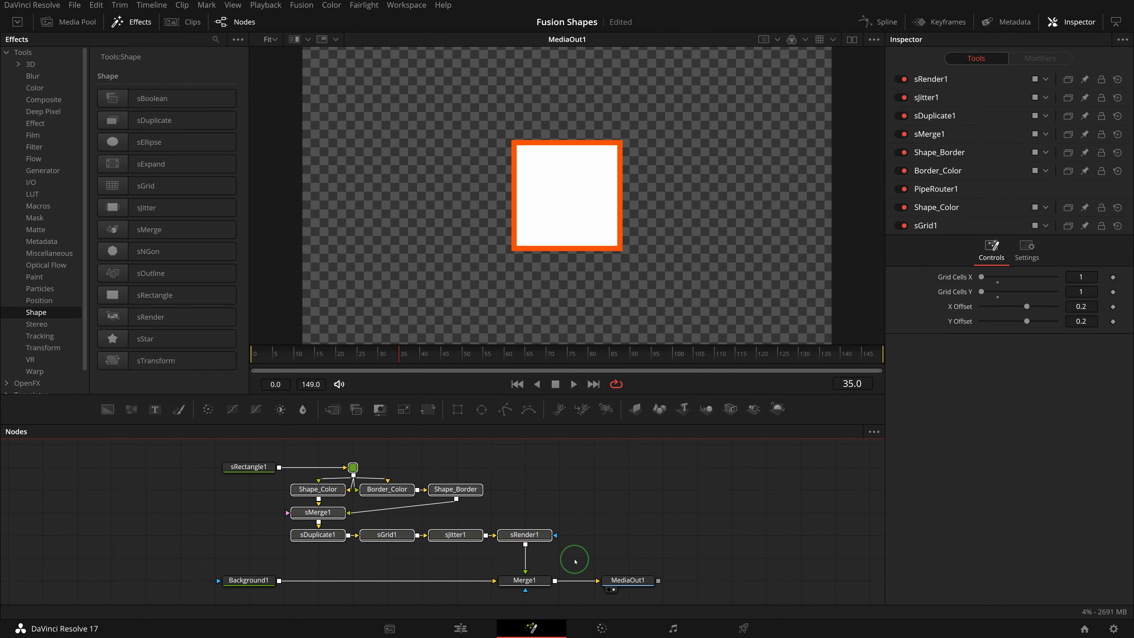
key("ctrl+g")
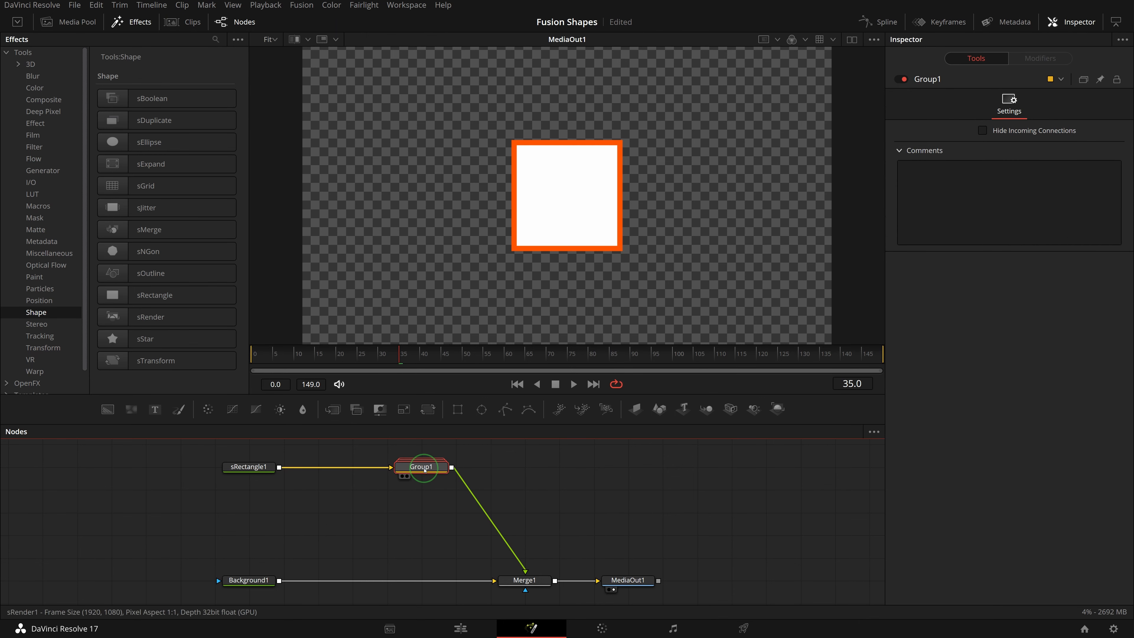
key("F2")
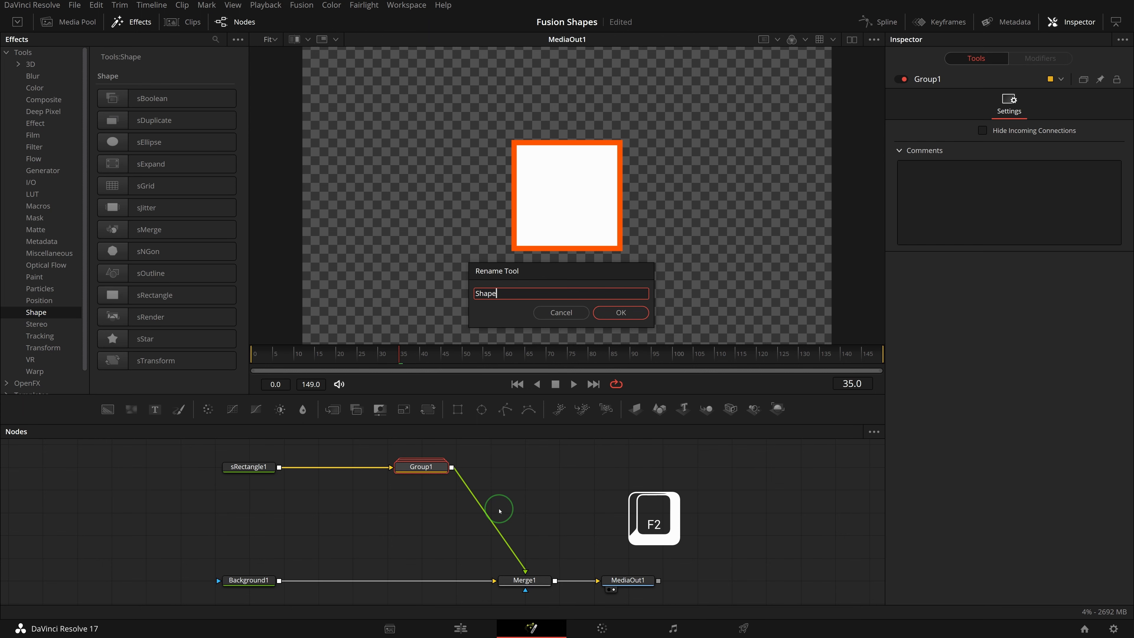
type("Shape_Process")
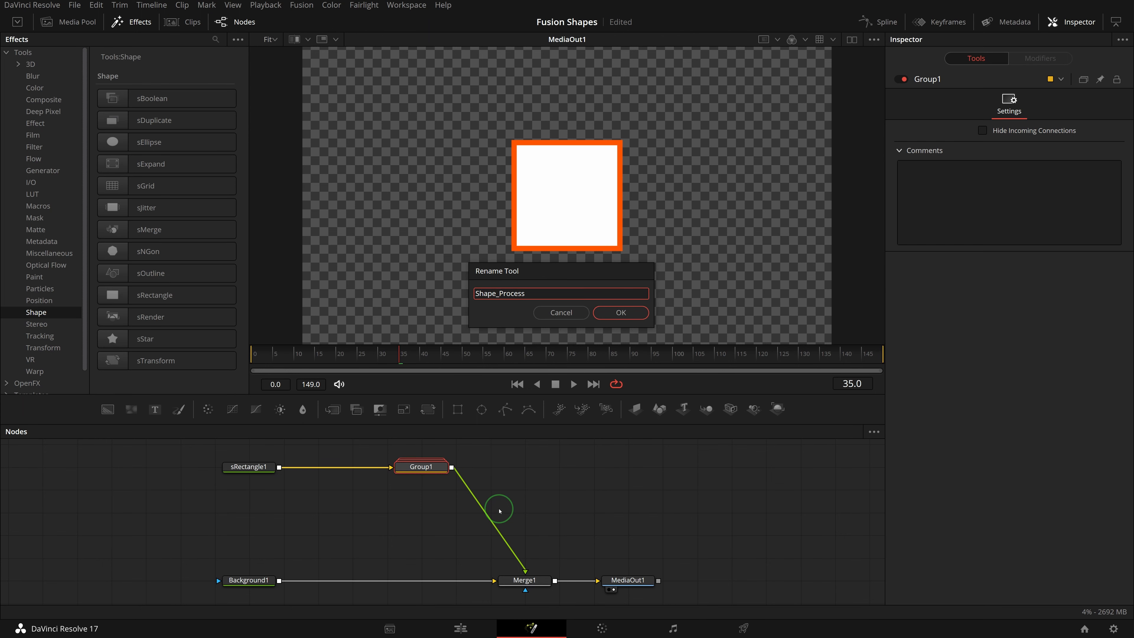
key("Return")
Arrange sRectangle1, Shape_Process and Merge1 in a vertical column, with Background1 and MediaOut1 in Merge1's row
left_click_drag(421, 466, 318, 512)
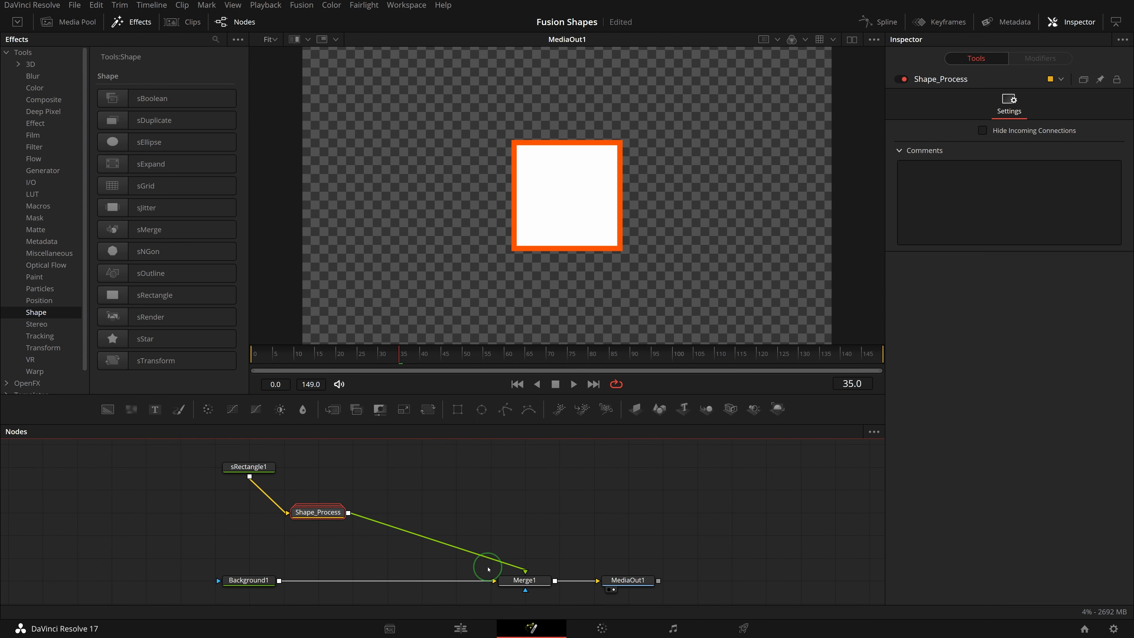
left_click_drag(522, 579, 215, 579)
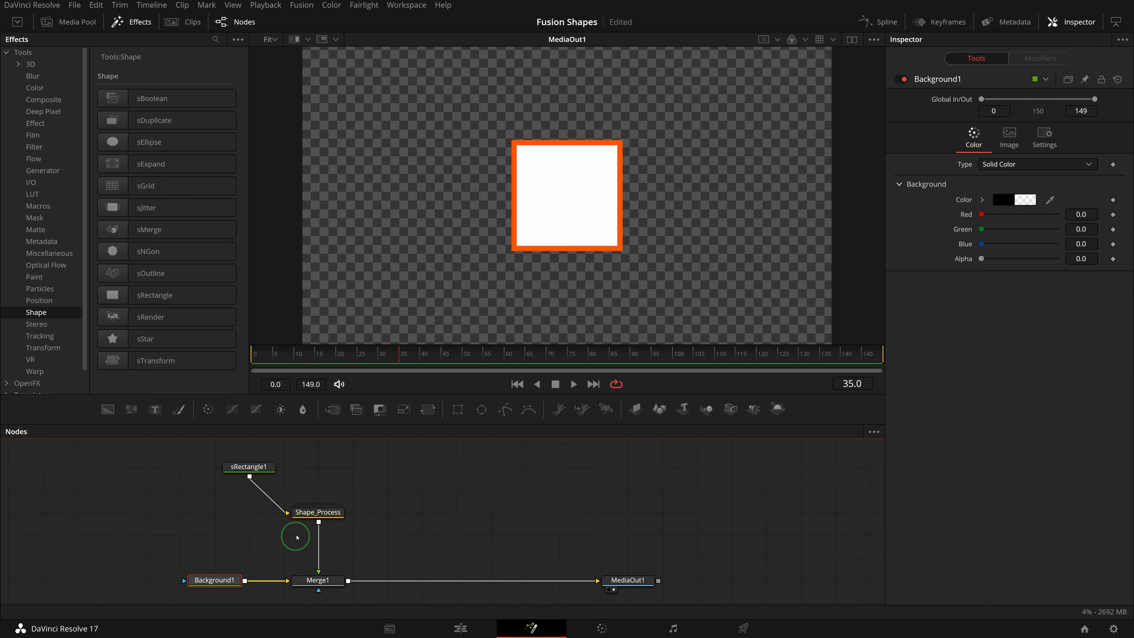
left_click(317, 511)
left_click_drag(261, 475, 329, 474)
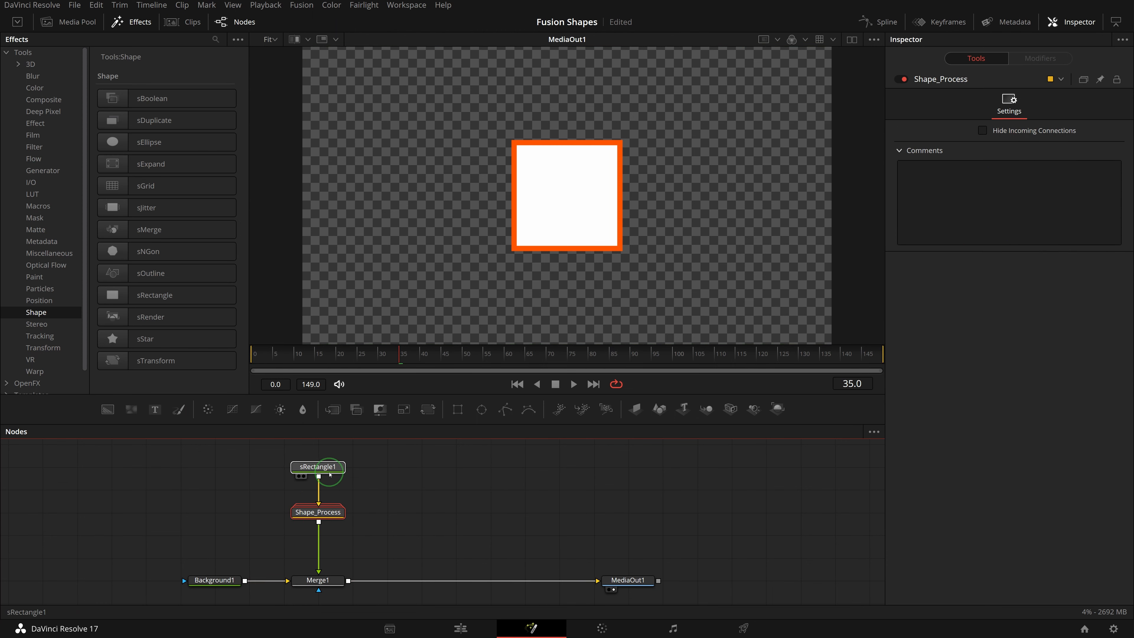
left_click_drag(322, 579, 322, 557)
left_click_drag(215, 580, 215, 558)
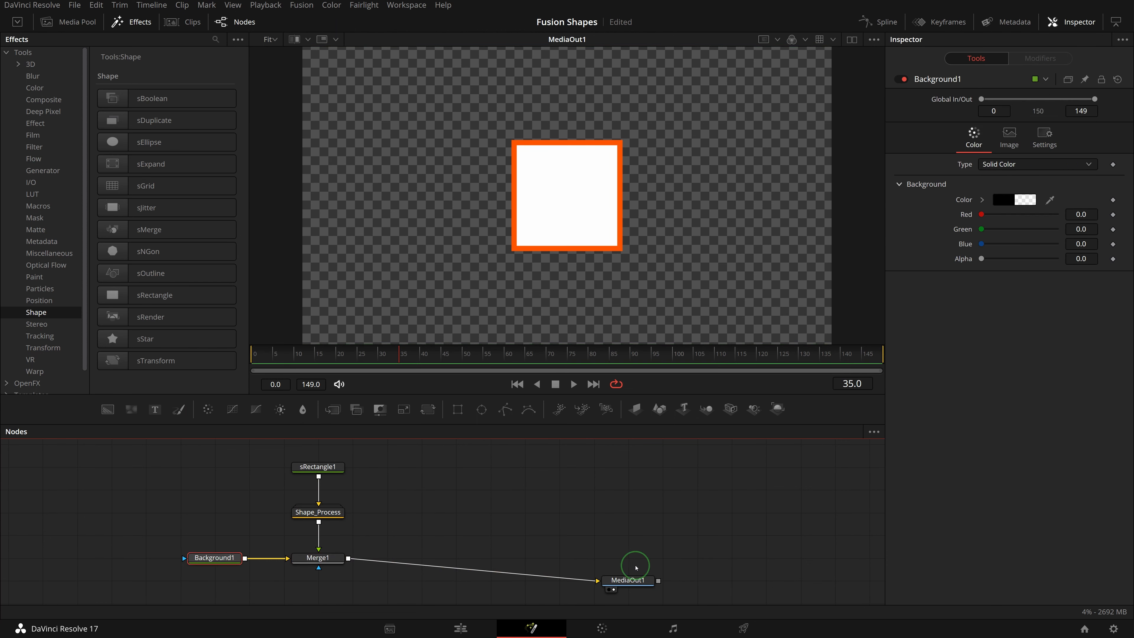
left_click_drag(627, 580, 625, 558)
left_click_drag(459, 512, 461, 514)
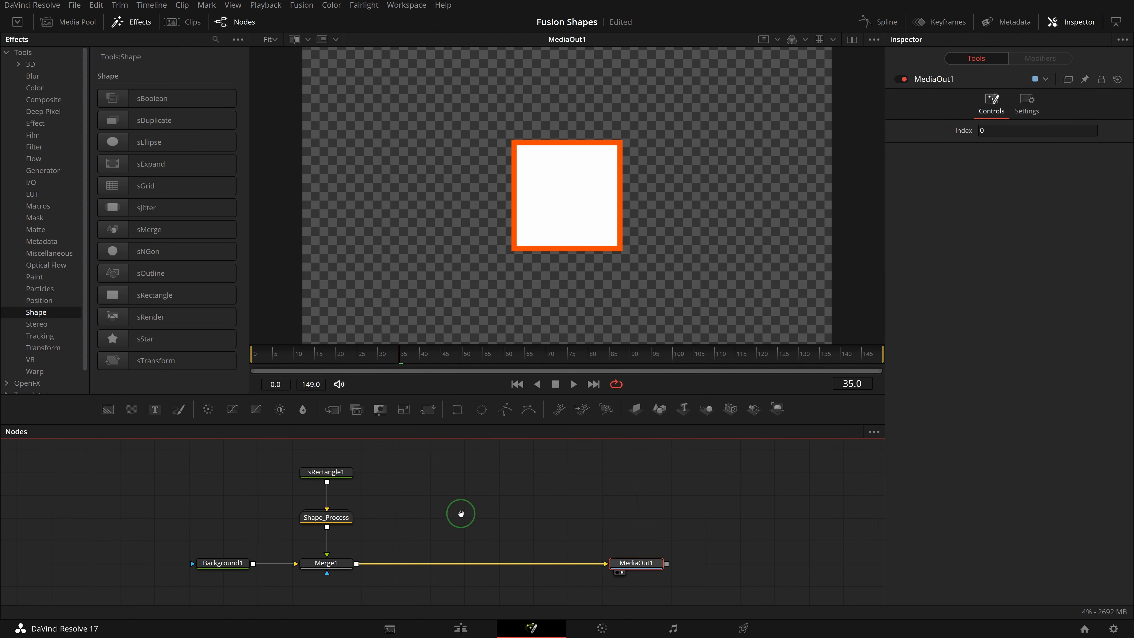
Add sEllipse, sNGon and sStar nodes in a row beside sRectangle1
left_click(485, 479)
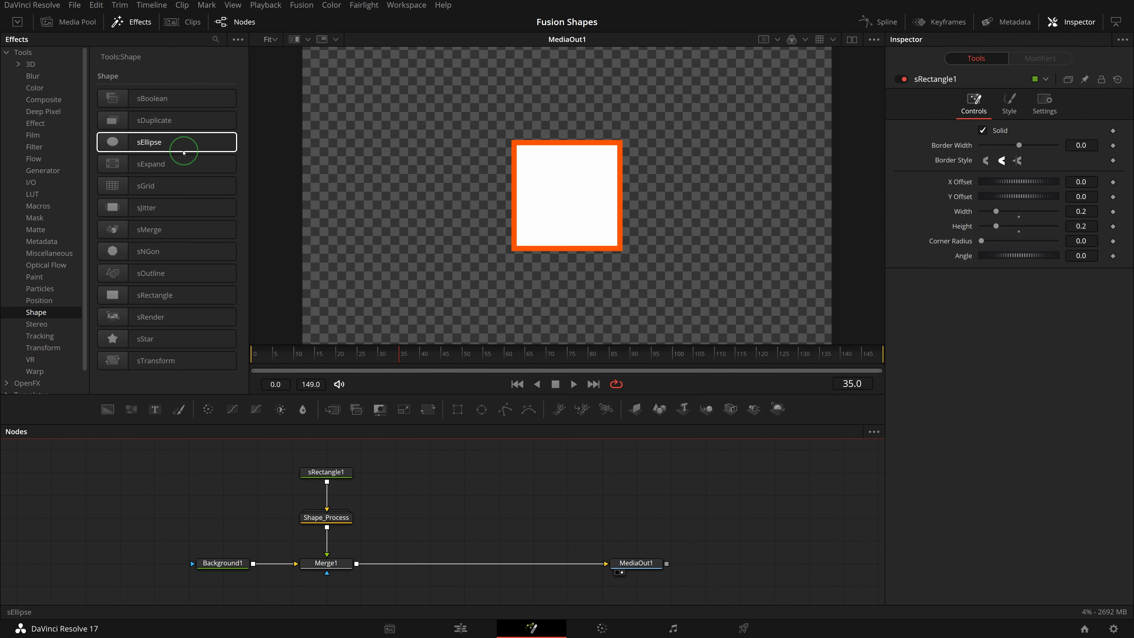
left_click(225, 142)
left_click_drag(265, 244, 430, 472)
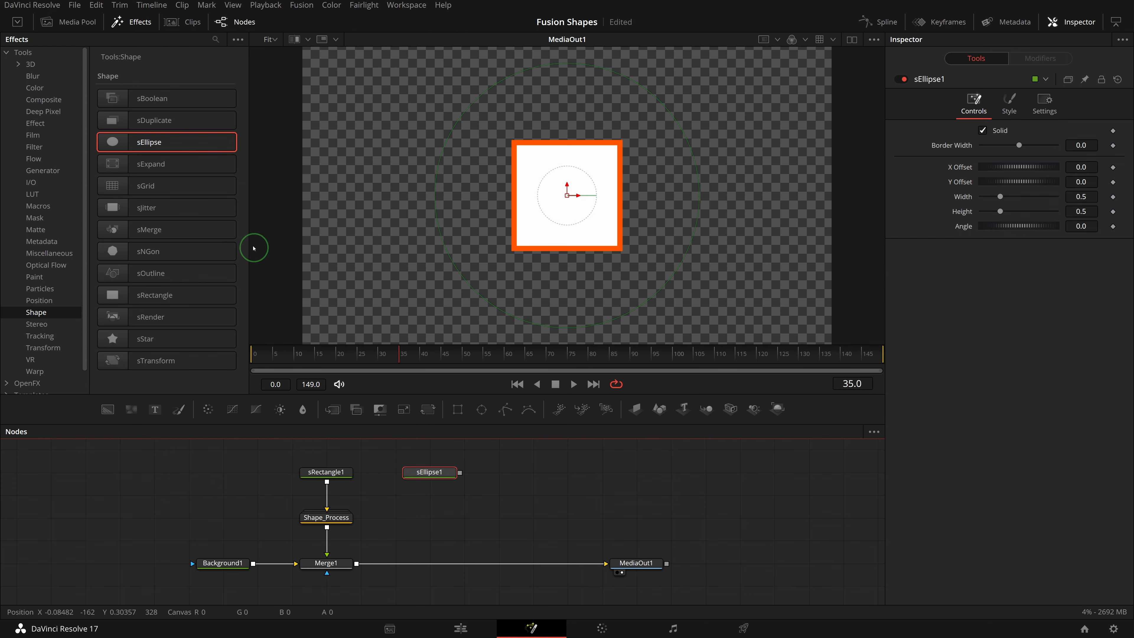
left_click_drag(200, 251, 533, 471)
left_click_drag(179, 339, 543, 478)
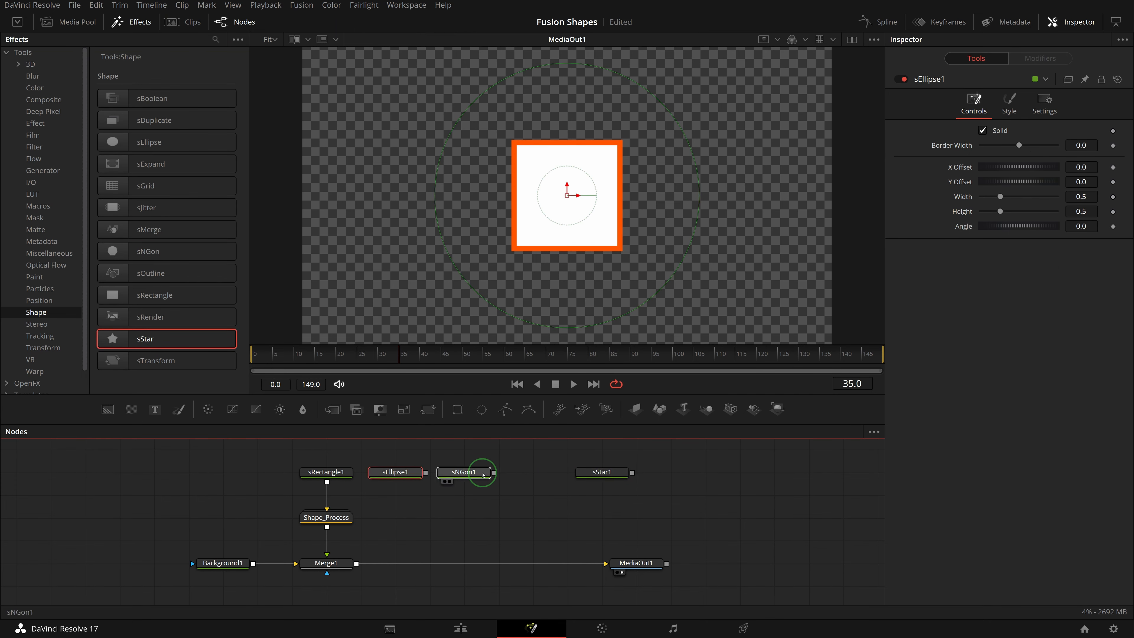
Copy Shape_Process and paste three instances of it in its row, beneath sEllipse1, sNGon1 and sStar1
left_click(343, 518)
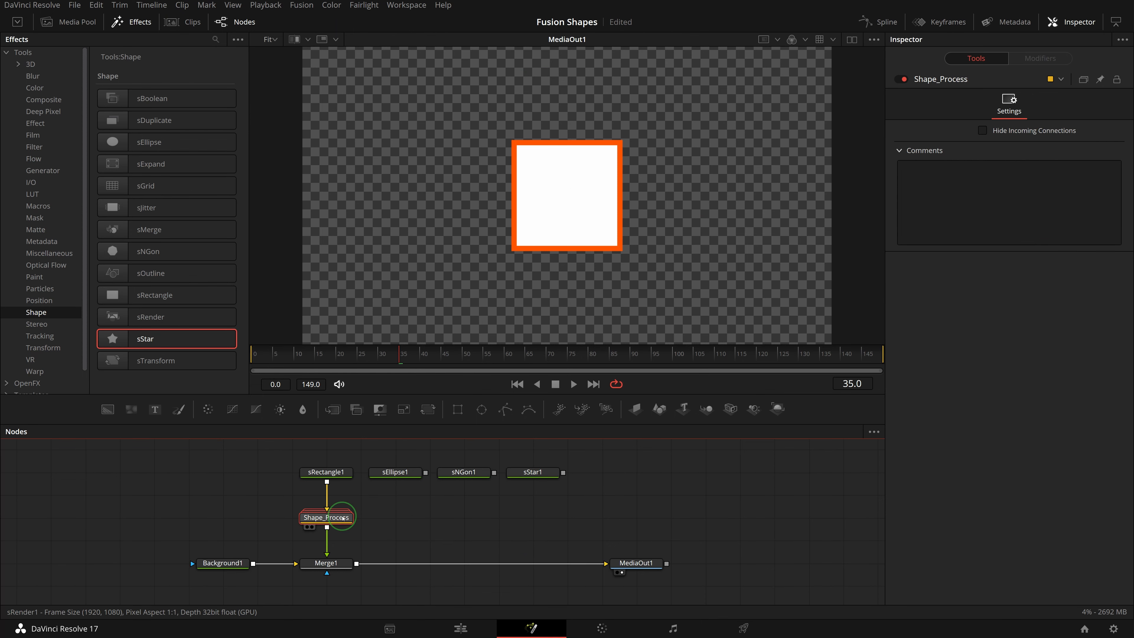
key("ctrl+c")
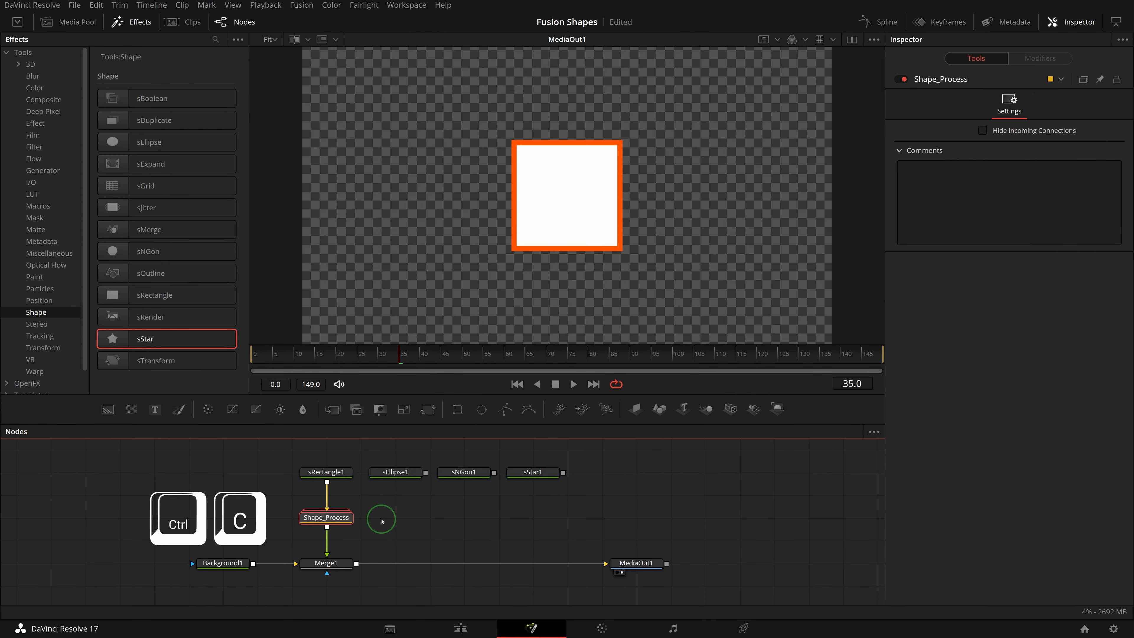
left_click(390, 517)
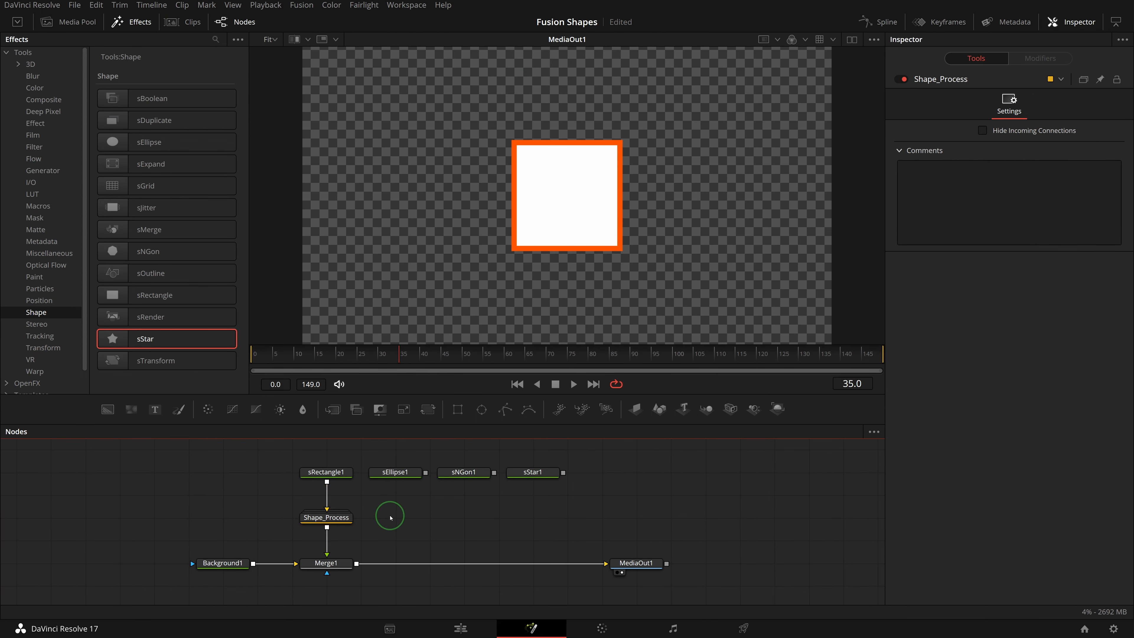
right_click(390, 514)
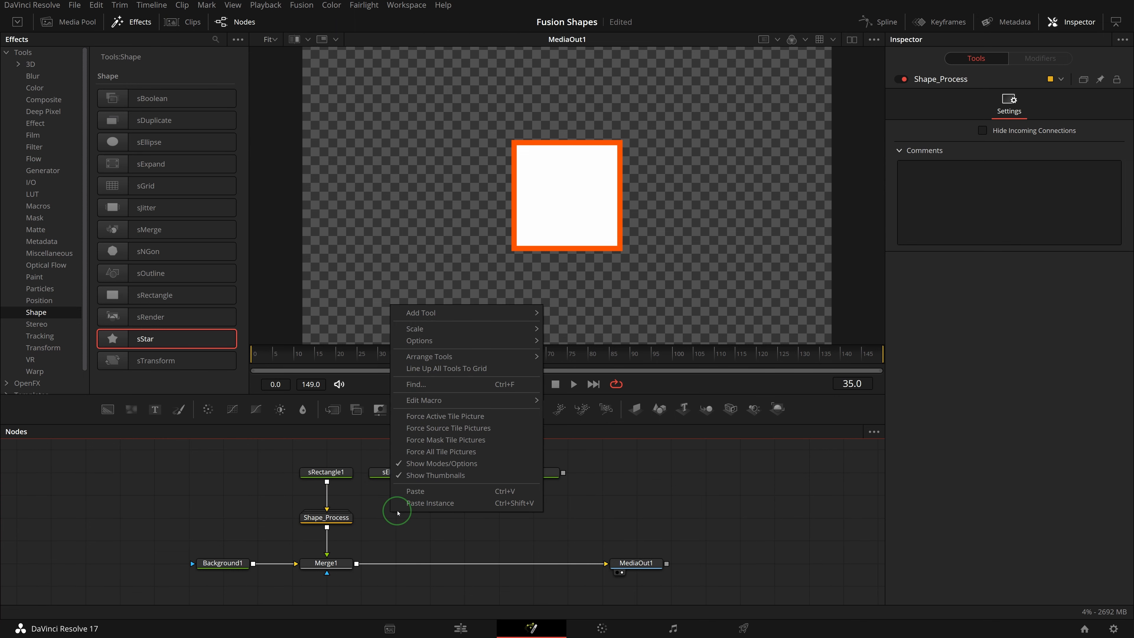
left_click(415, 503)
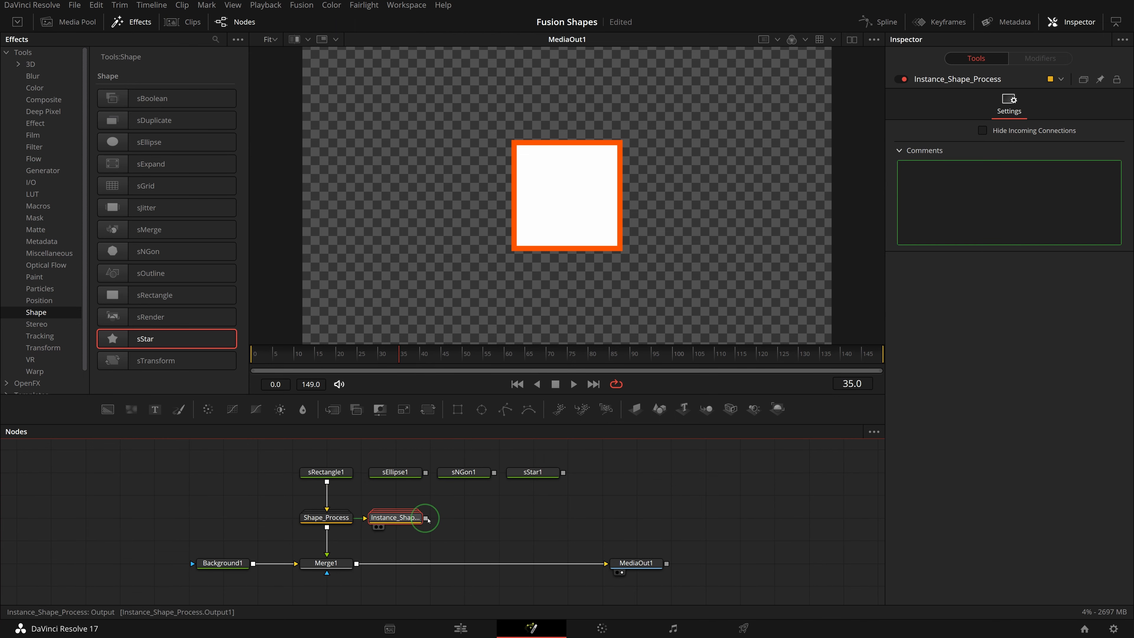
right_click(469, 511)
left_click(495, 501)
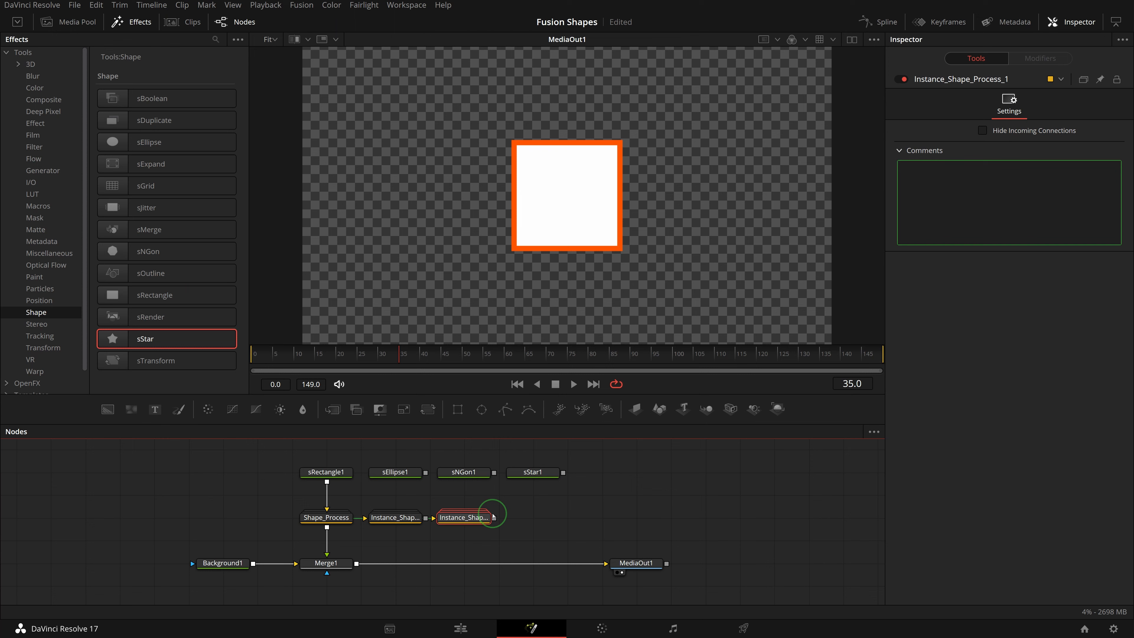
right_click(531, 518)
left_click(575, 505)
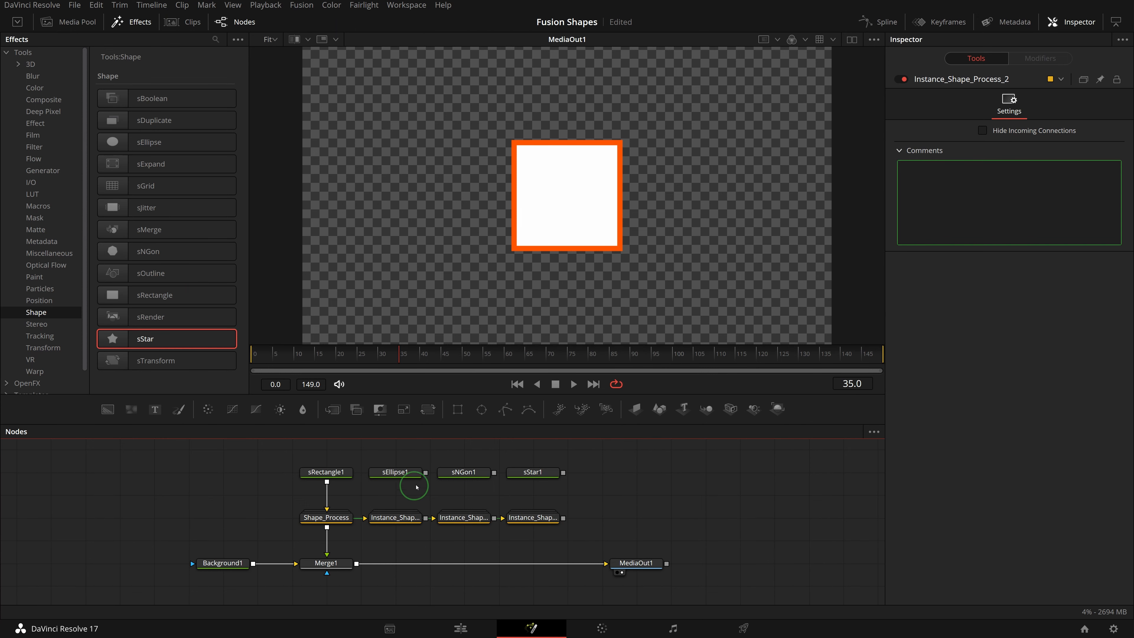
Connect sEllipse1, sNGon1 and sStar1 to the Shape_Process instances below them, and merge each instance's output into the main pipe after Merge1
left_click_drag(425, 472, 395, 515)
left_click_drag(494, 472, 465, 515)
left_click_drag(563, 472, 536, 517)
left_click_drag(425, 518, 364, 563)
left_click_drag(500, 533, 433, 564)
left_click_drag(569, 527, 499, 563)
Rename Merge1 through Merge4 as Rectangle_Output, Ellipse_Output, Polygon_Output and Star_Output
left_click_drag(292, 546, 573, 593)
key("F2")
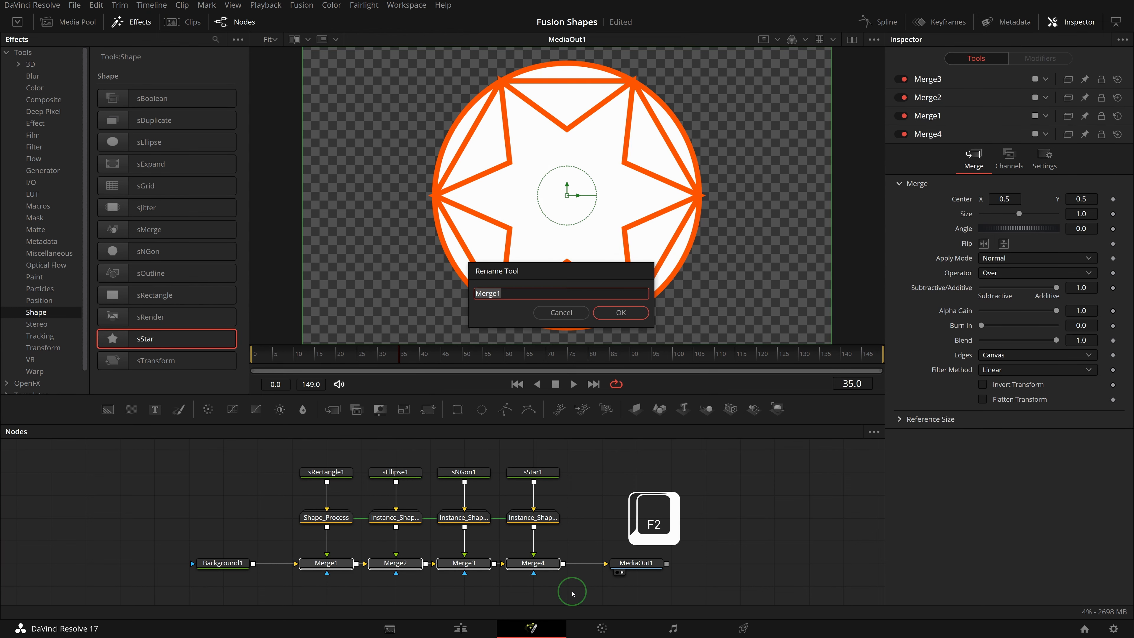
type("Rectangle_Output")
key("Return")
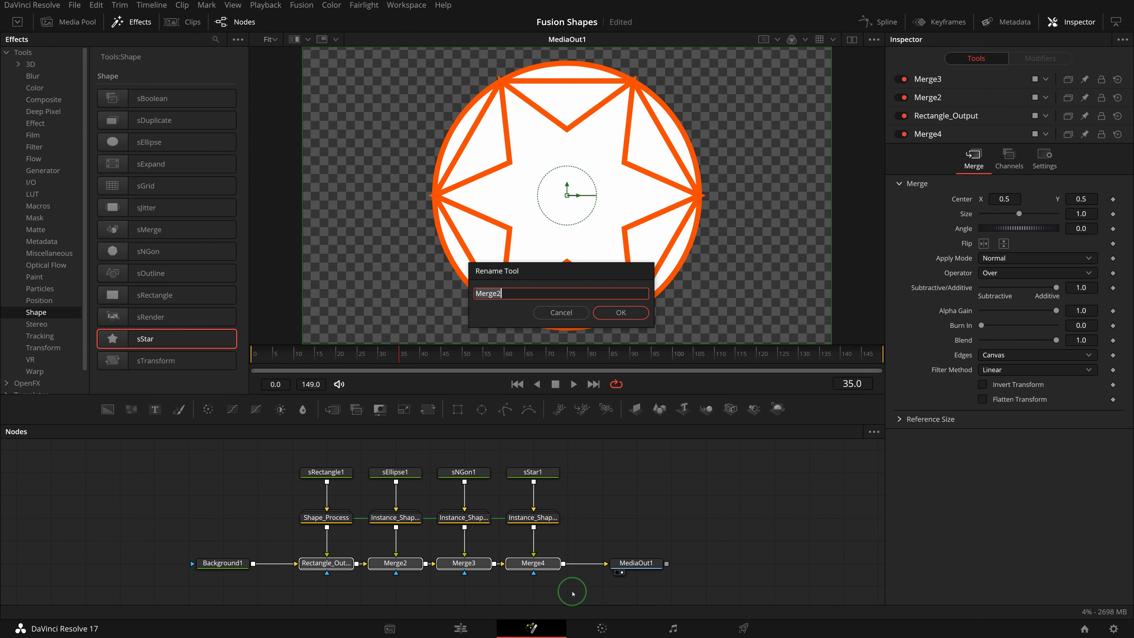
type("Ellipse_Output")
key("Return")
type("Polygon_Out")
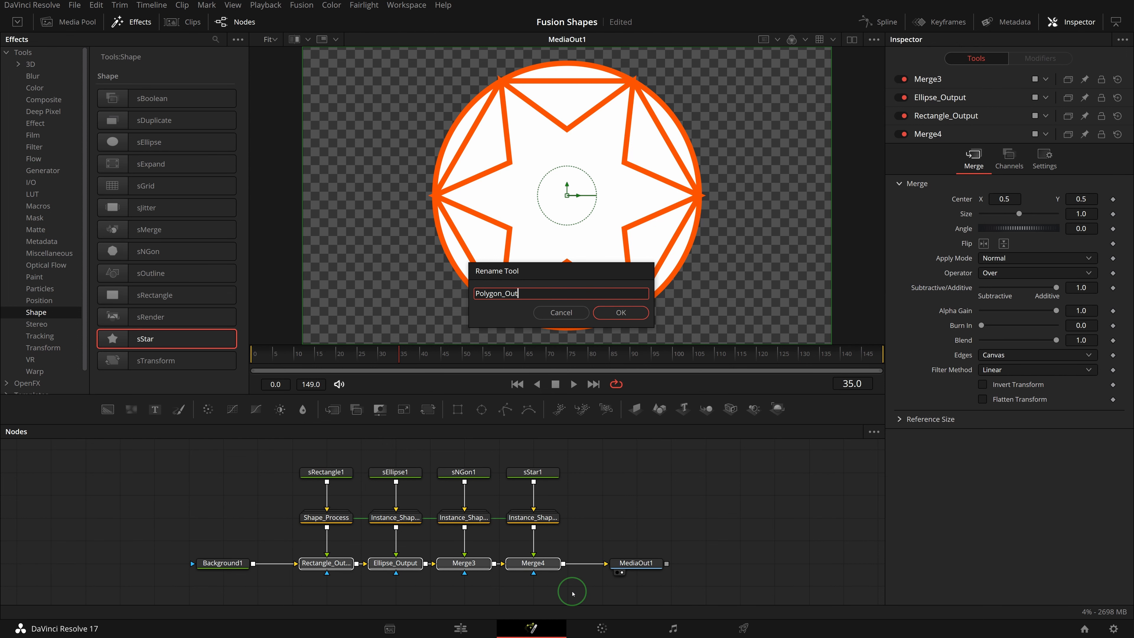
type("put")
key("Return")
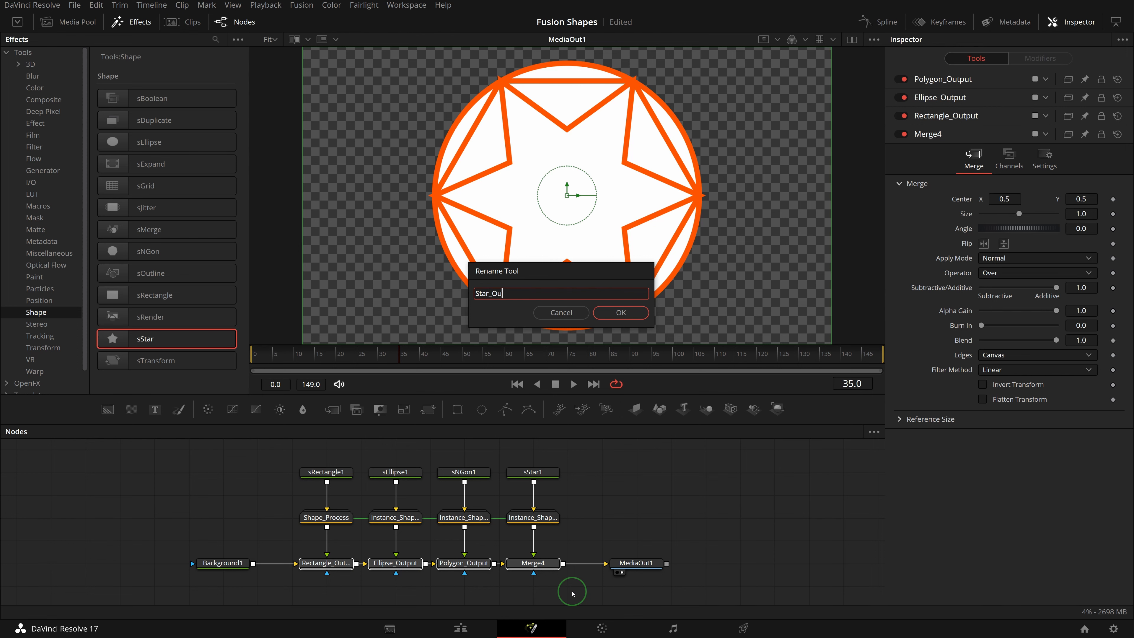
type("Star_Output")
key("Return")
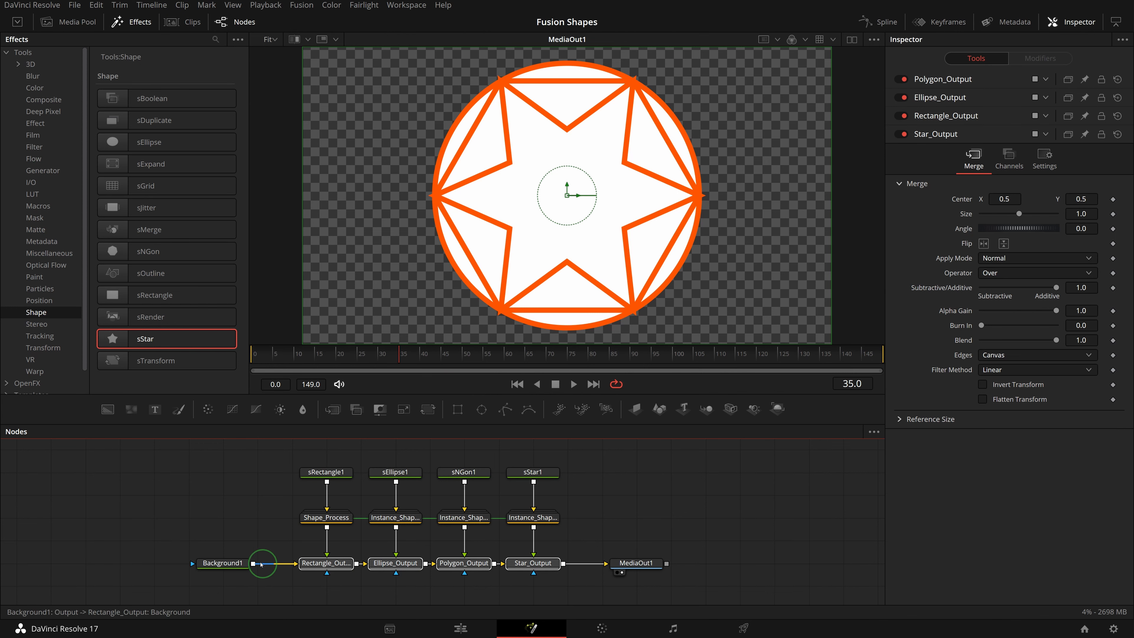
Start a new custom control on Background1 named Shape Type, with ComboControl as its input control
right_click(227, 563)
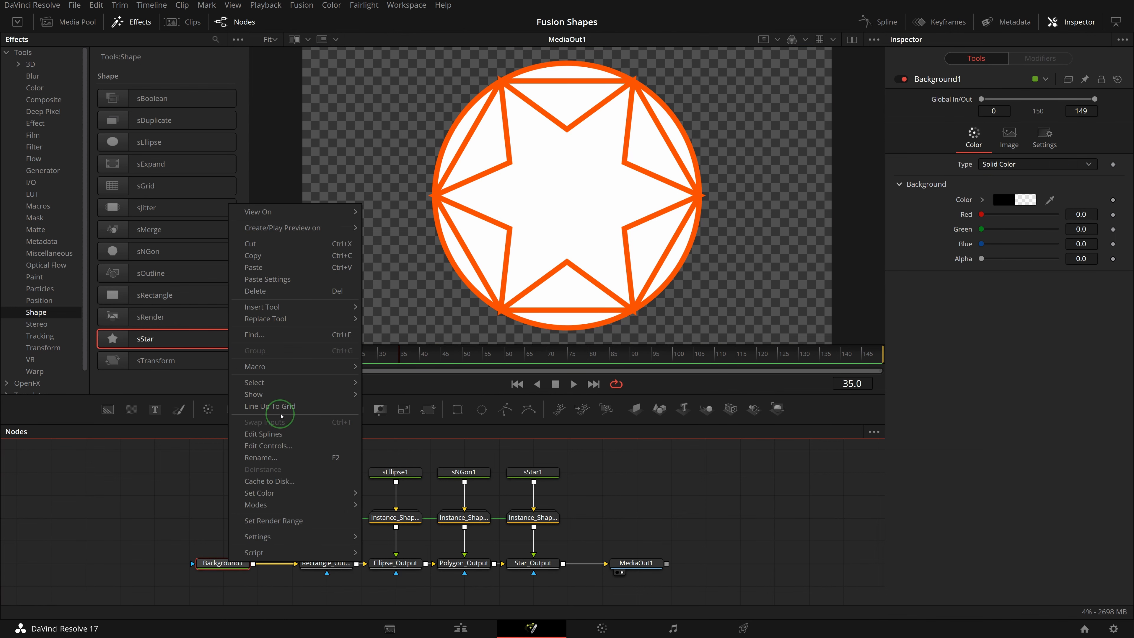
left_click(289, 447)
left_click(440, 218)
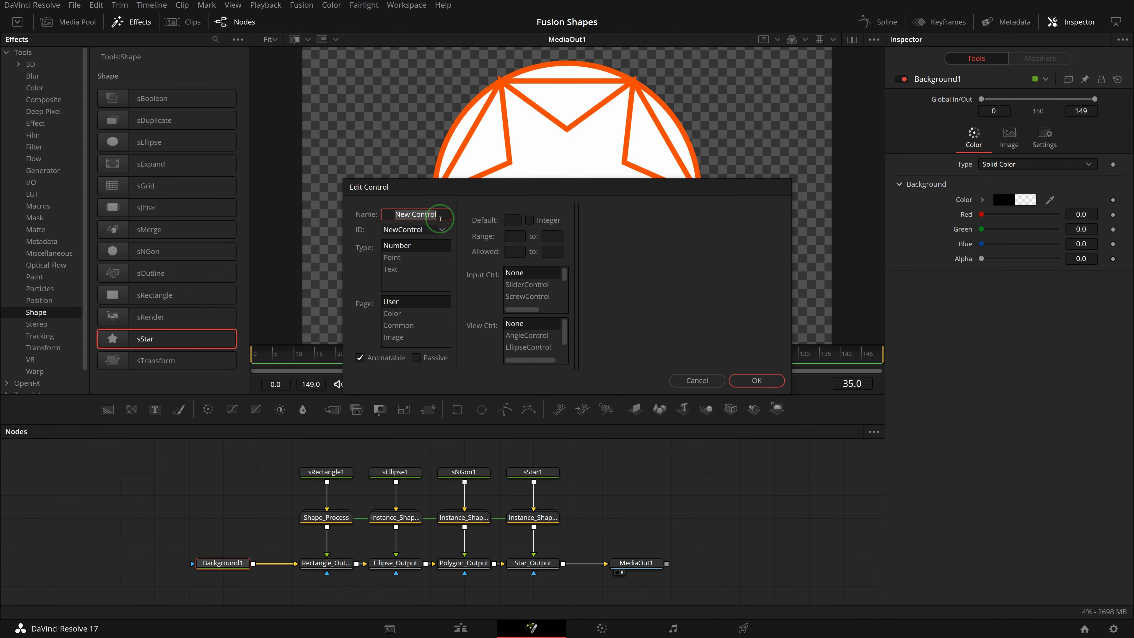
type("Shape Type")
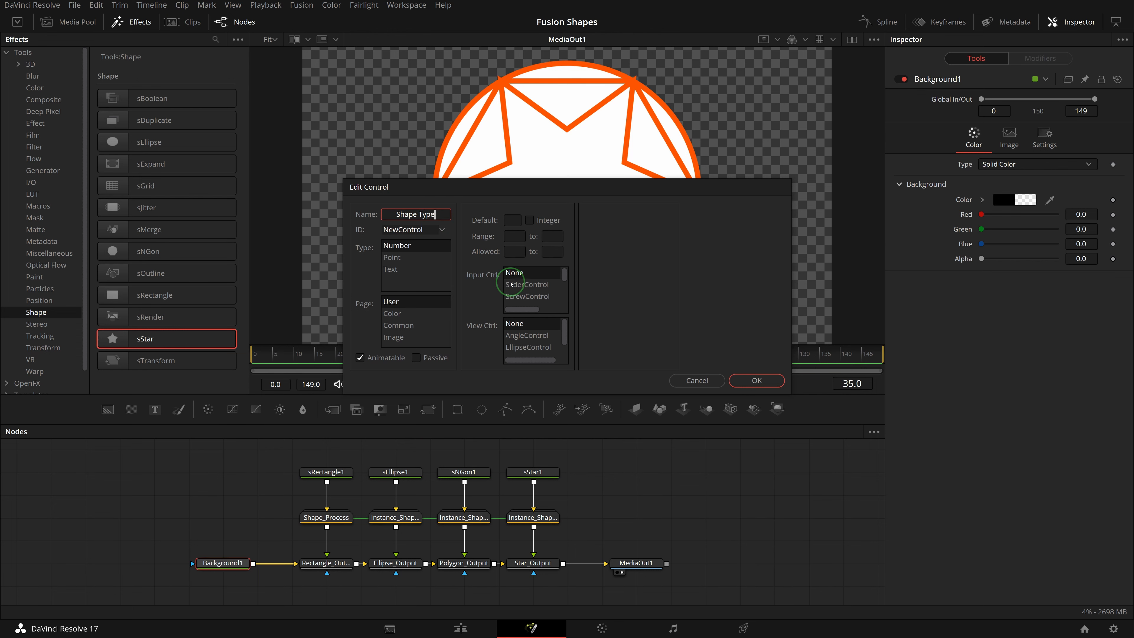
left_click_drag(563, 275, 536, 288)
left_click(536, 288)
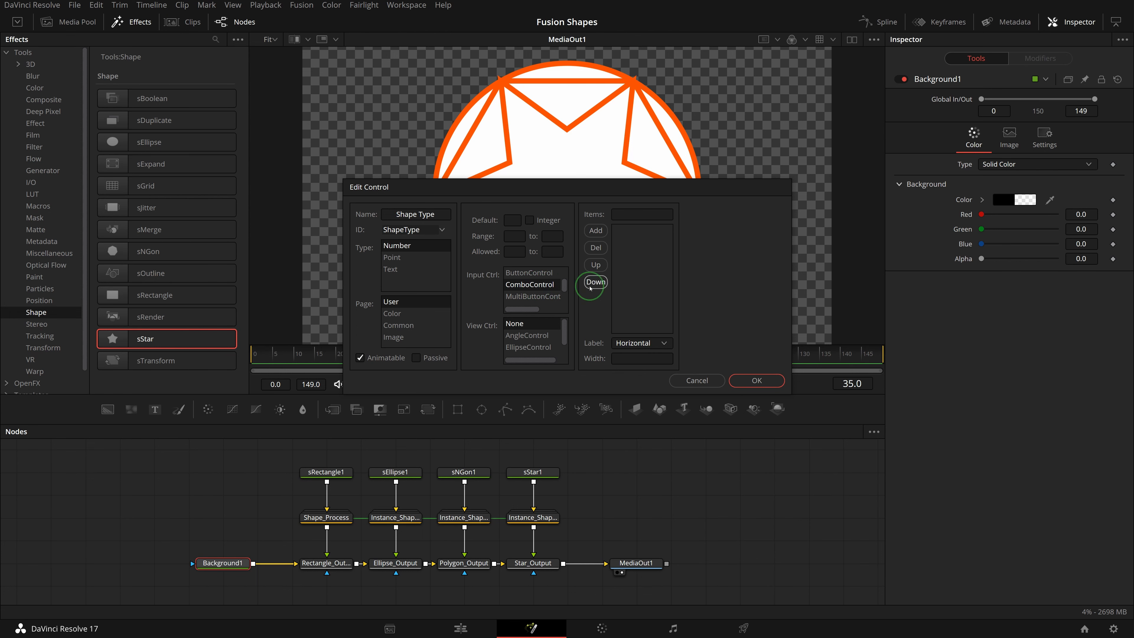
Add the items Rectangle, Ellipse, Polygon and Star to the Shape Type control, create it and check its options on Background1
left_click(642, 215)
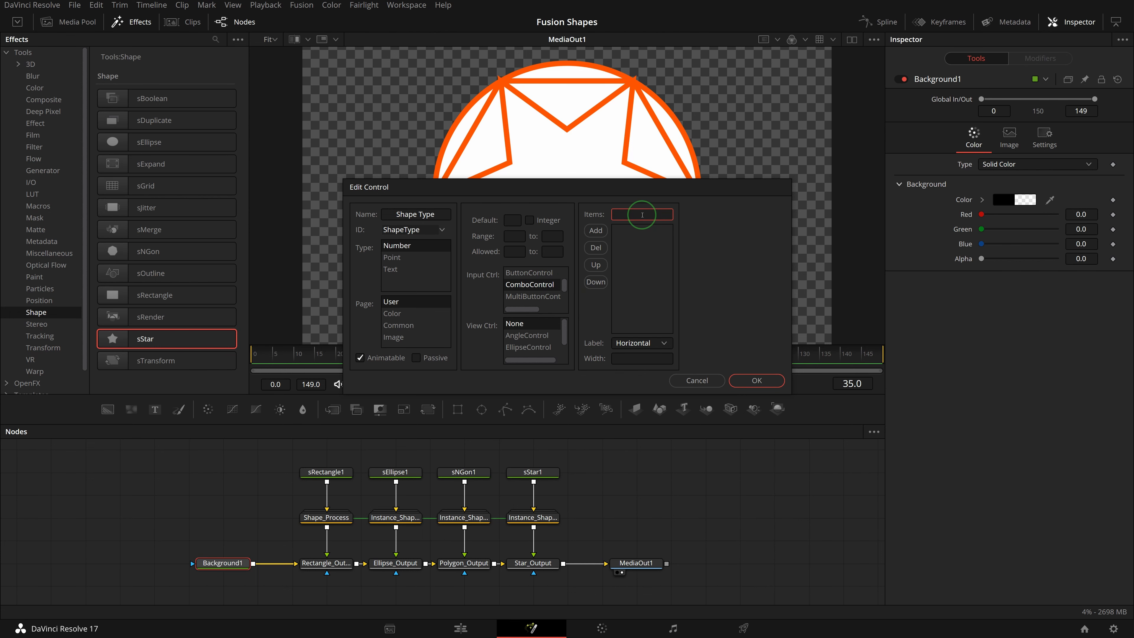
type("Rectangle")
left_click(595, 230)
type("Ellipse")
left_click(595, 230)
type("Poly")
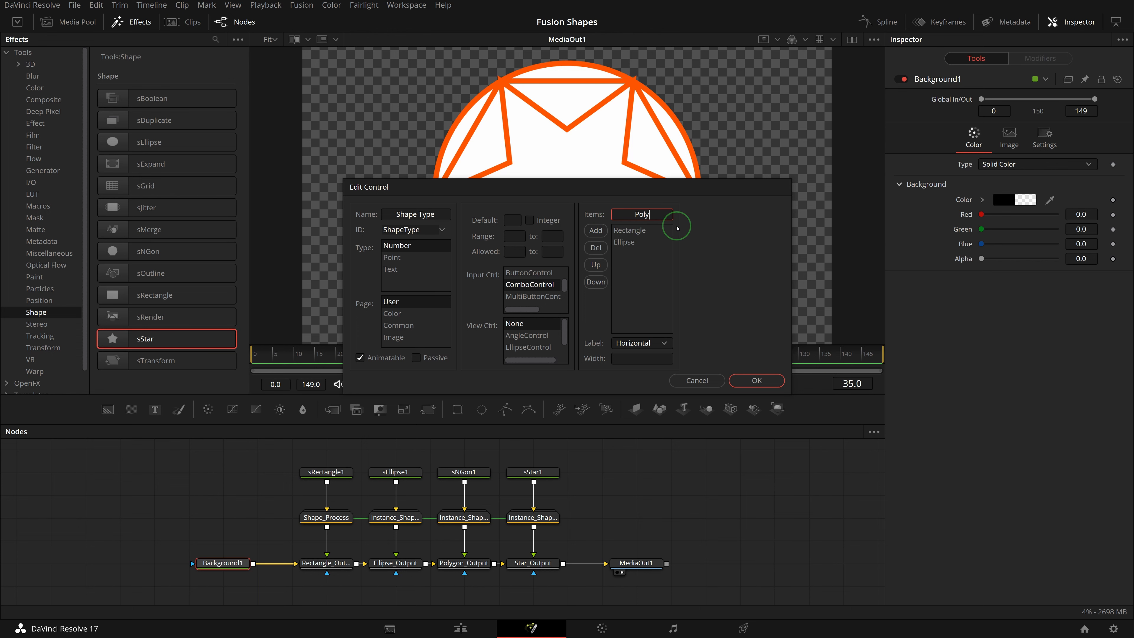
type("gon")
left_click(595, 230)
type("Star")
left_click(595, 231)
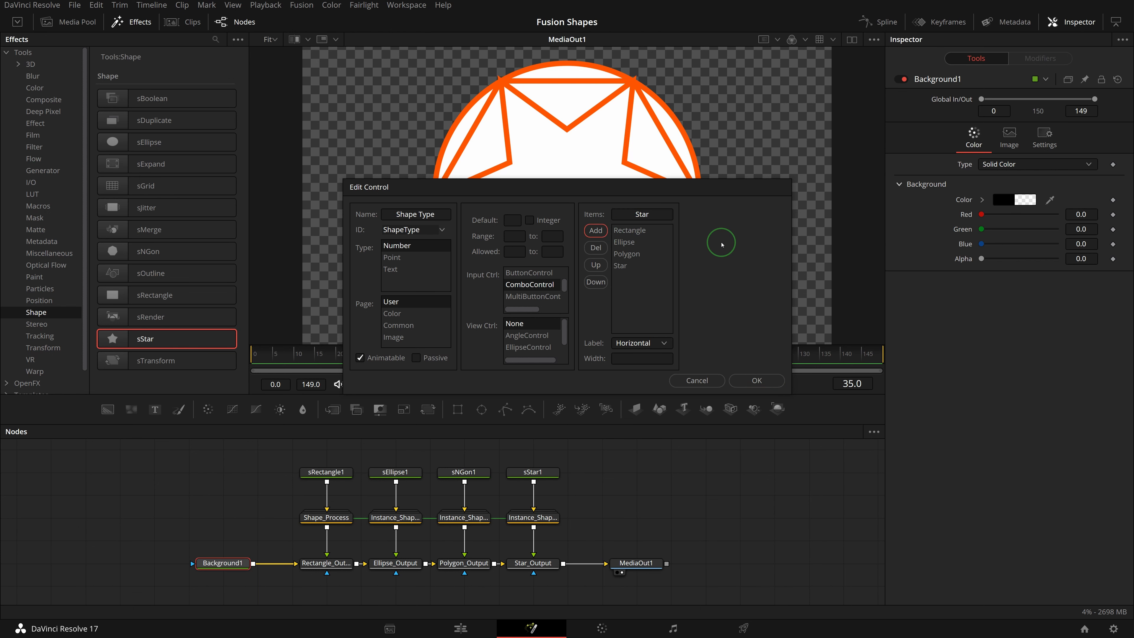
left_click(750, 377)
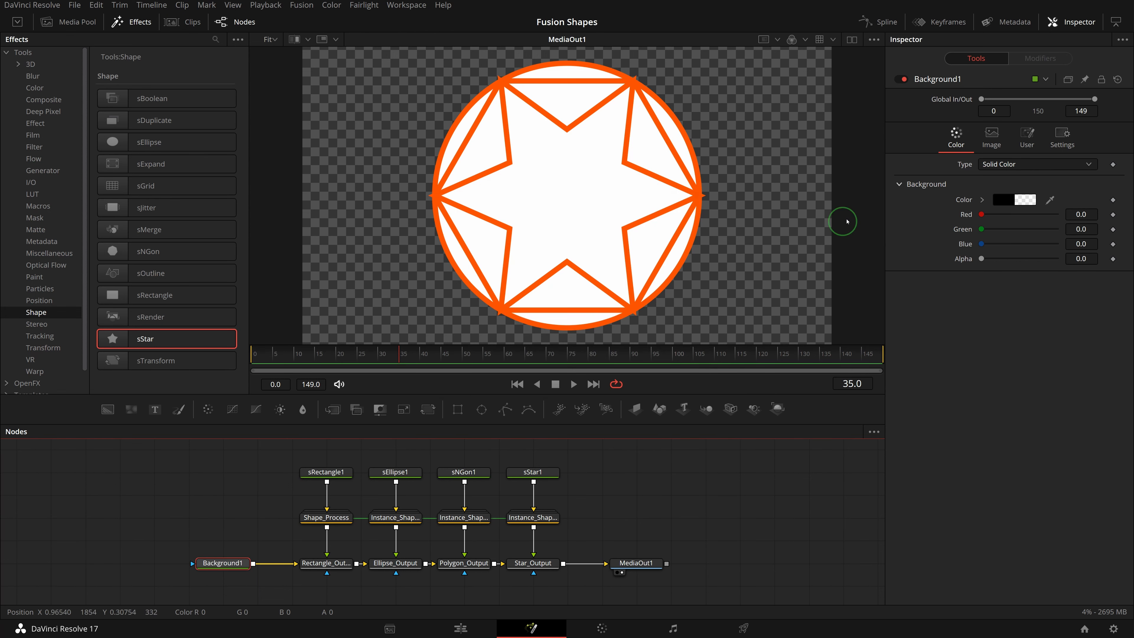
left_click(1029, 144)
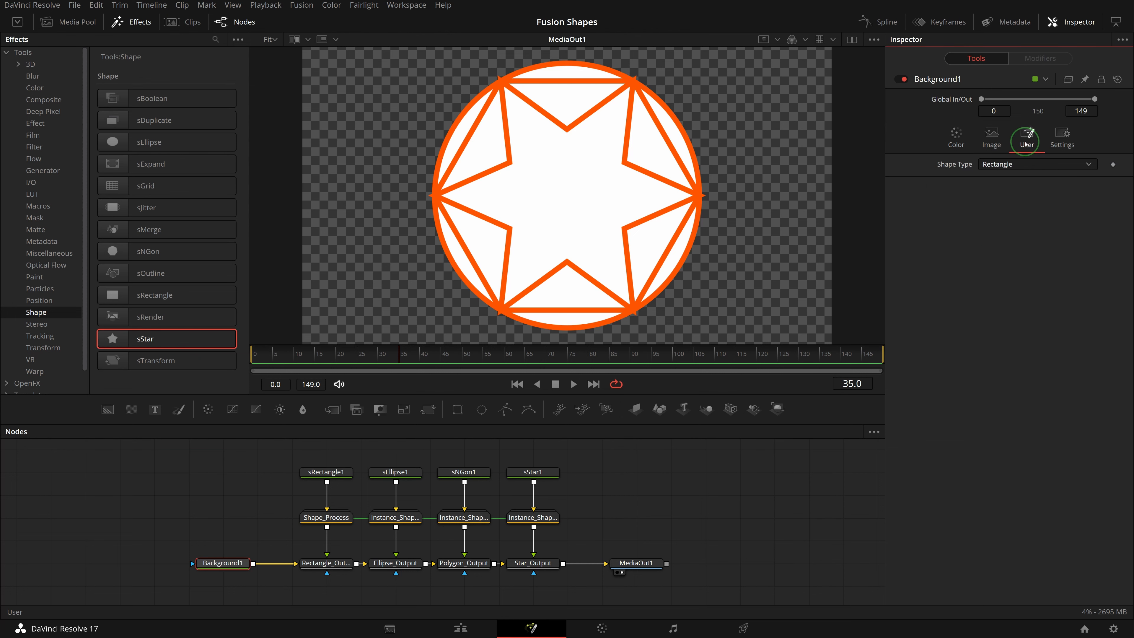
left_click(1023, 166)
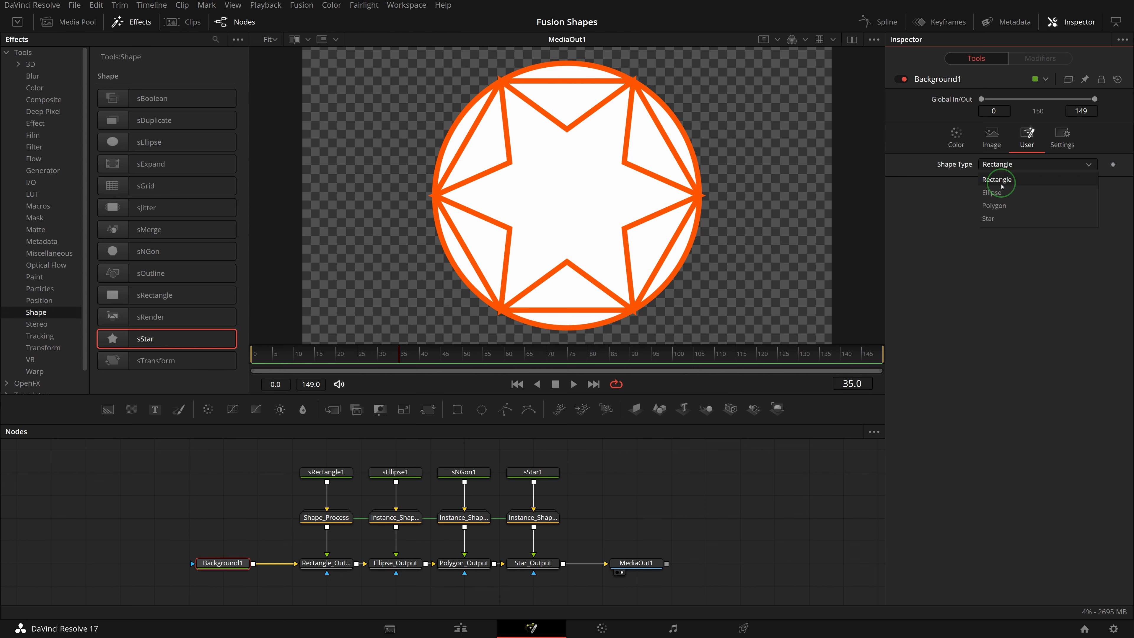
left_click(966, 251)
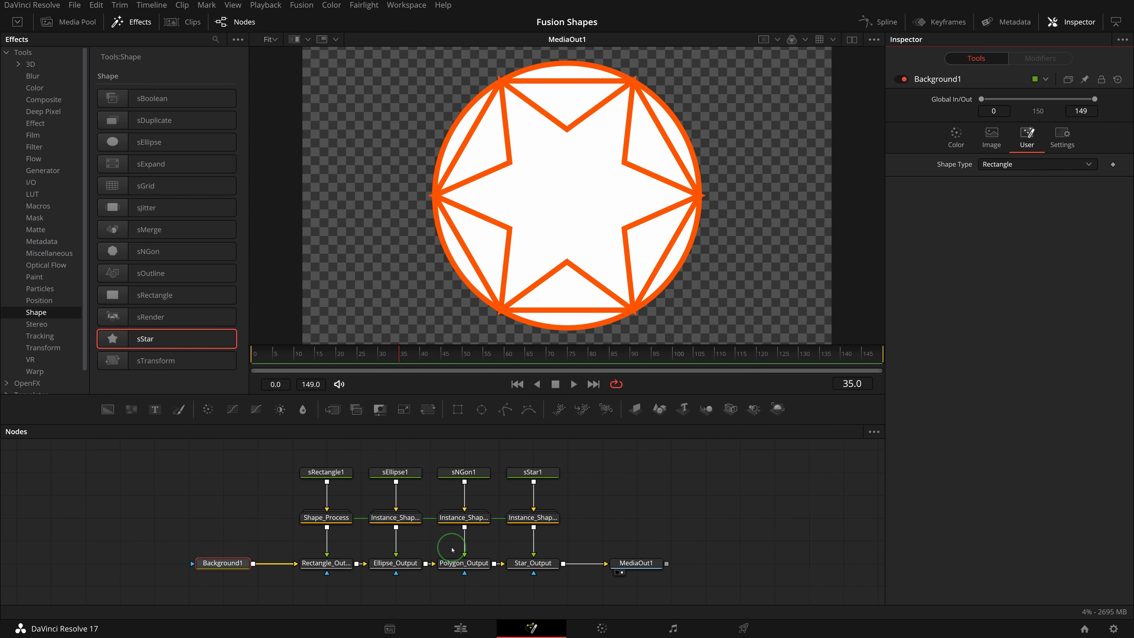
Give Rectangle_Output's Blend the expression iif(Background1.ShapeType==0,1,0)
left_click(336, 569)
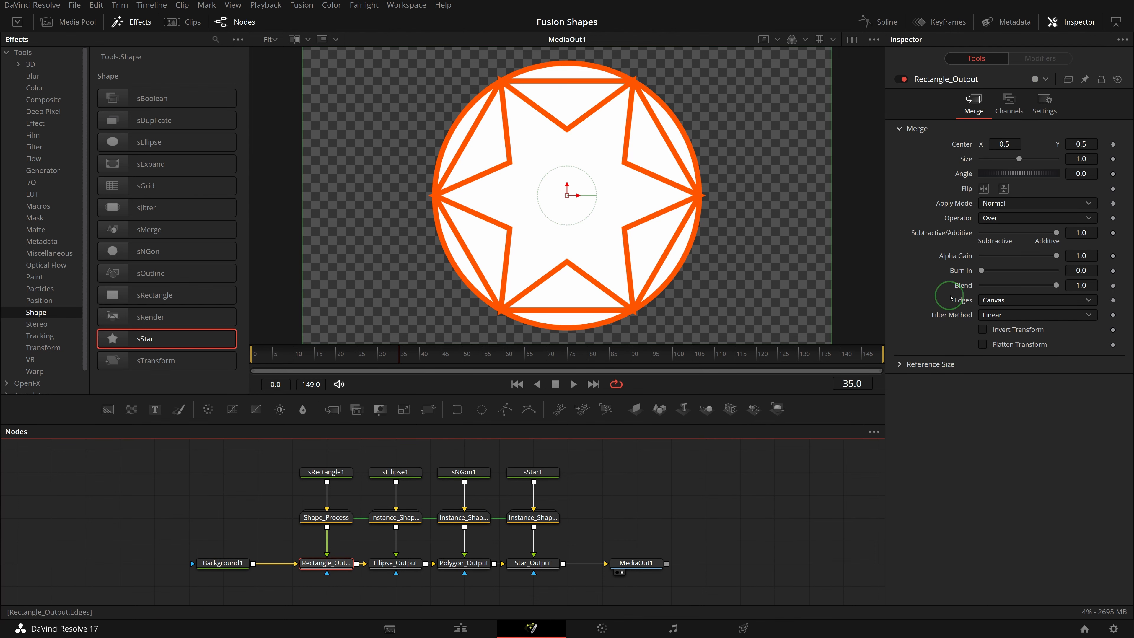
left_click(1079, 285)
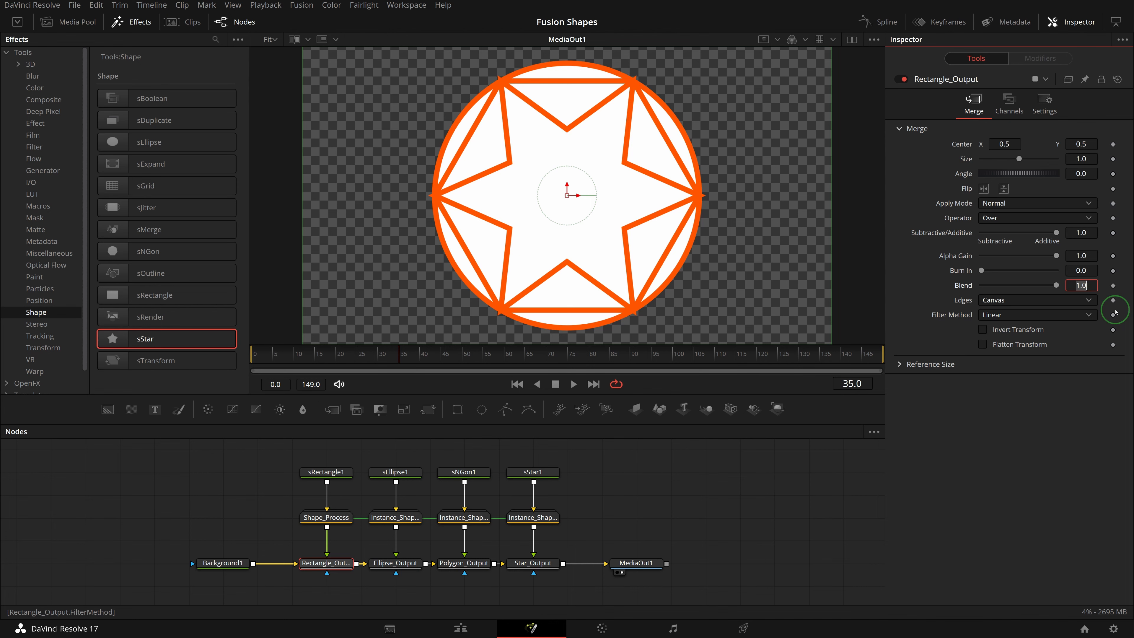
type("=")
key("Return")
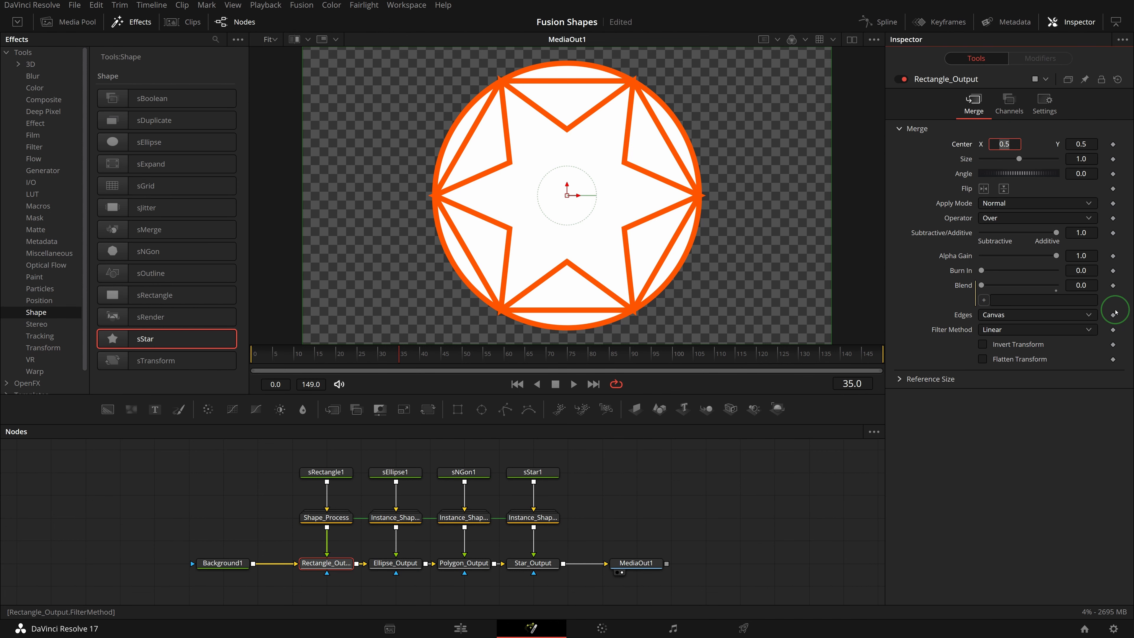
left_click(1045, 301)
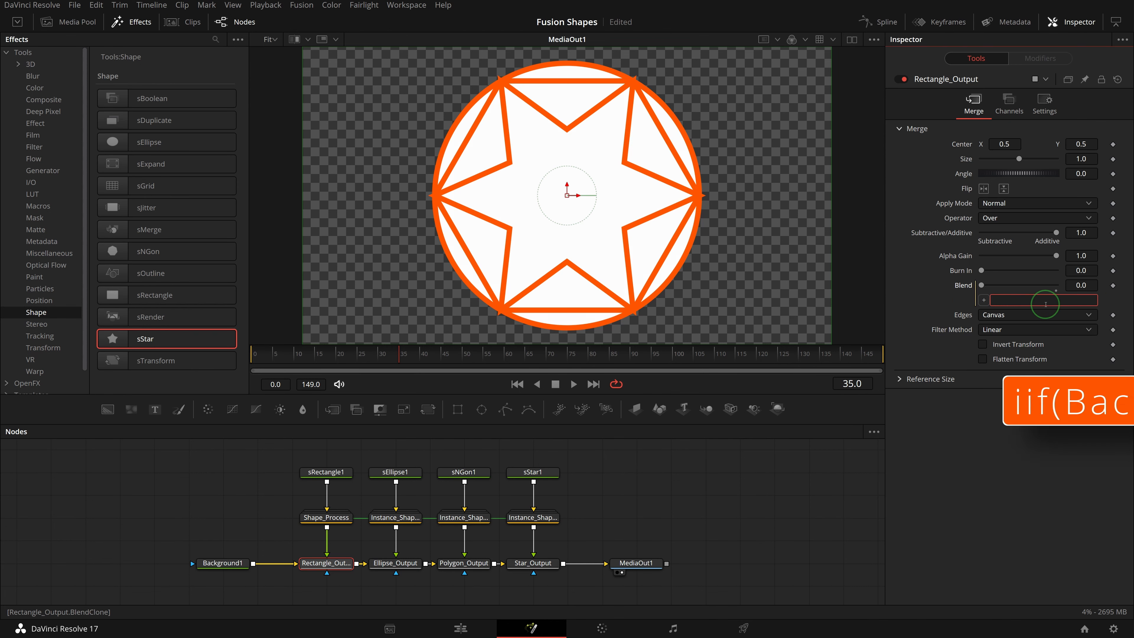
type("iif(Background1.ShapeType")
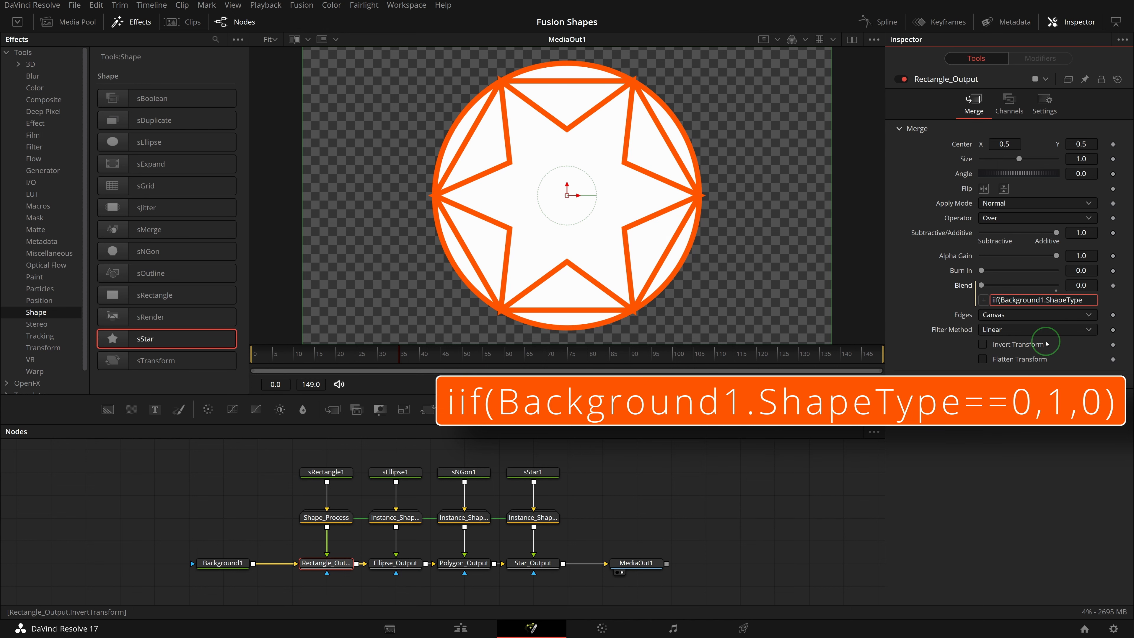
type(",1,0)")
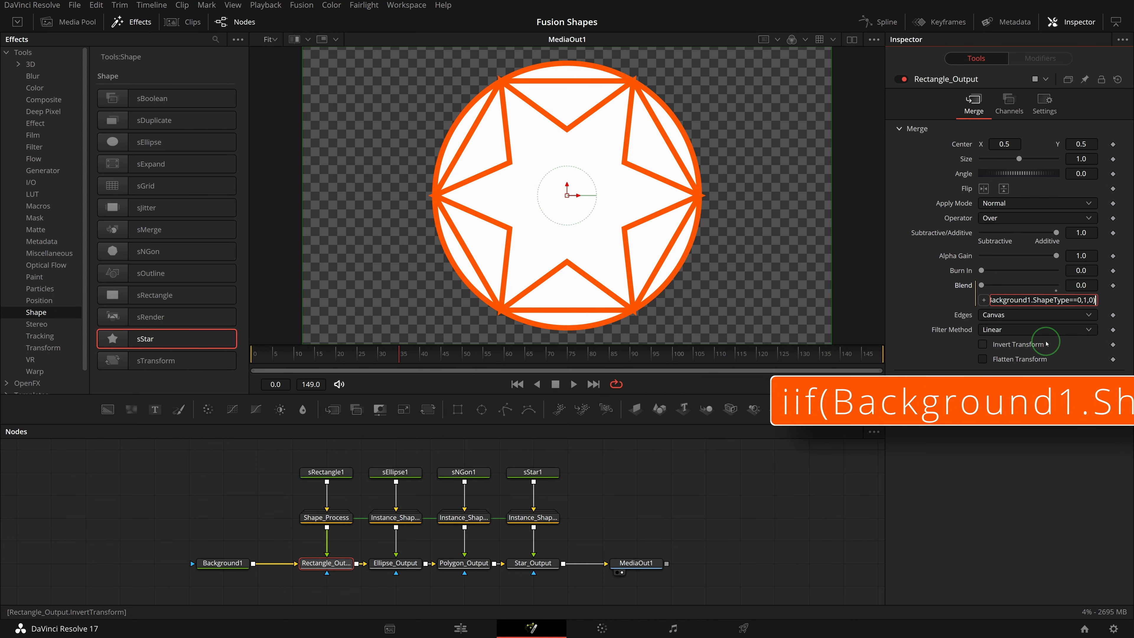
key("Home")
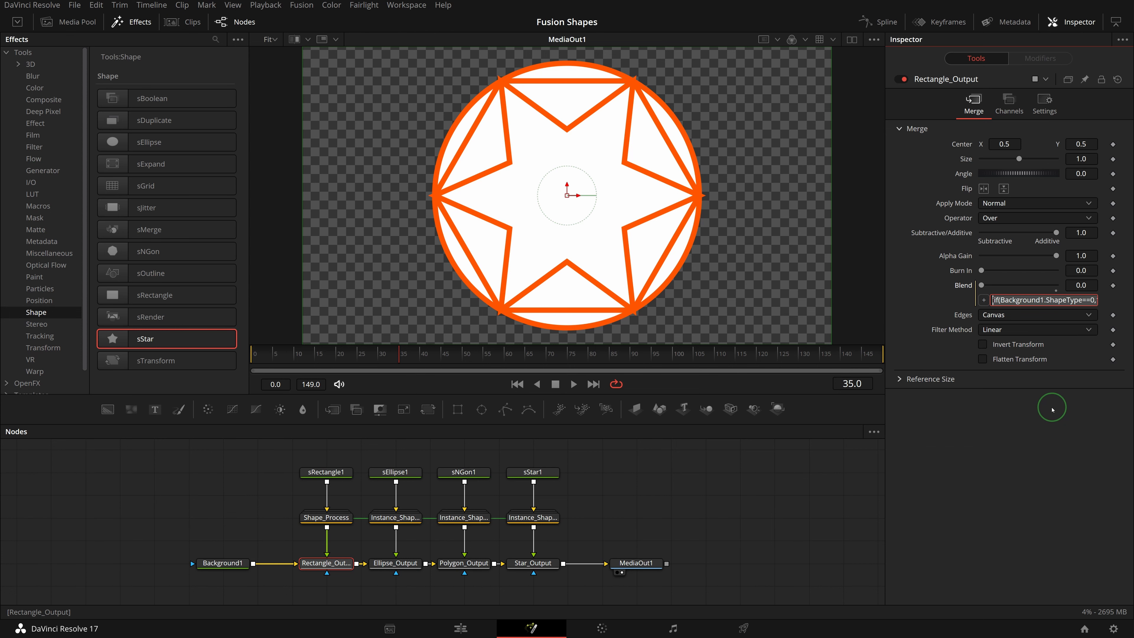
left_click(1051, 408)
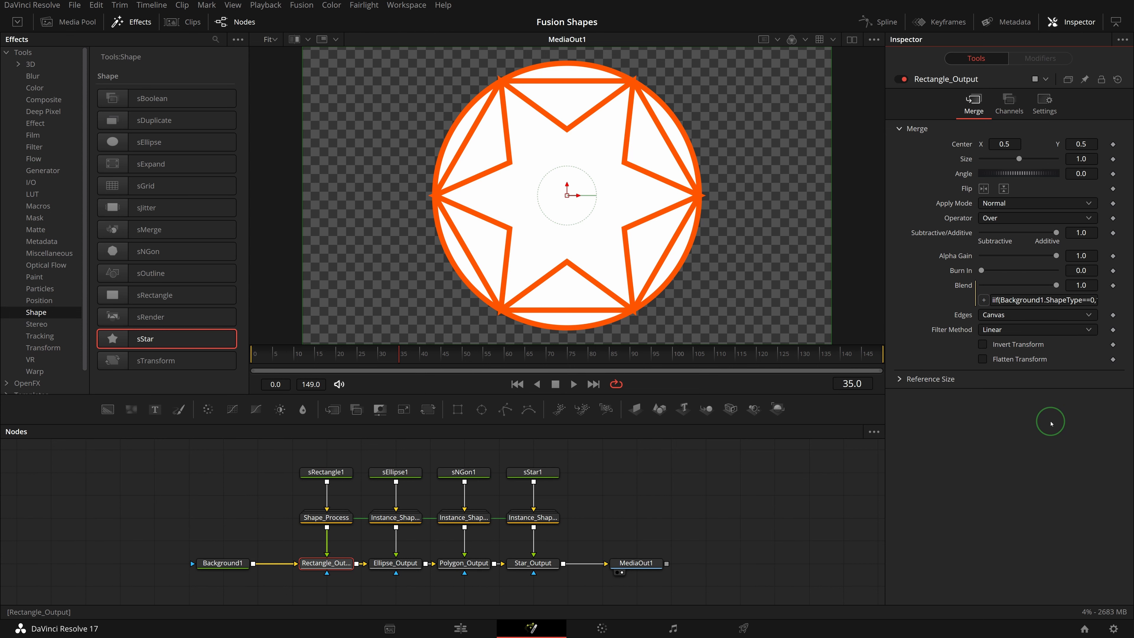
Give Ellipse_Output's Blend the expression iif(Background1.ShapeType==1,1,0)
left_click(403, 564)
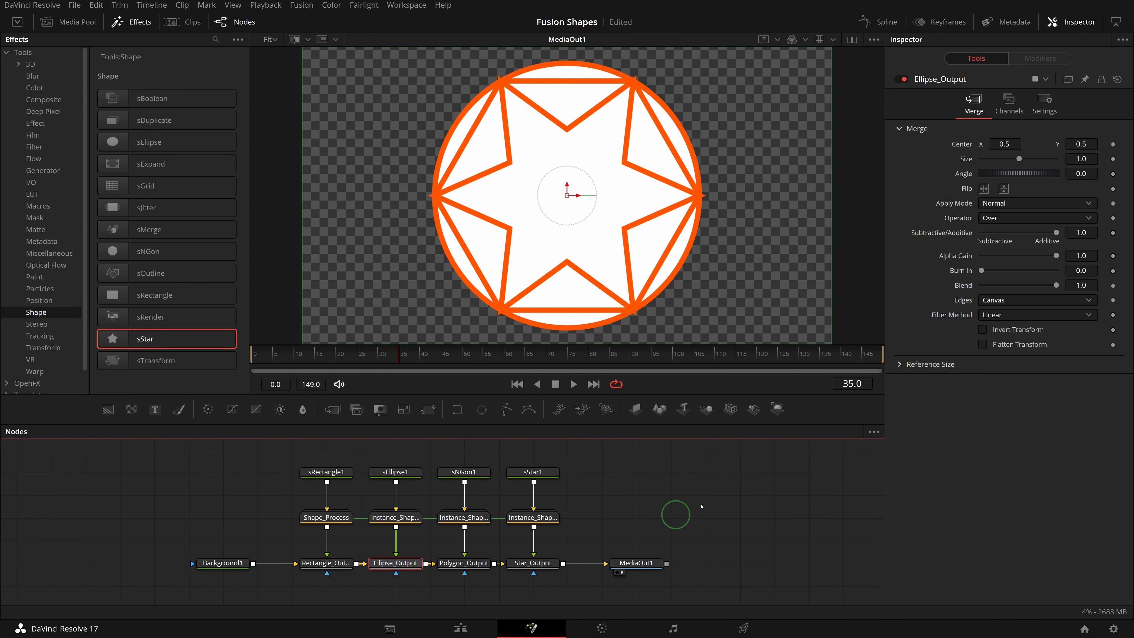
left_click(1089, 285)
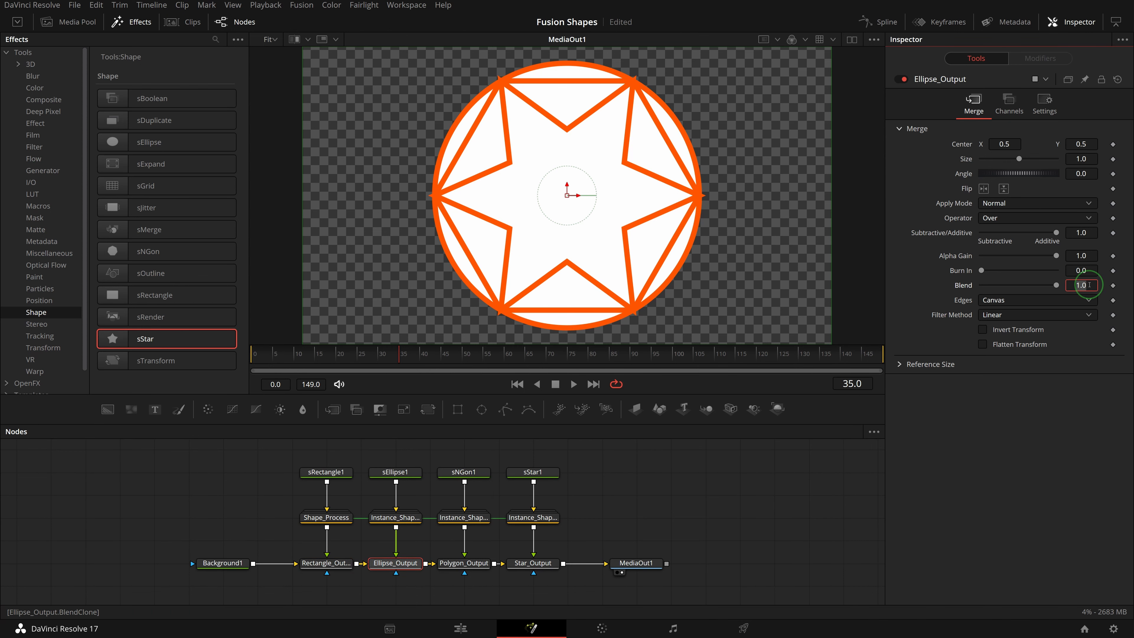
key("Return")
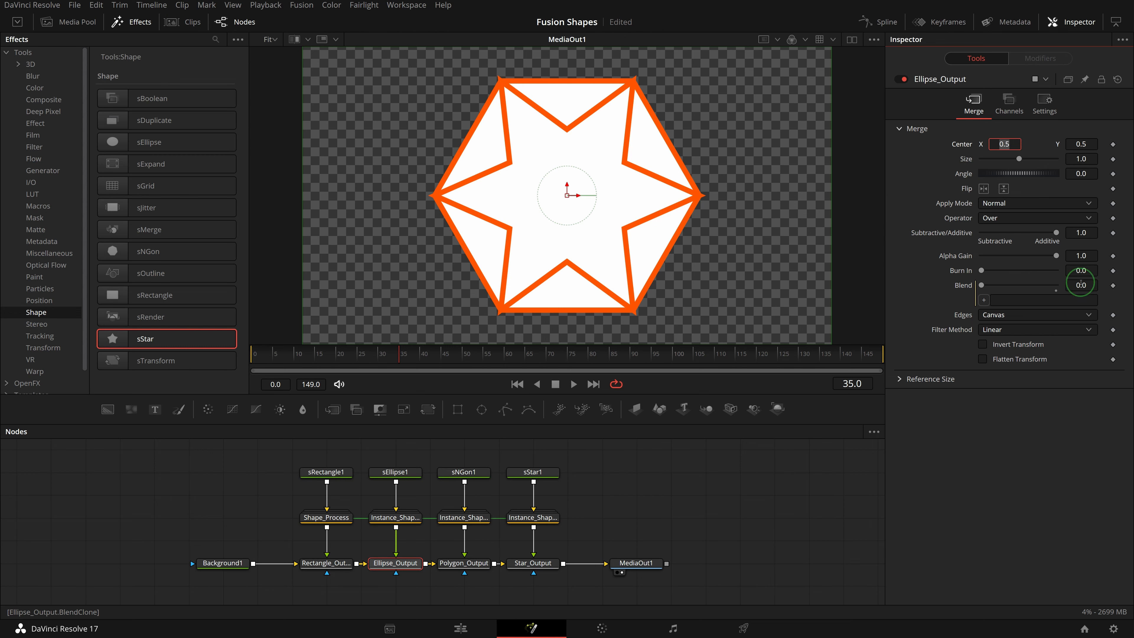
left_click(1045, 300)
key("ctrl+v")
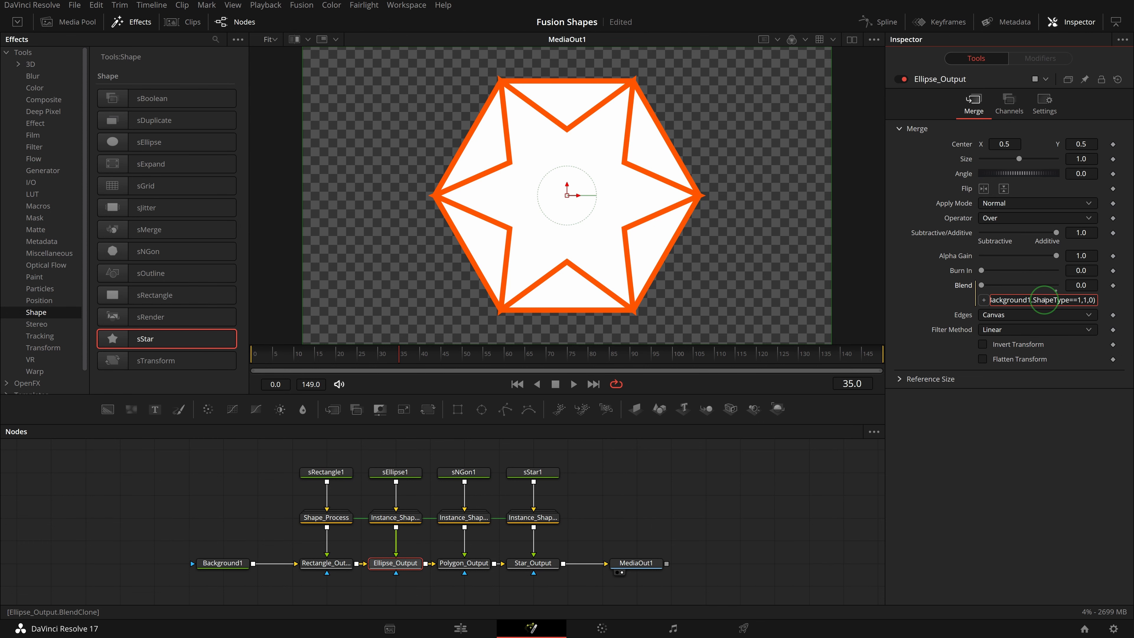
Give Polygon_Output's Blend an iif expression that returns 1 when Background1.ShapeType selects Polygon and 0 otherwise
left_click(464, 562)
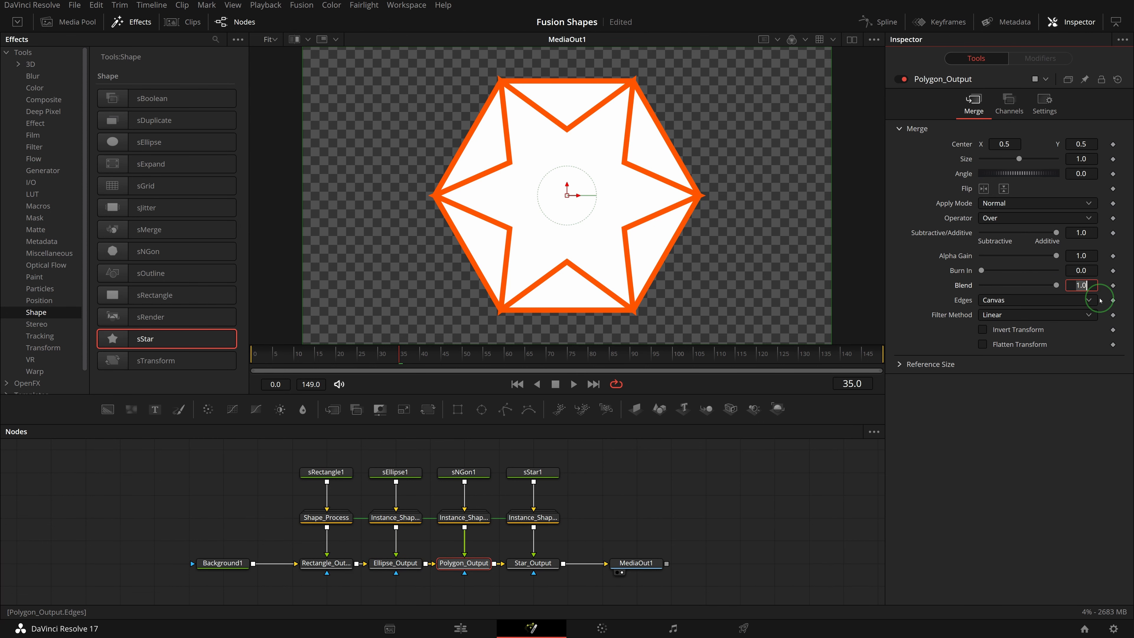
left_click(1065, 300)
key("ctrl+v")
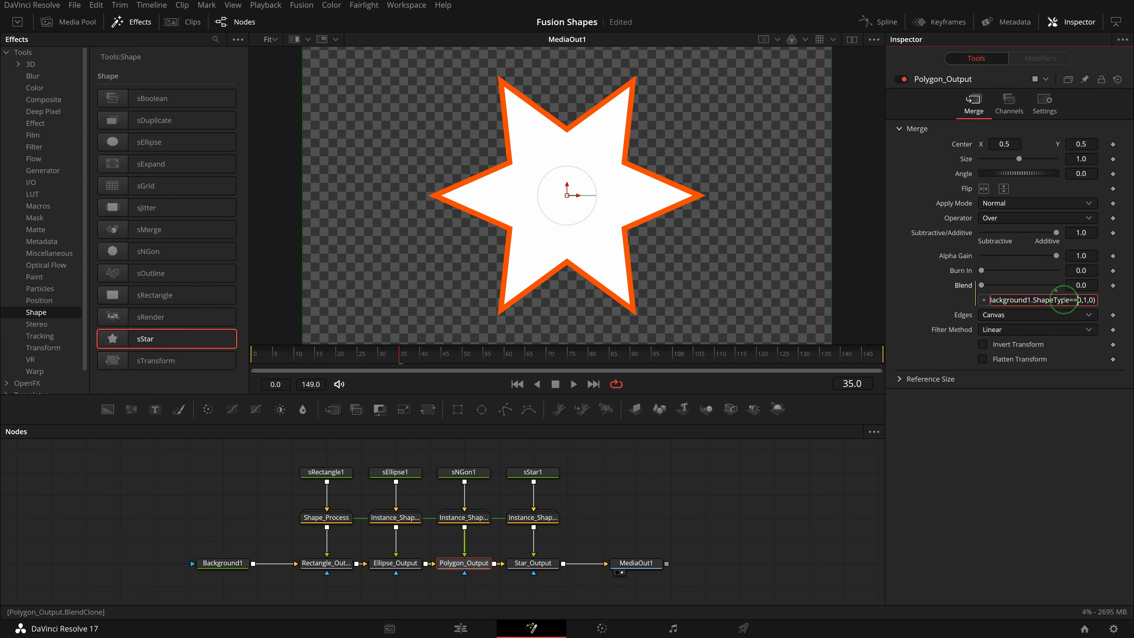
Give Star_Output's Blend the expression iif(Background1.ShapeType==3,1,0)
left_click(533, 563)
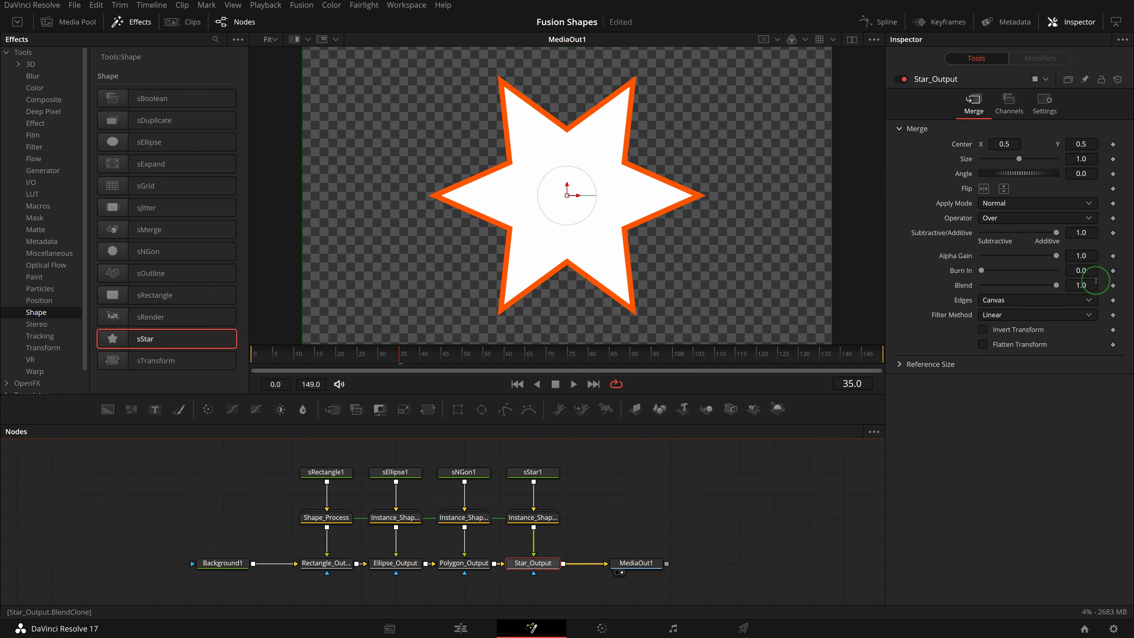
left_click(1024, 300)
key("ctrl+v")
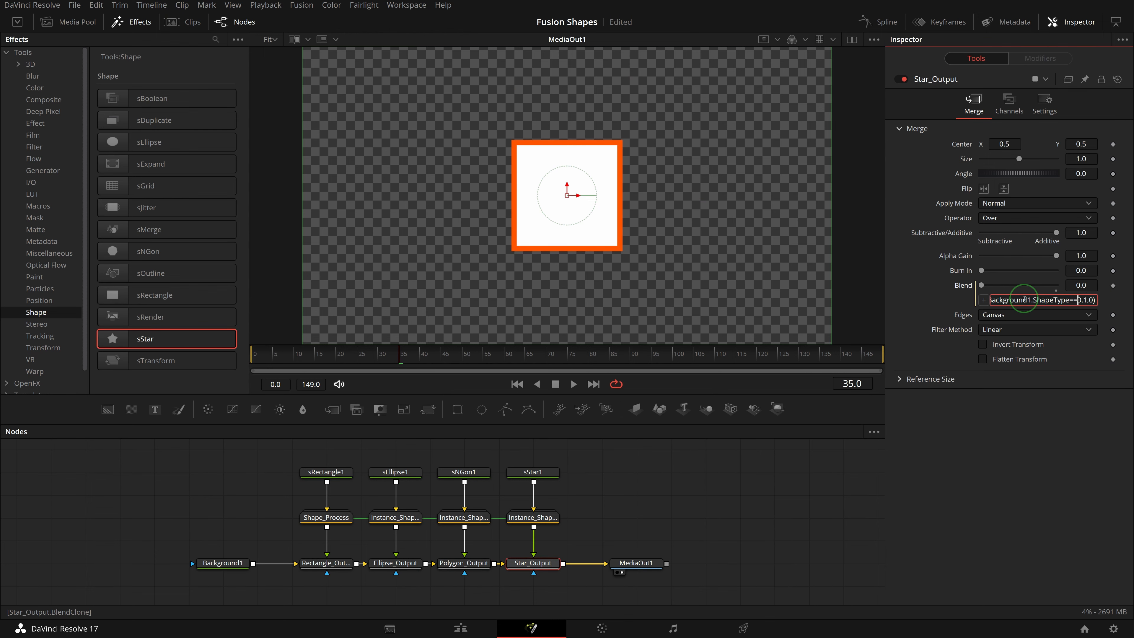
key("Return")
left_click(622, 541)
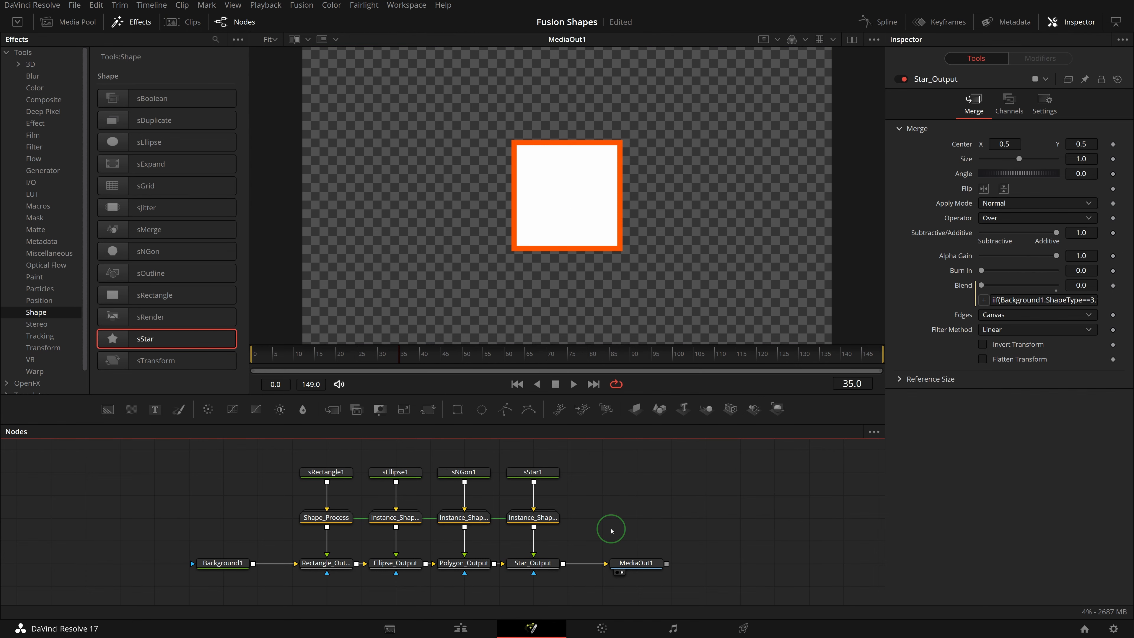
Test Background1's Shape Type control by switching through Ellipse, Polygon, Star and Rectangle, ending on Polygon
left_click(223, 563)
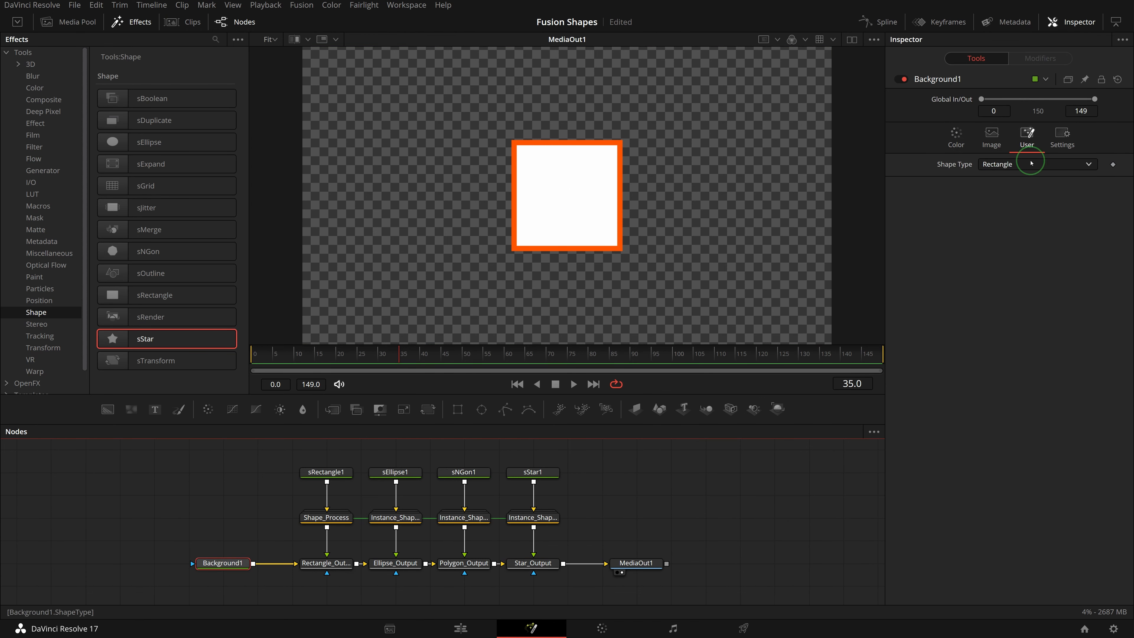
left_click(1031, 163)
left_click(992, 191)
left_click(993, 164)
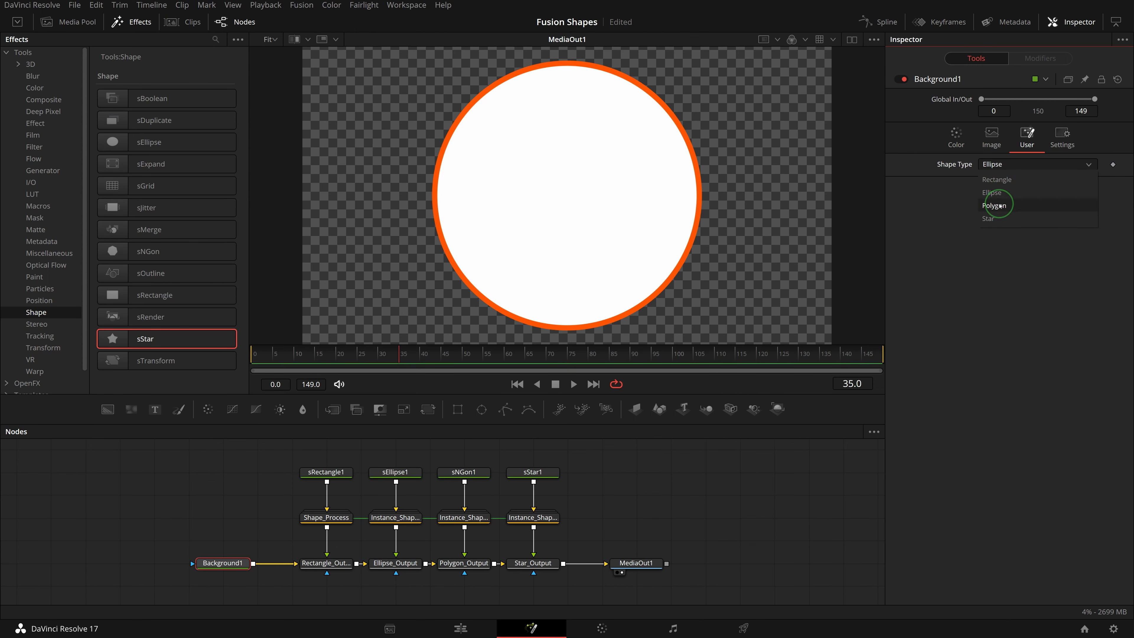
left_click(1000, 206)
left_click(995, 164)
left_click(989, 219)
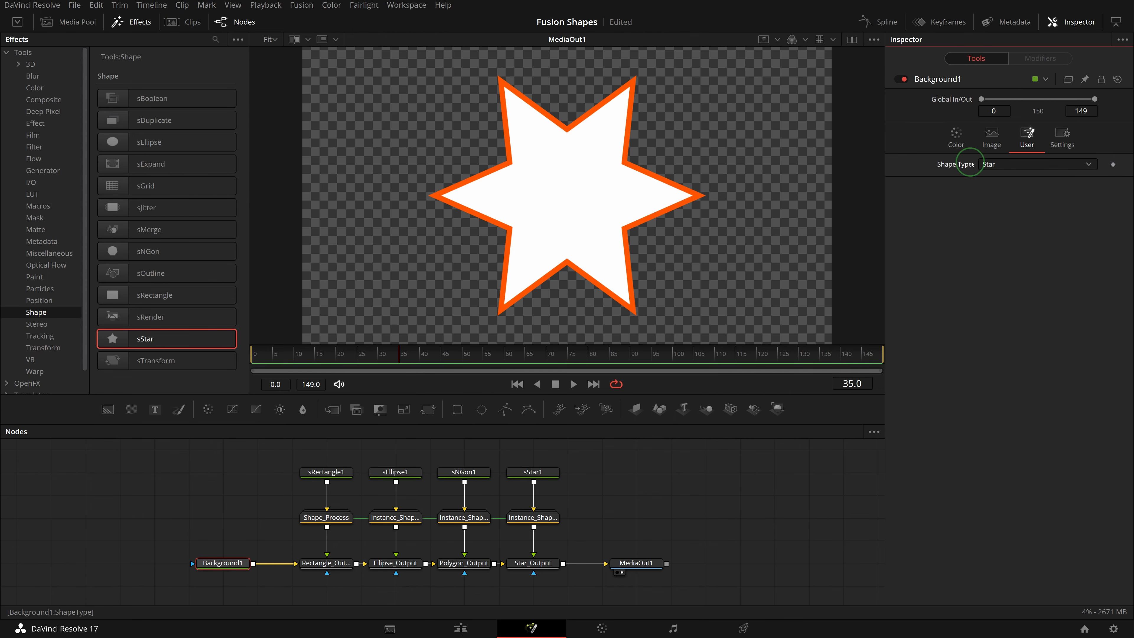
left_click(984, 165)
left_click(1004, 207)
left_click(1009, 166)
left_click(999, 179)
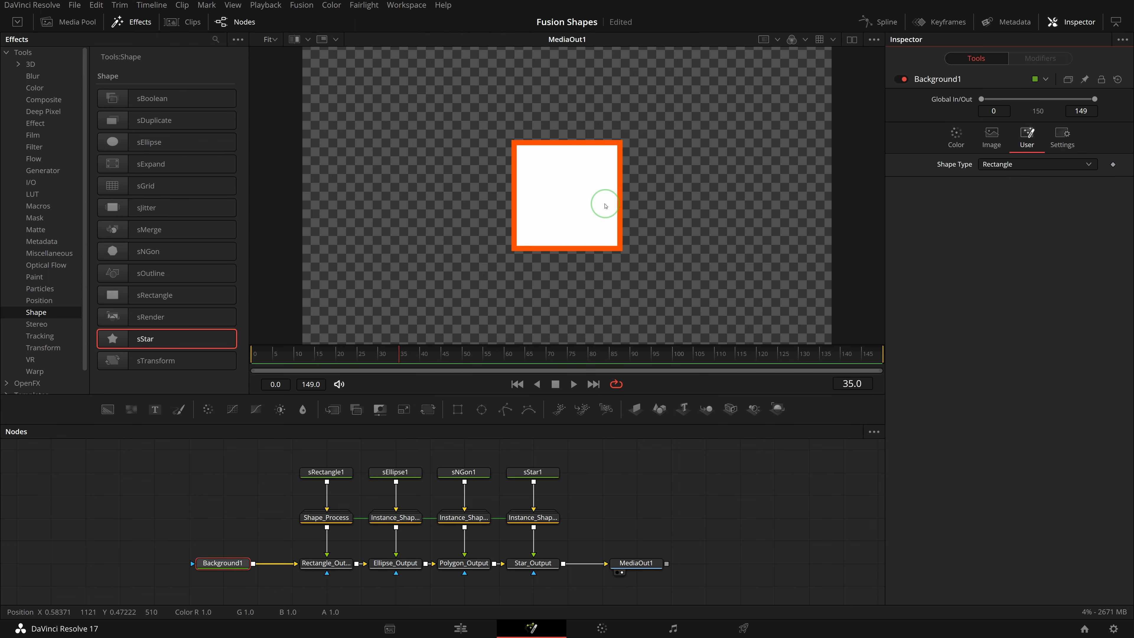
left_click(1013, 165)
left_click(997, 193)
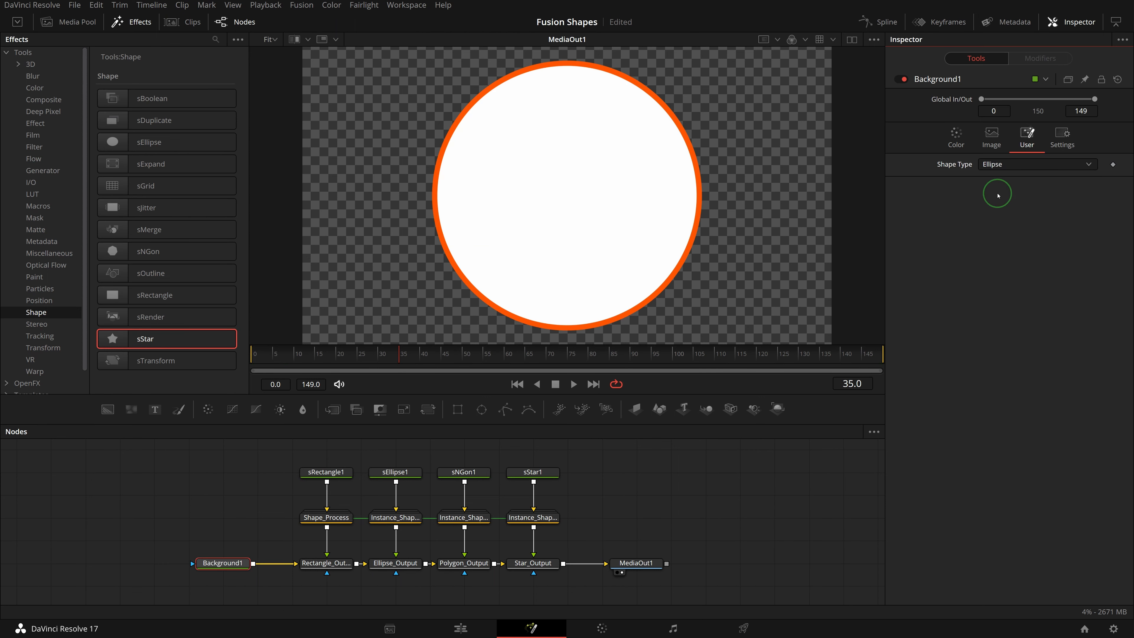
left_click(995, 166)
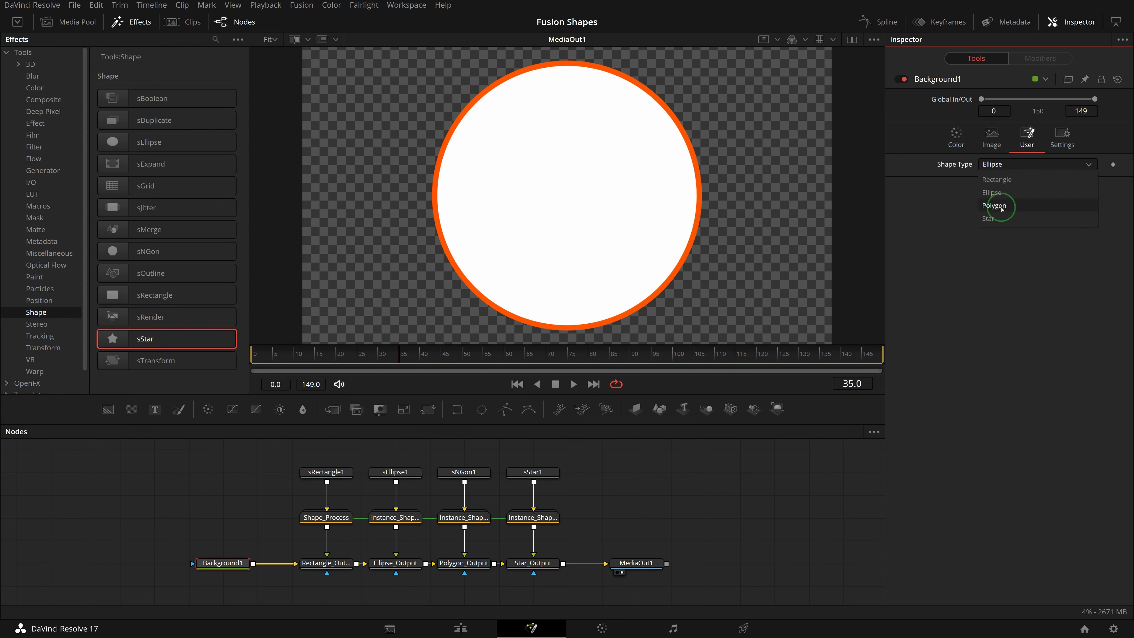
left_click(1001, 206)
Compare the offset, width, height and angle controls of sRectangle1, sEllipse1, sNGon1 and sStar1
left_click(321, 474)
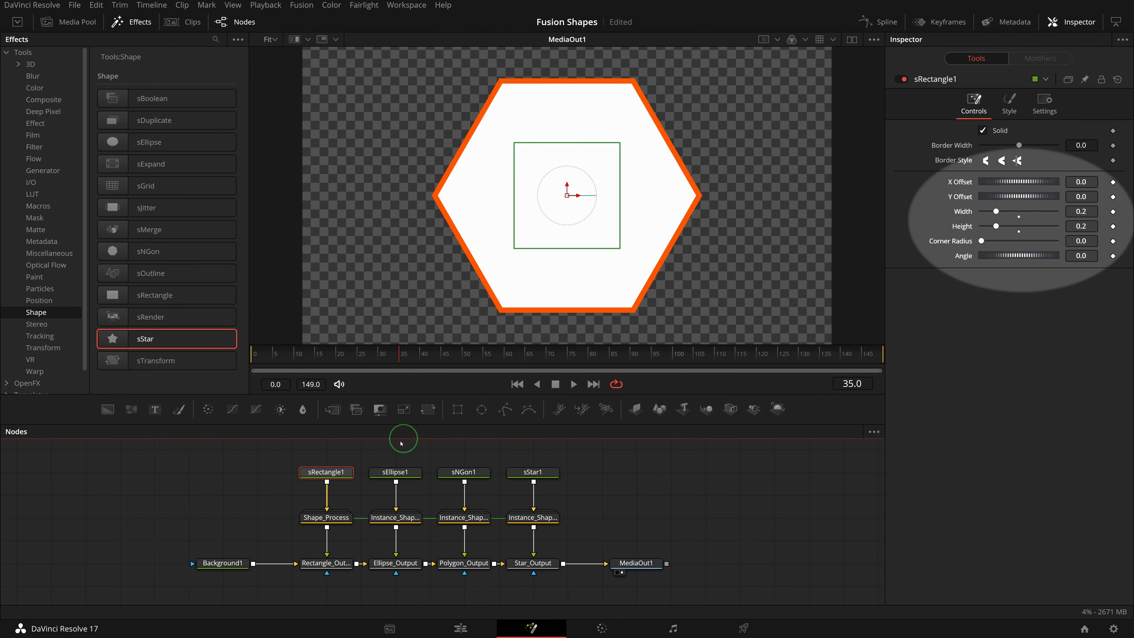
left_click(395, 472)
left_click(469, 472)
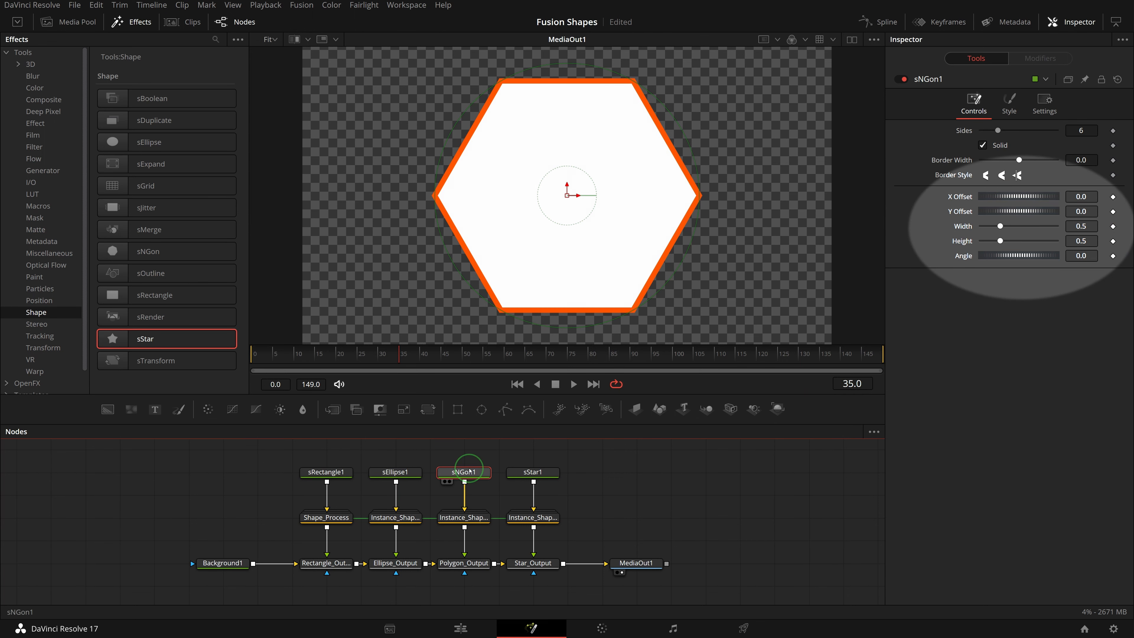
left_click(532, 471)
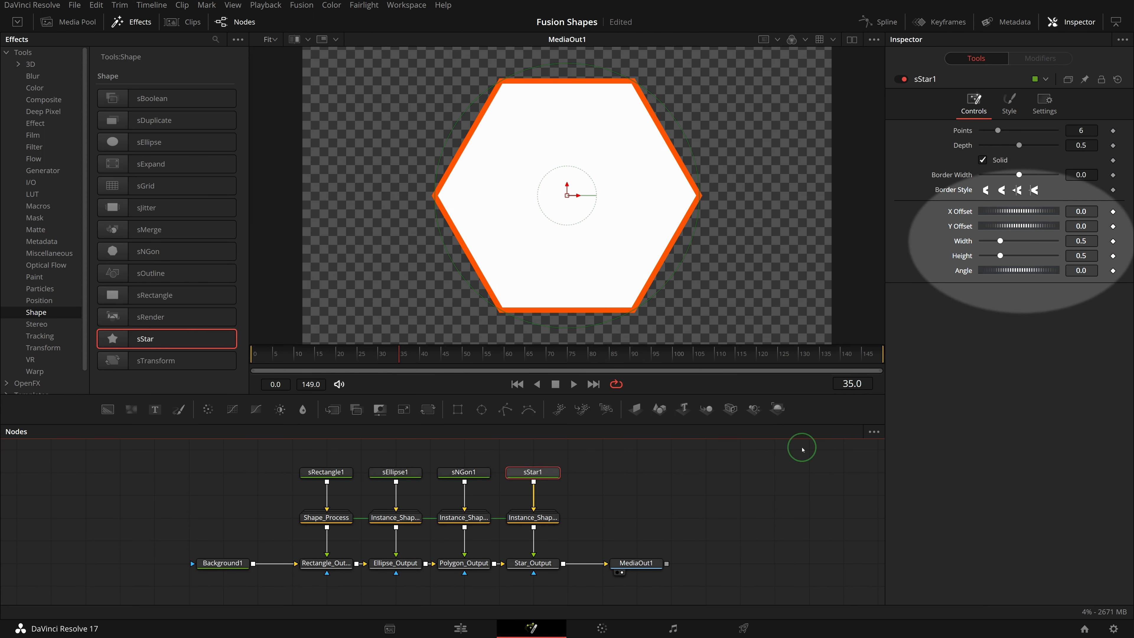
left_click(635, 528)
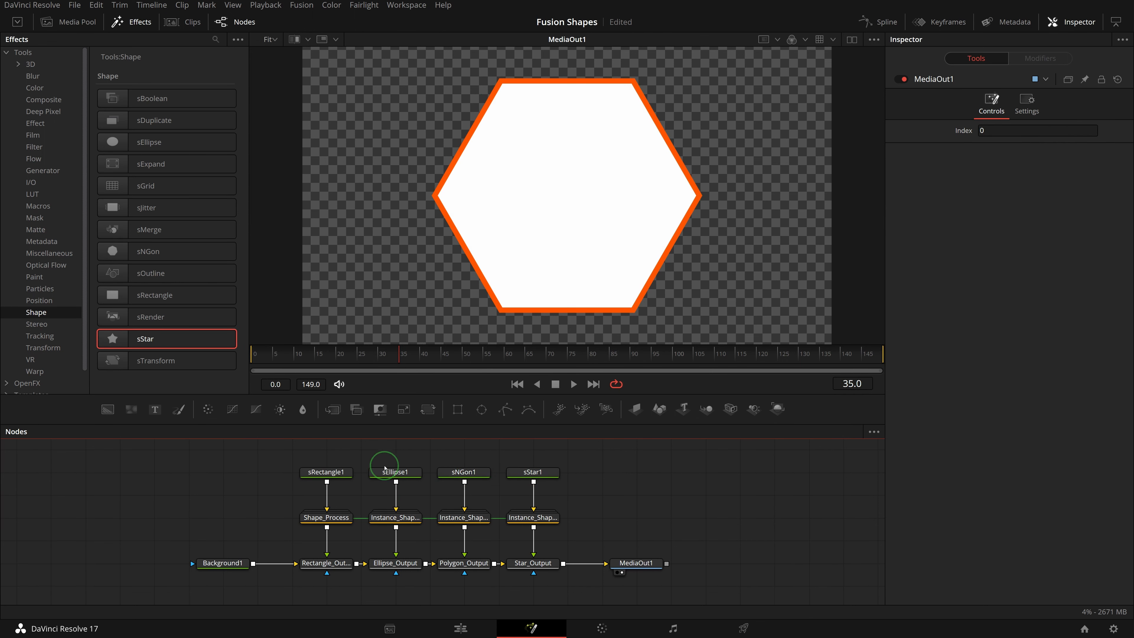
With all four shape nodes selected, add empty expressions to sEllipse1's X Offset, Y Offset, Width, Height and Angle
left_click_drag(289, 451, 591, 498)
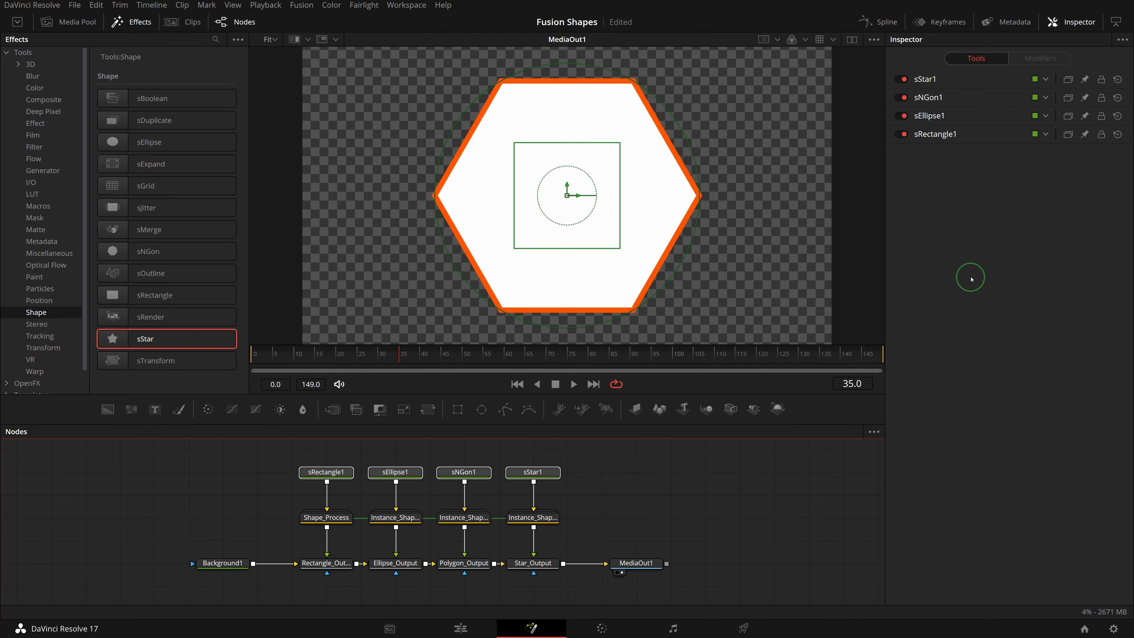
left_click(930, 117)
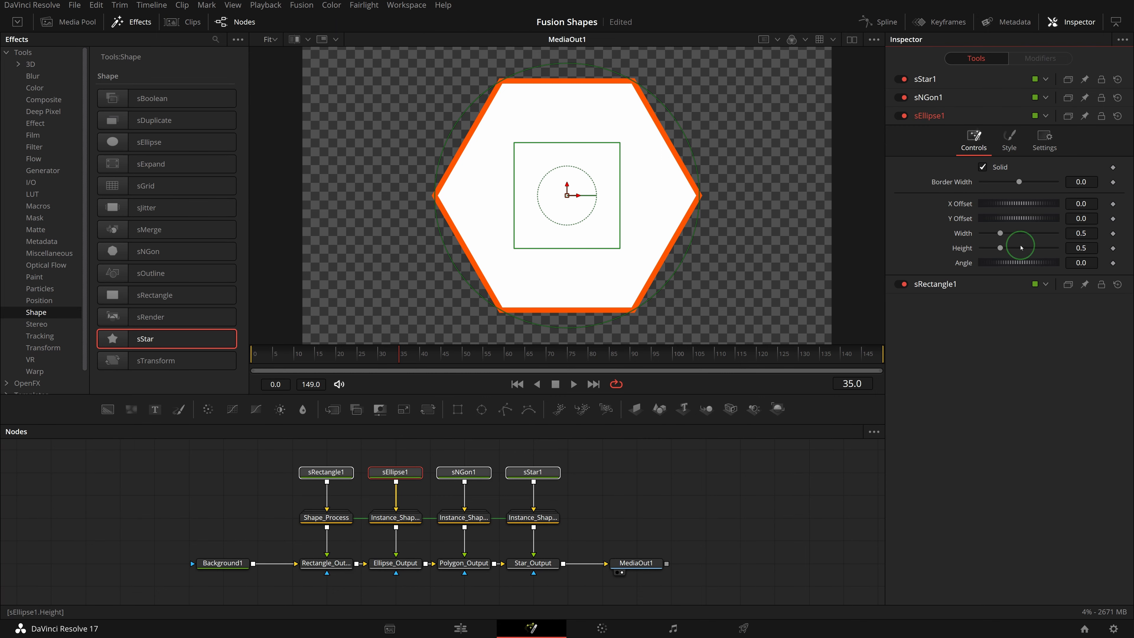
type("=")
key("Tab")
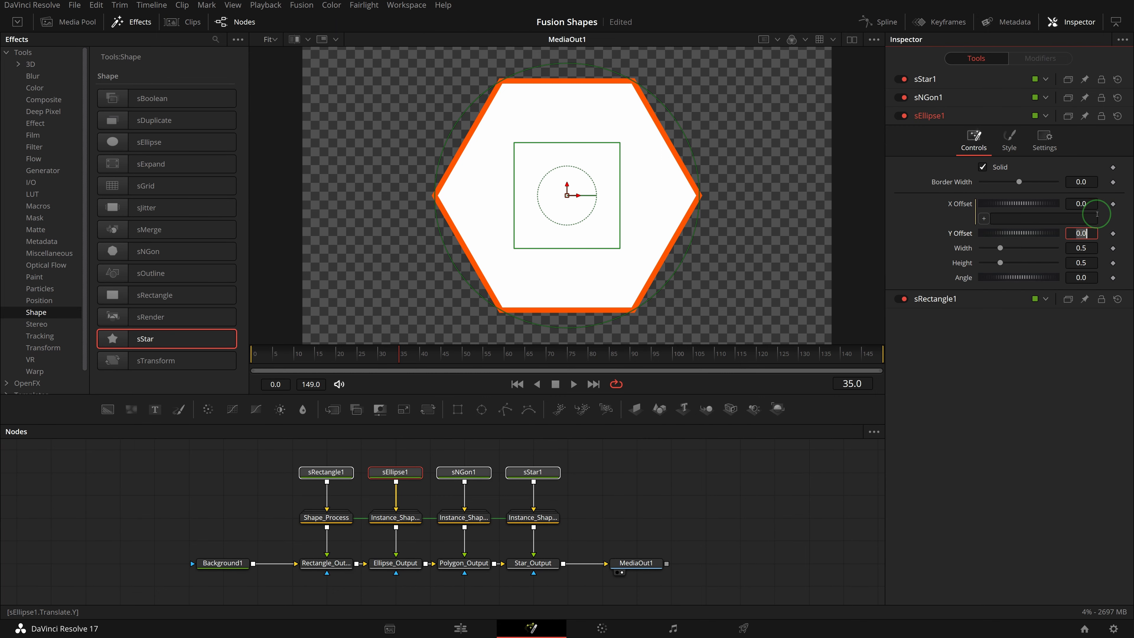
type("=")
key("Tab")
type("=")
key("Tab")
type("=")
key("Tab")
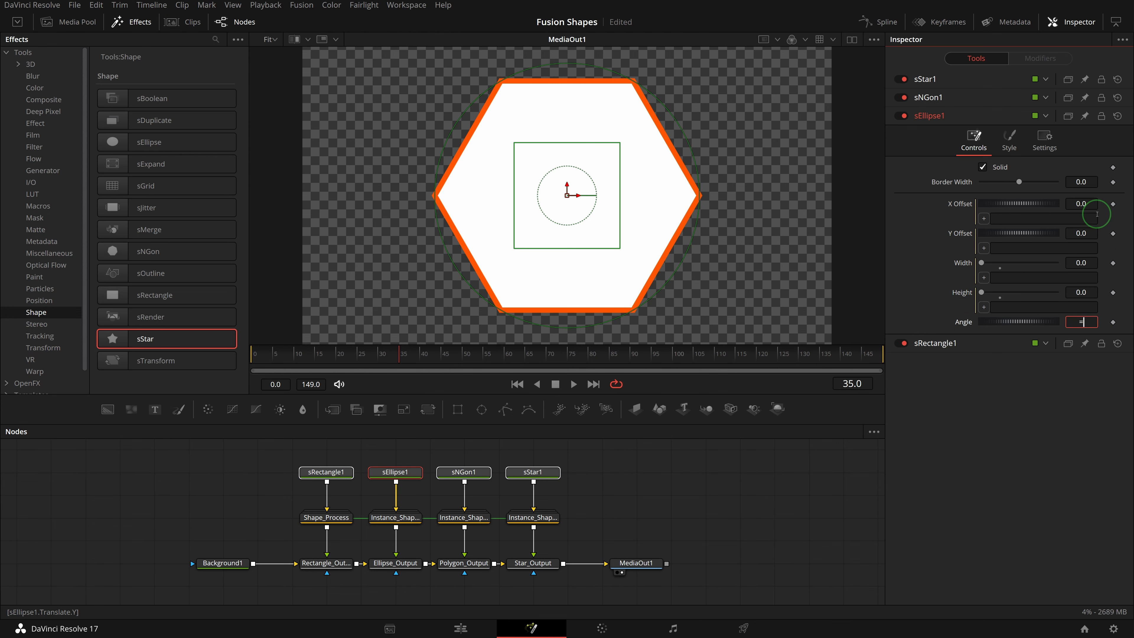
type("=")
key("Tab")
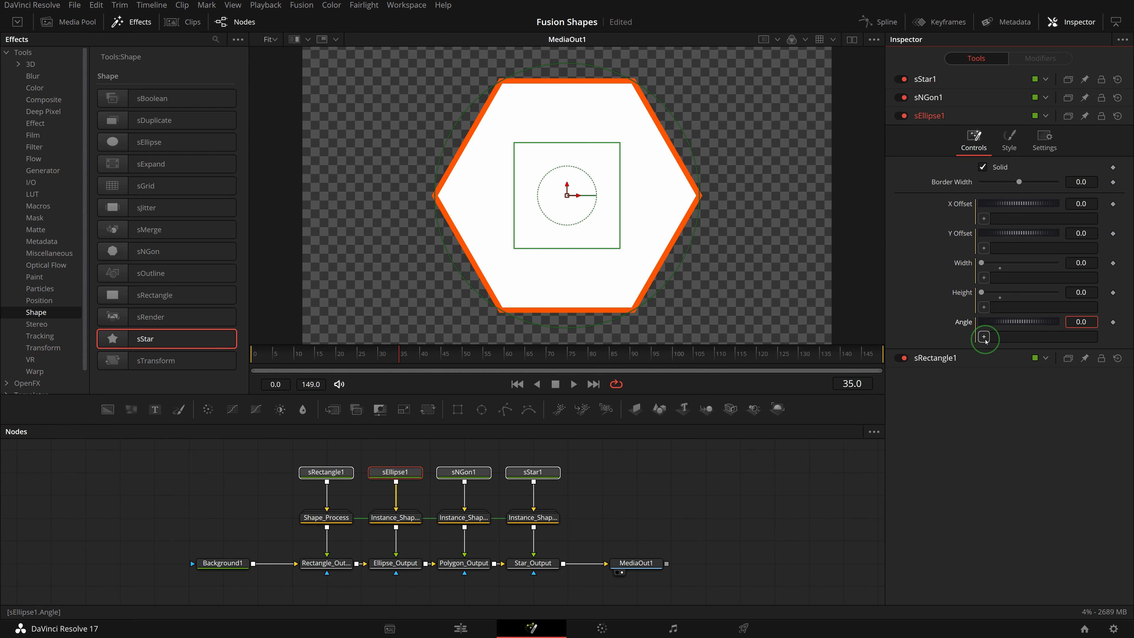
Link sEllipse1's Angle, Height, Width, Y Offset and X Offset expressions to the matching parameters of sRectangle1
left_click_drag(985, 338, 999, 532)
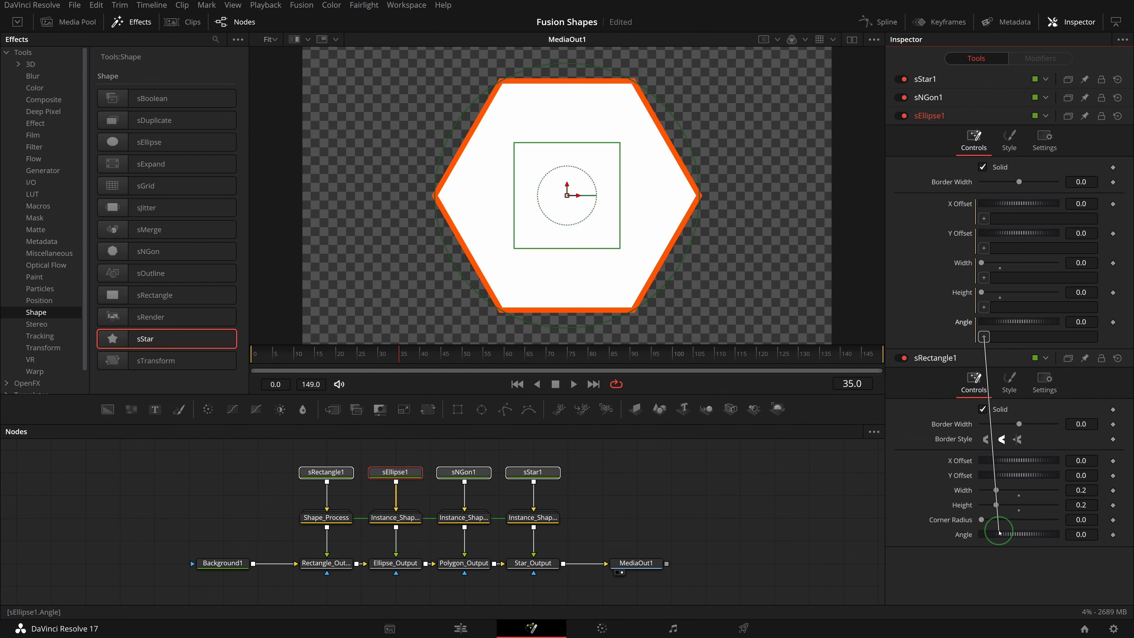
left_click_drag(998, 532, 999, 532)
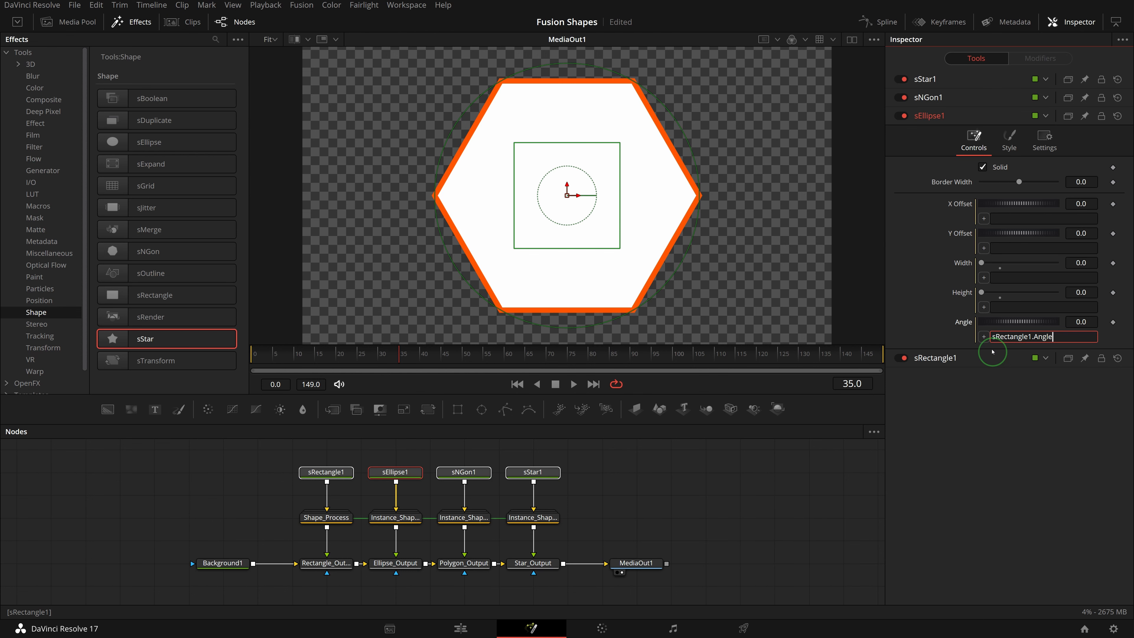
left_click_drag(983, 307, 979, 503)
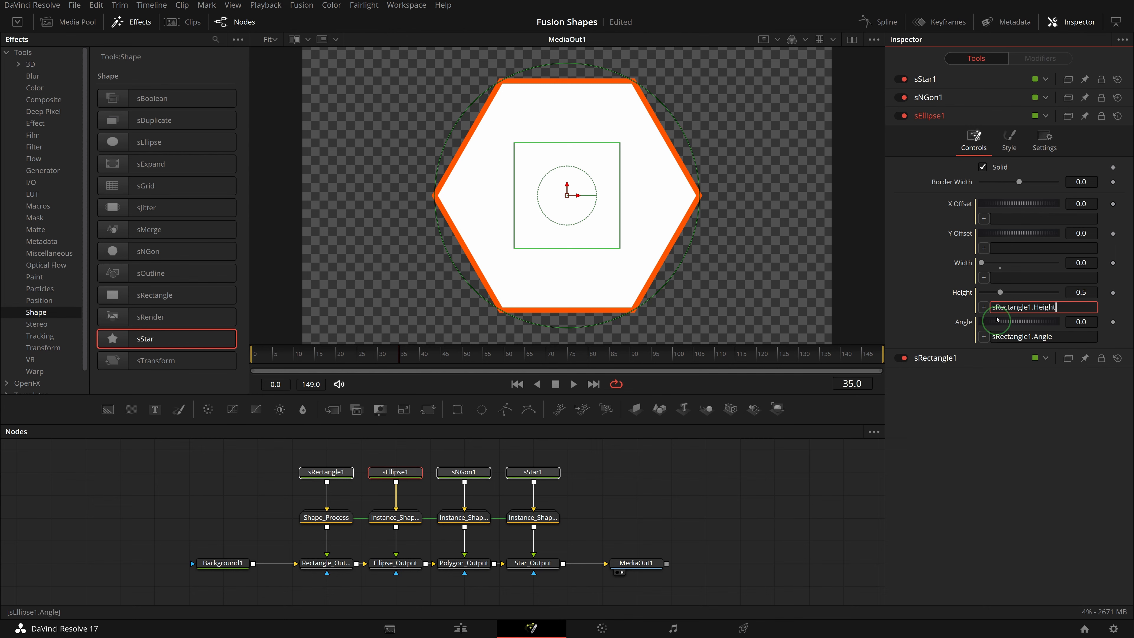
left_click_drag(984, 277, 978, 490)
left_click_drag(983, 247, 975, 475)
left_click_drag(983, 218, 977, 476)
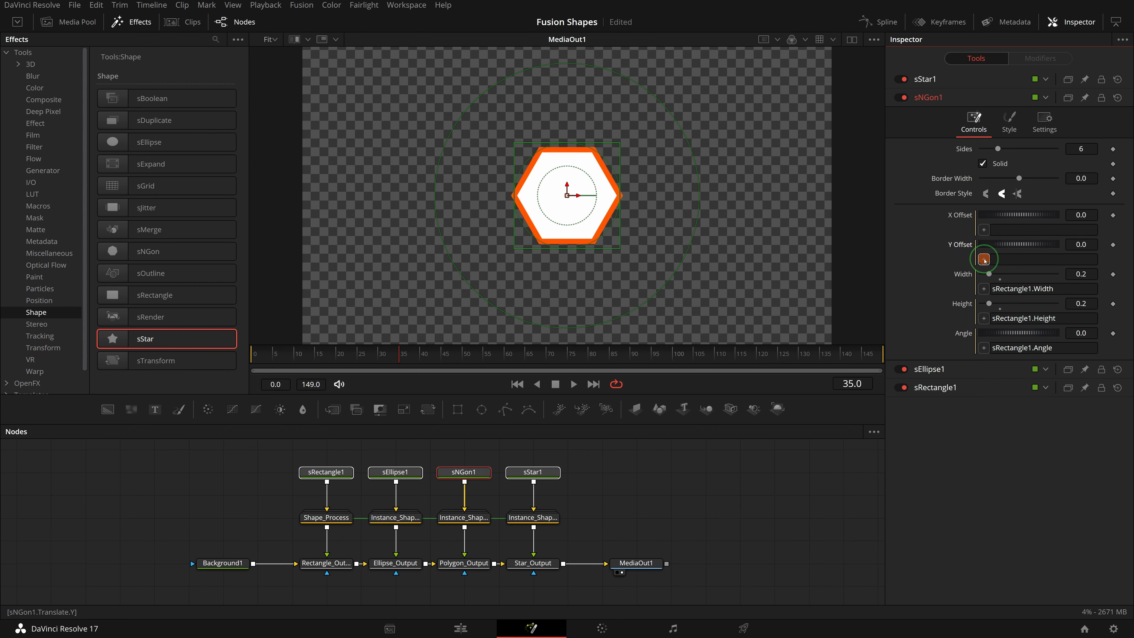
Link the X and Y Offset expressions of both sNGon1 and sStar1 to sRectangle1's Translate.X and Translate.Y
left_click_drag(983, 259, 946, 520)
left_click_drag(984, 229, 946, 504)
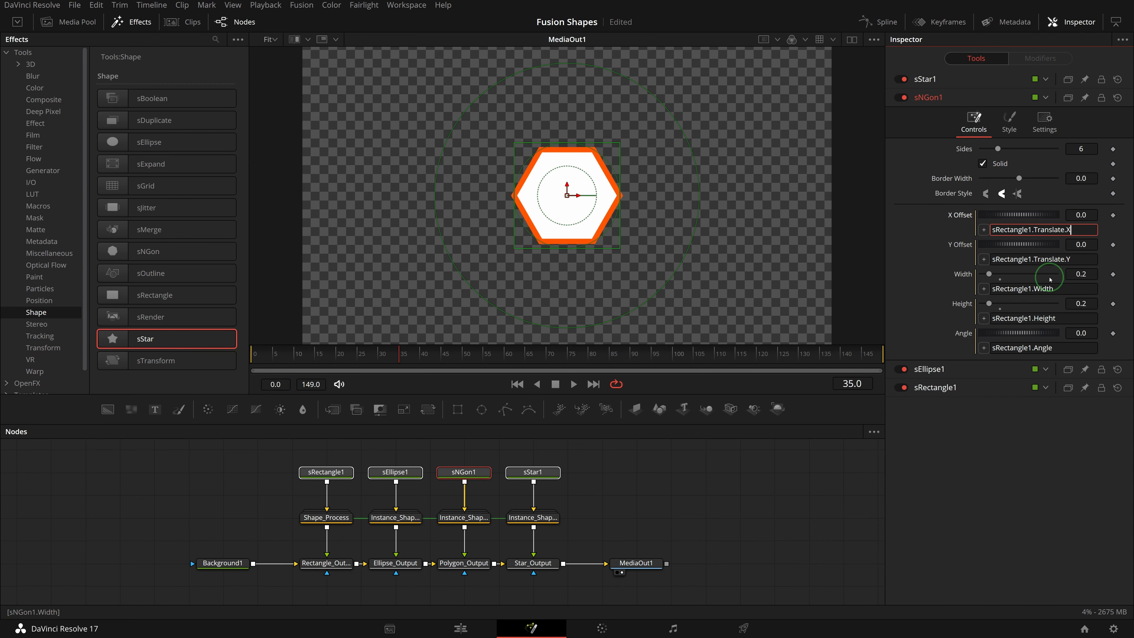
left_click_drag(983, 255, 955, 509)
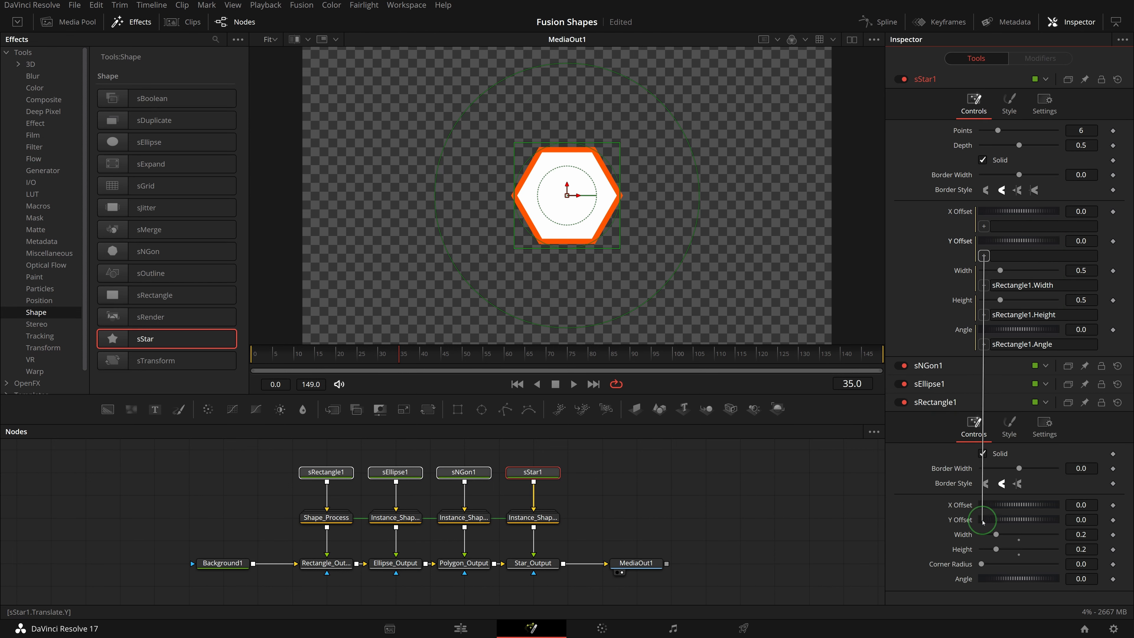
left_click_drag(984, 226, 985, 509)
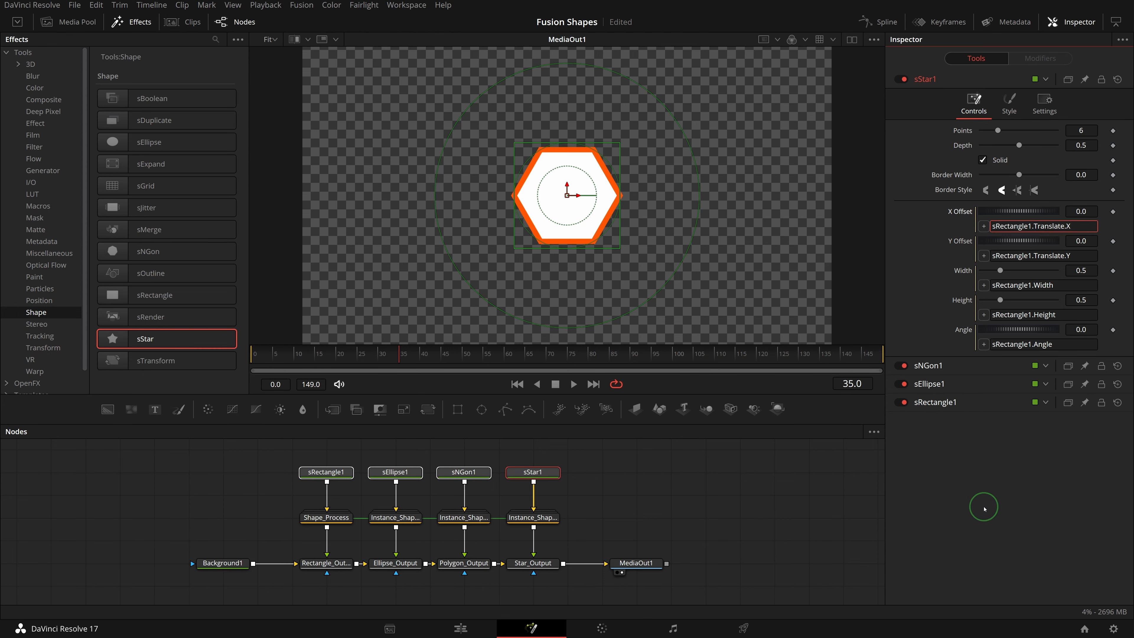
Set Background1's Shape Type to Star
left_click(222, 562)
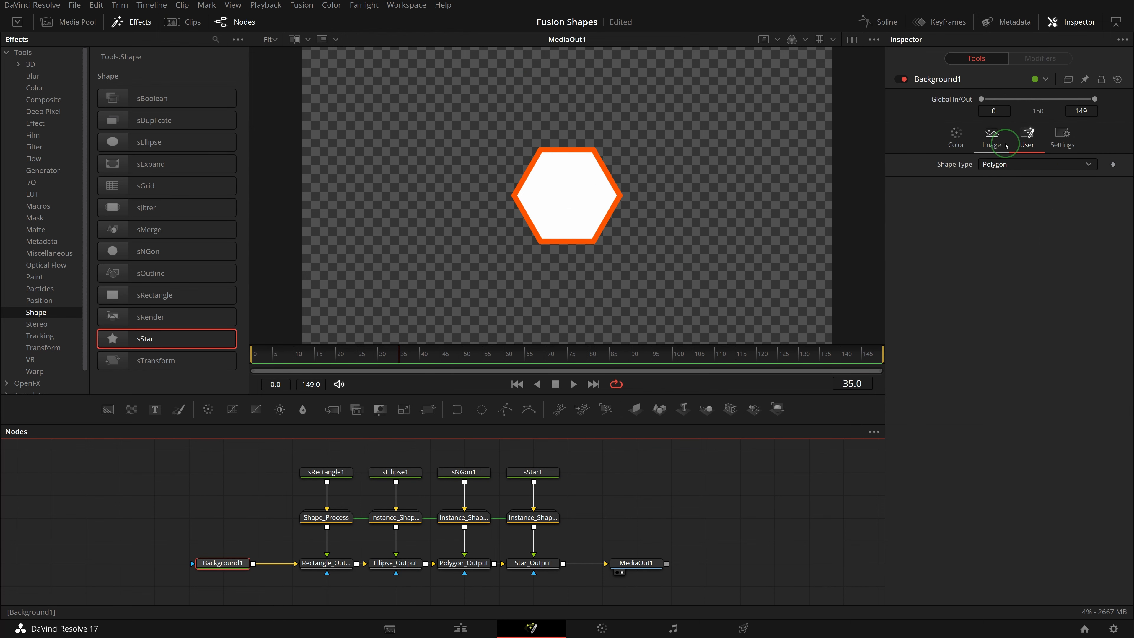
left_click(1006, 165)
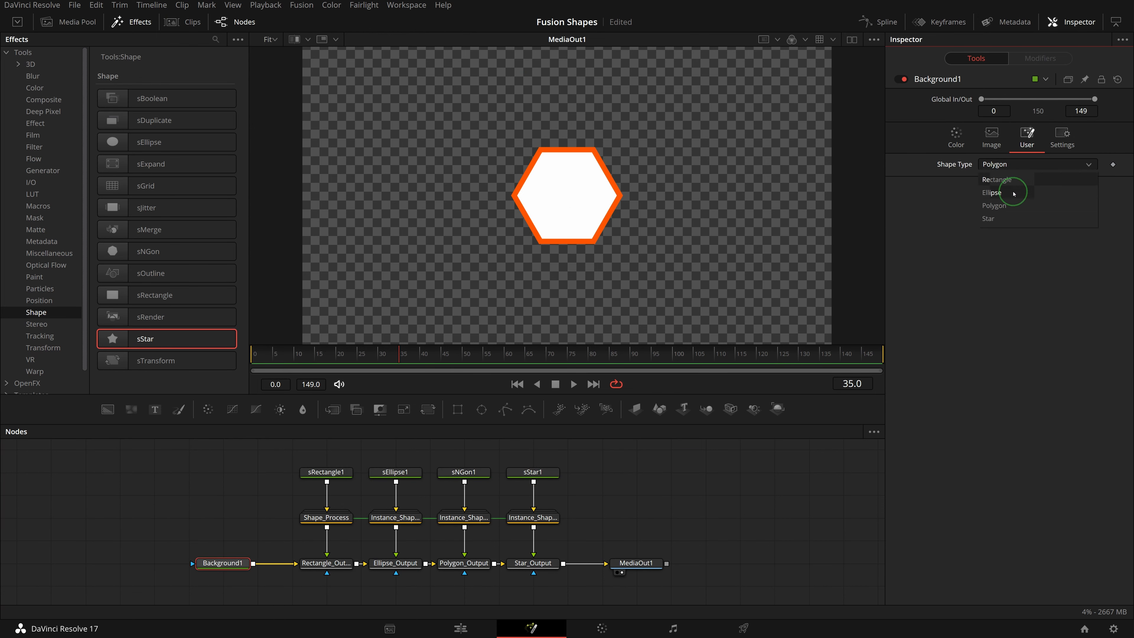
left_click(992, 218)
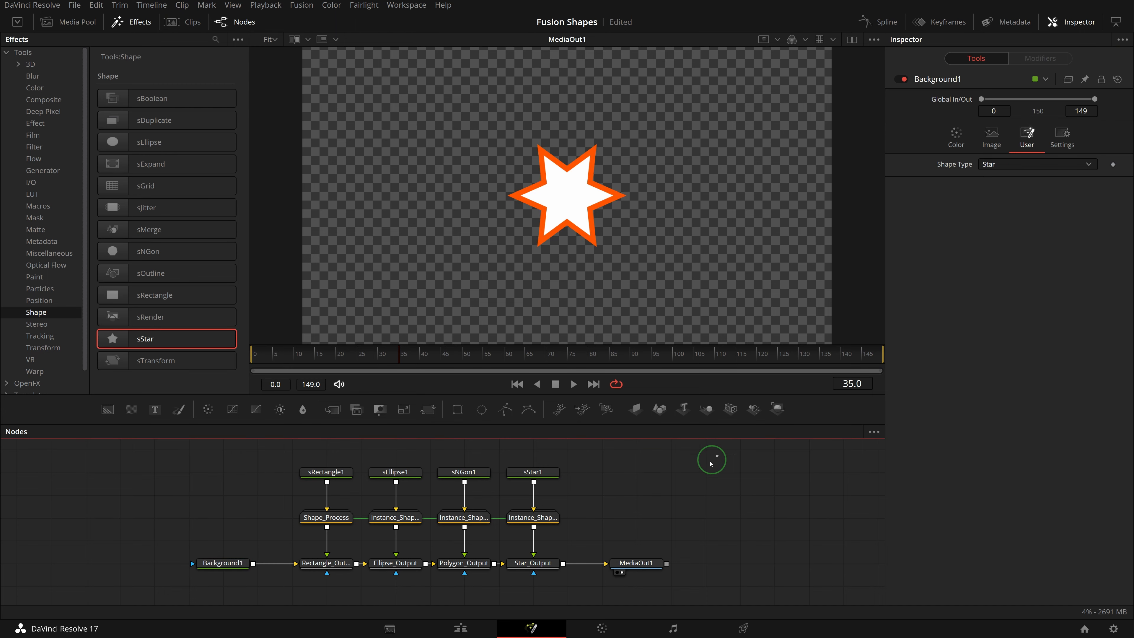
Test the size link by varying sRectangle1's Width, and return the Width to 0.2
left_click(344, 472)
left_click_drag(1080, 211, 626, 234)
double_click(958, 210)
double_click(1081, 211)
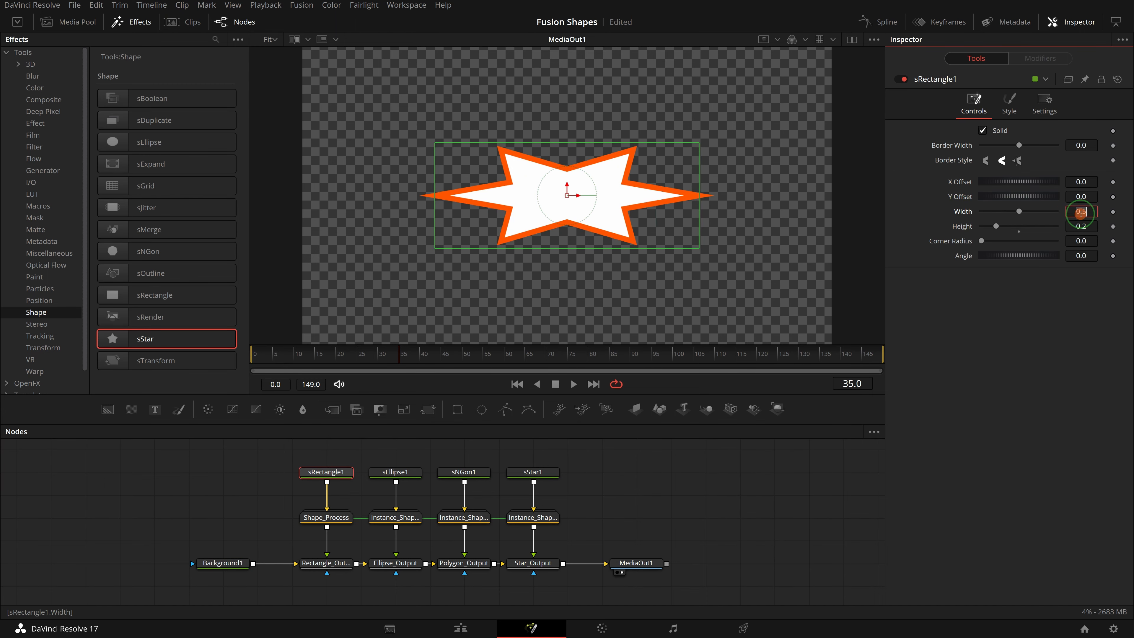
type("0.2")
key("Tab")
Test the position links by shifting sRectangle1's X and Y Offset, and reset both offsets to their defaults
mouse_move(1076, 184)
left_mouse_down()
mouse_move(1041, 191)
mouse_move(1096, 191)
mouse_move(1077, 193)
left_mouse_up()
double_click(962, 180)
double_click(960, 197)
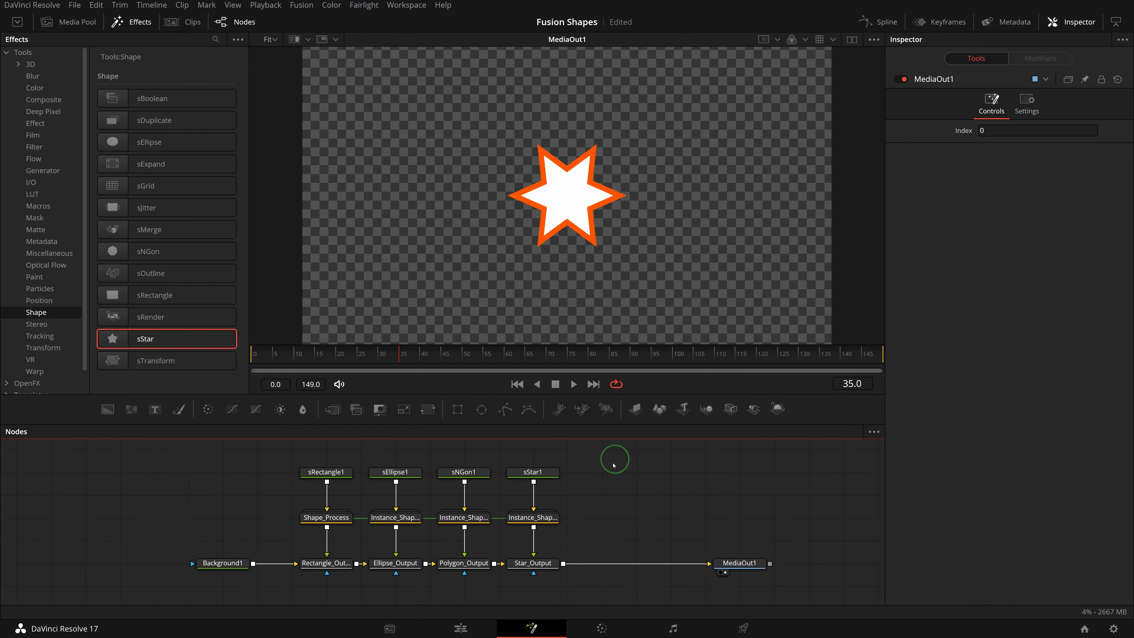
Add a Soft Glow node after Star_Output and set its Gain to 0
left_click(540, 565)
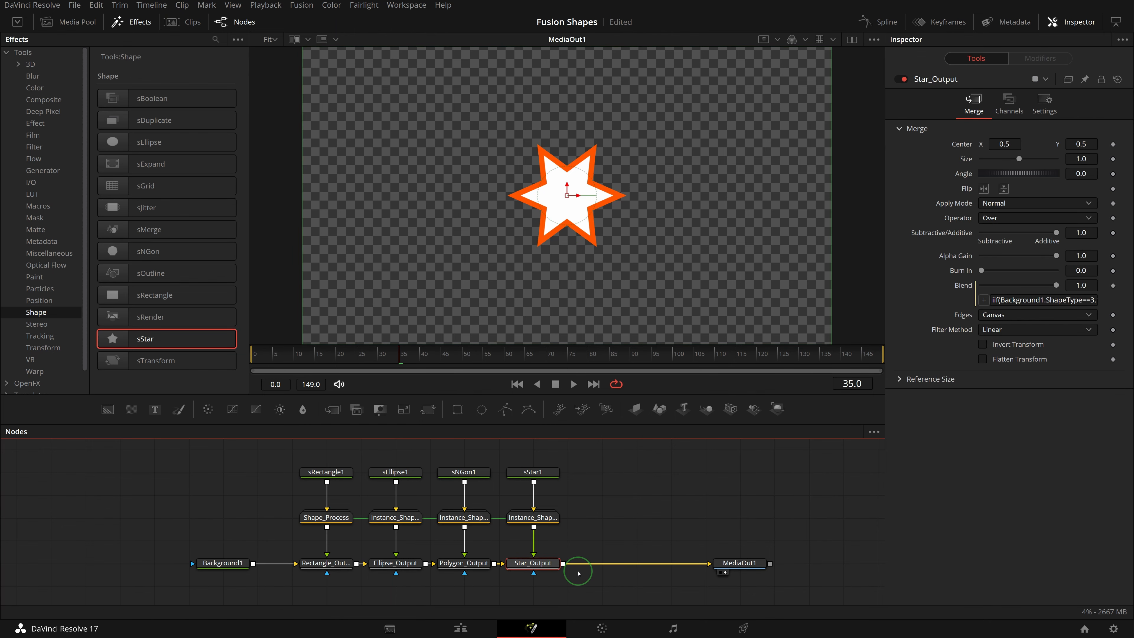
key("shift+space")
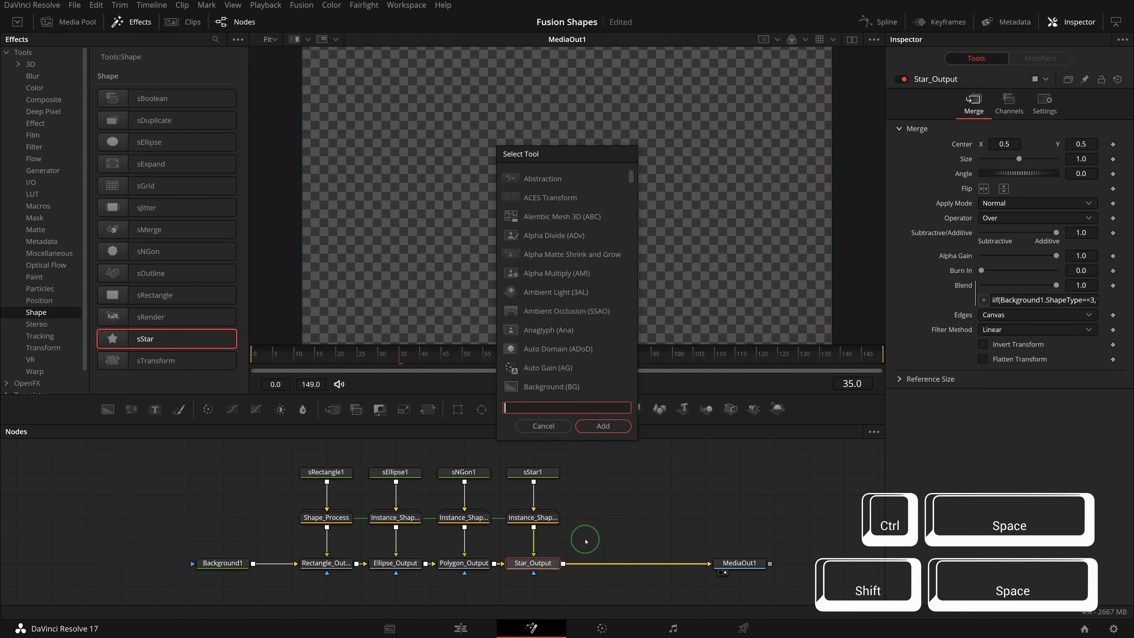
type("soft")
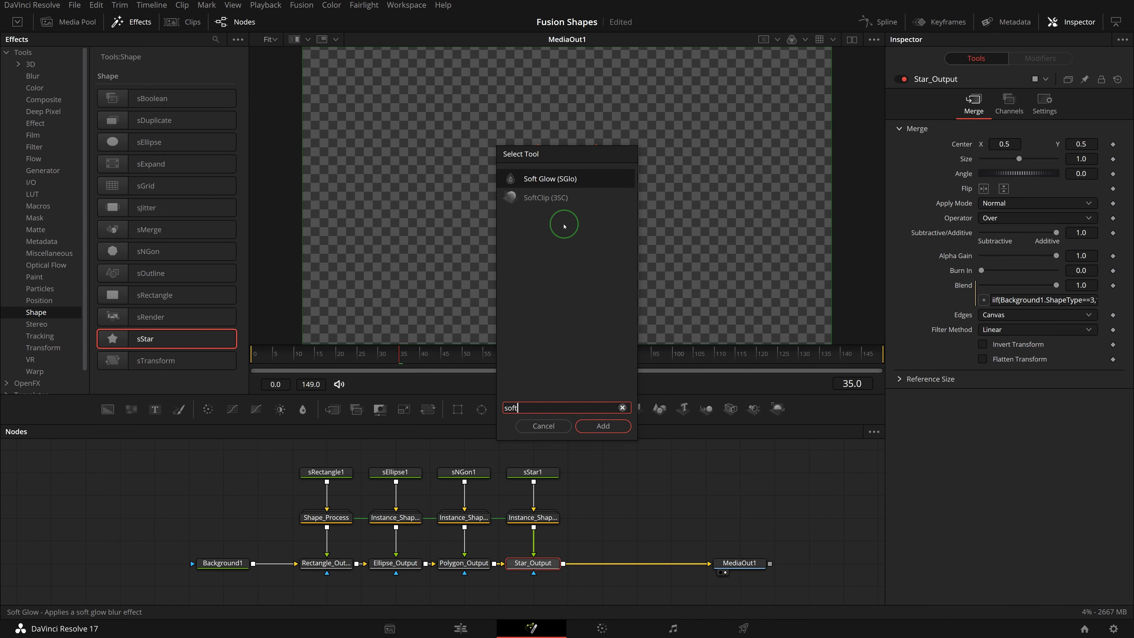
left_click(524, 185)
left_click(597, 426)
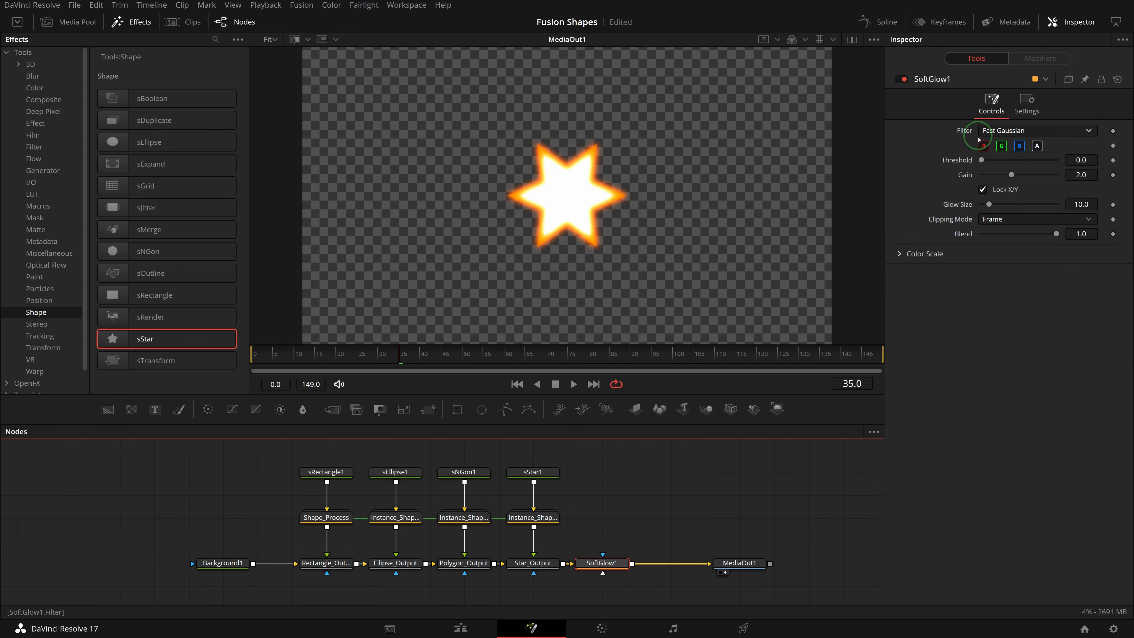
left_click_drag(1011, 175, 935, 182)
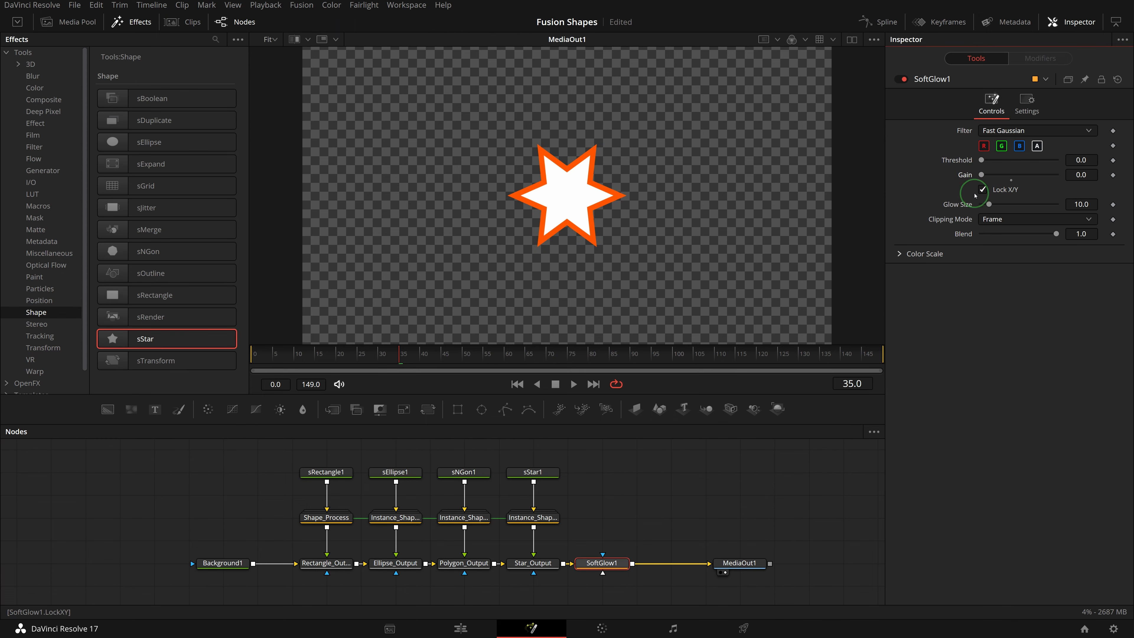
Create a macro from all nodes except MediaOut1 and name it Essential Shapes Tutorial
left_click(205, 487)
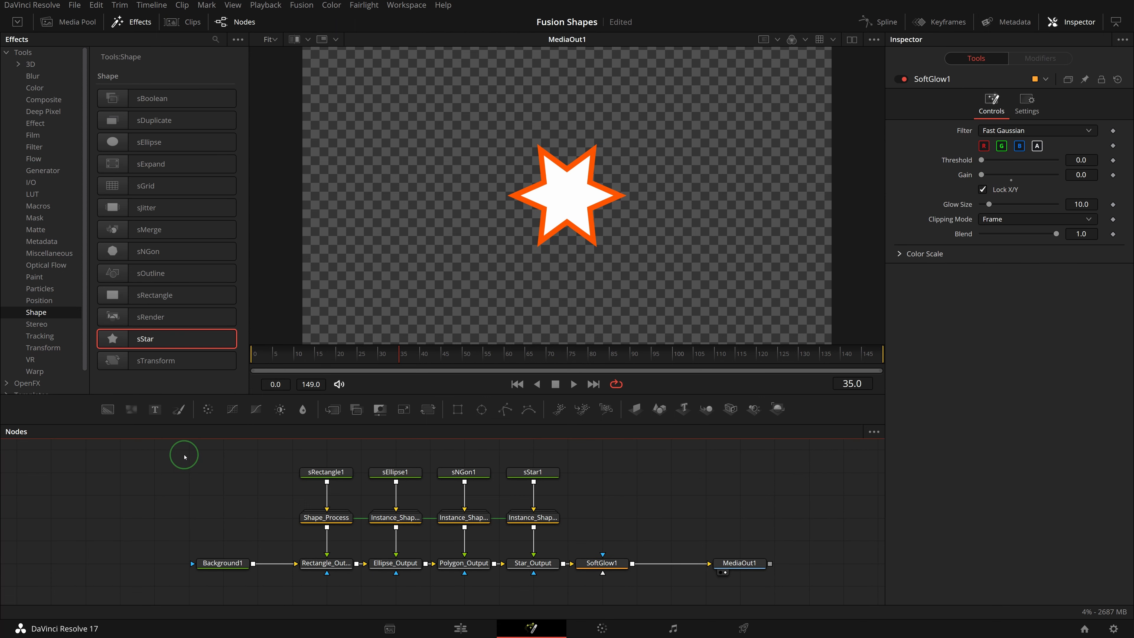
left_click_drag(184, 456, 667, 593)
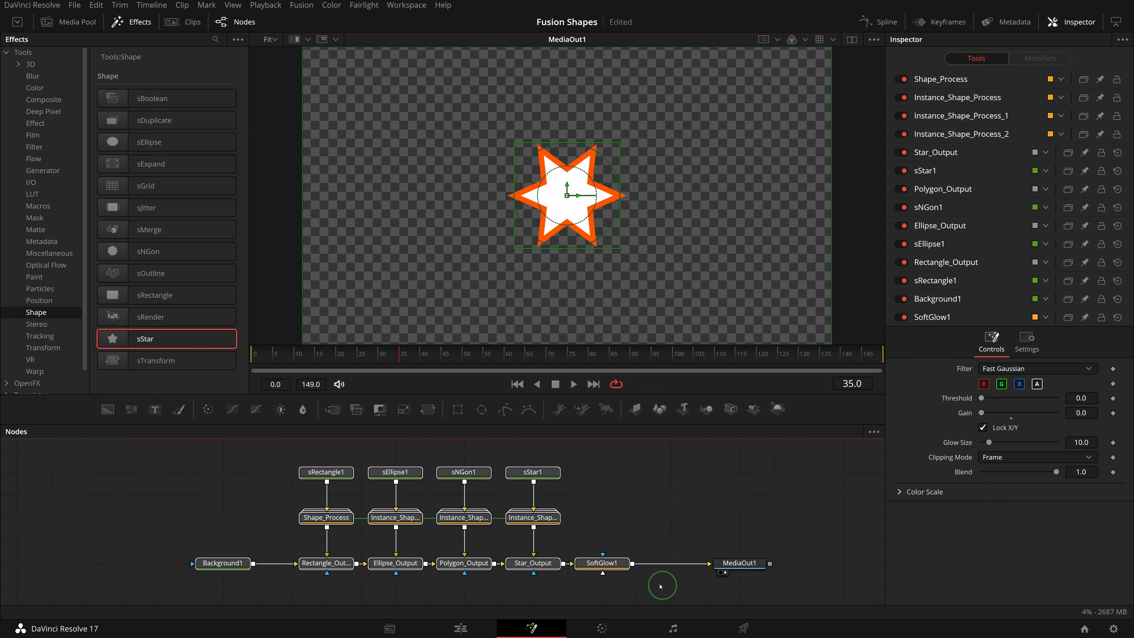
right_click(615, 564)
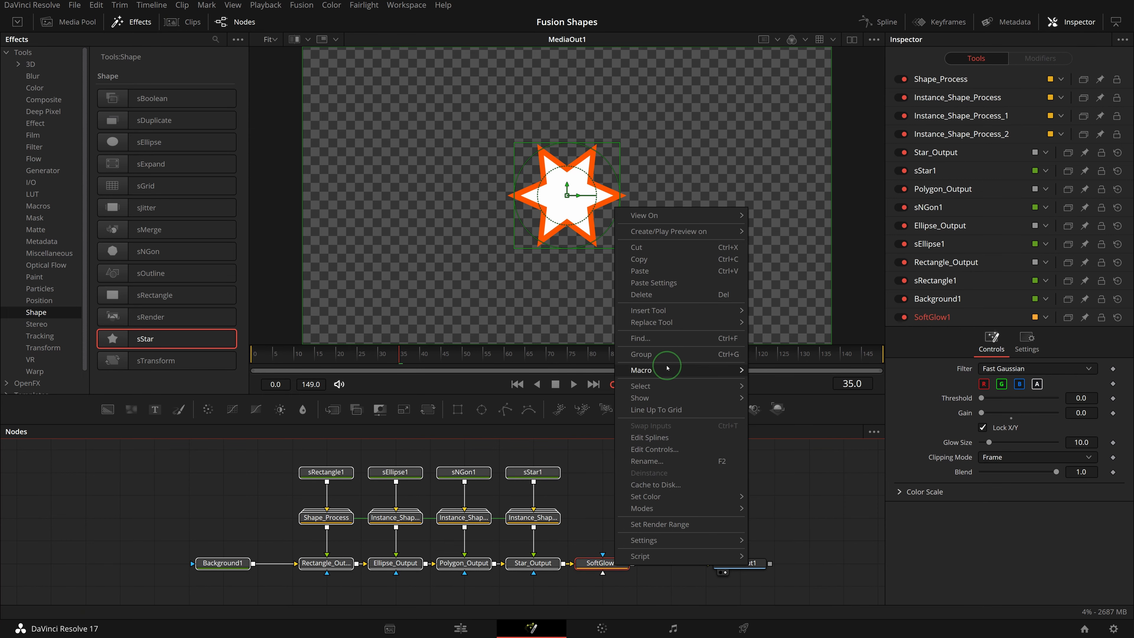
mouse_move(668, 369)
left_click(767, 371)
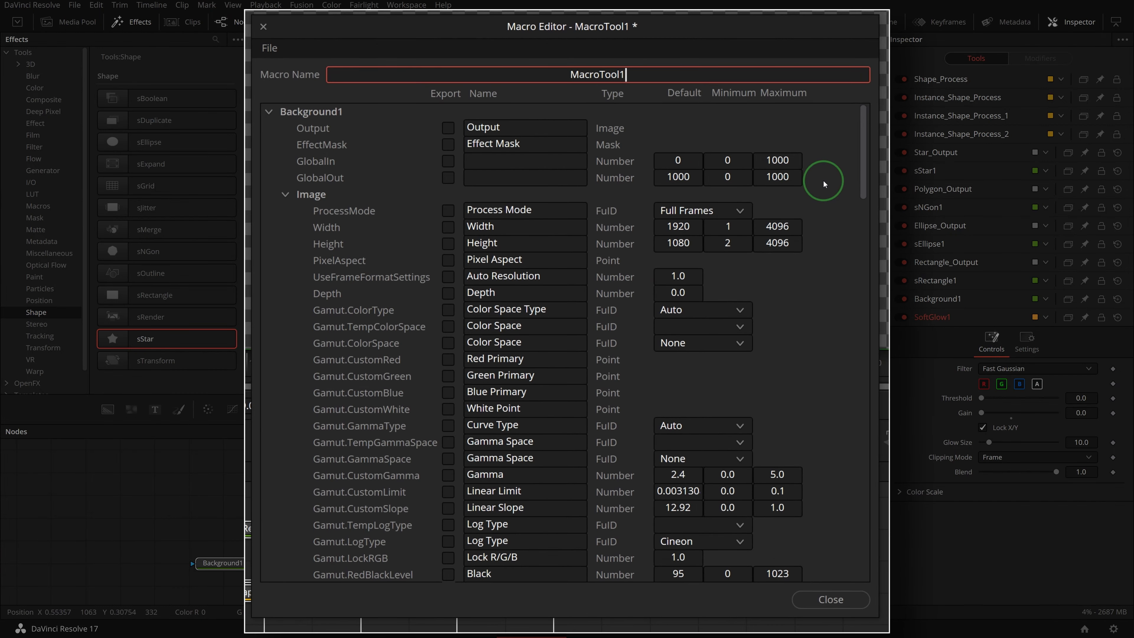
key("ctrl+a")
type("Essential Shapes Tutorial")
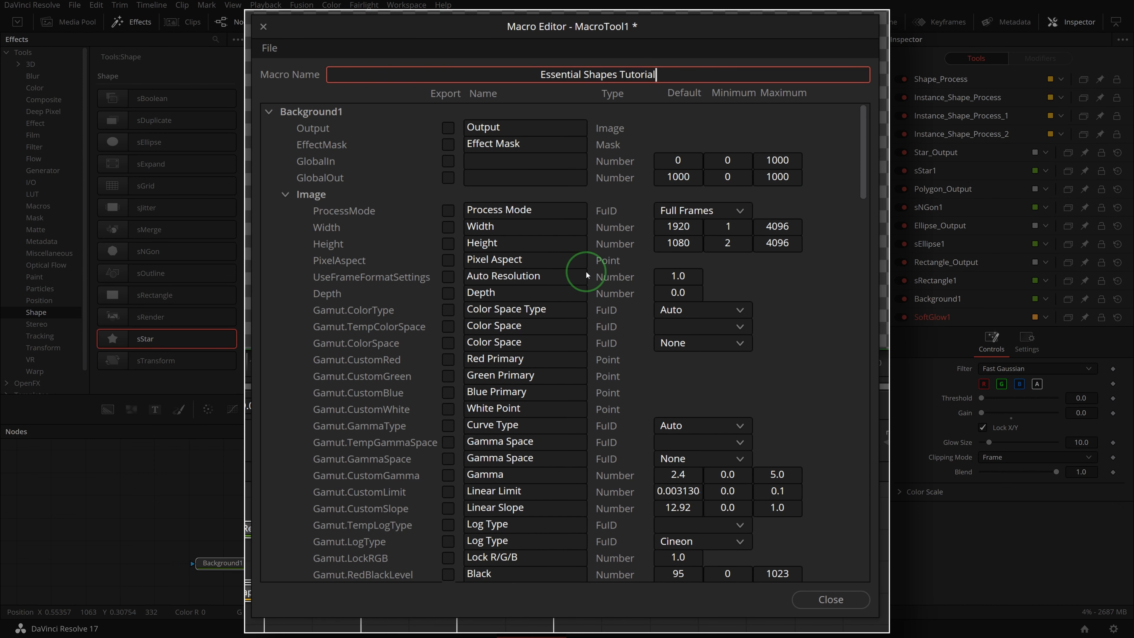
Collapse Background1's standard control groups in the macro and export its Shape Type control
left_click(285, 195)
left_click(292, 212)
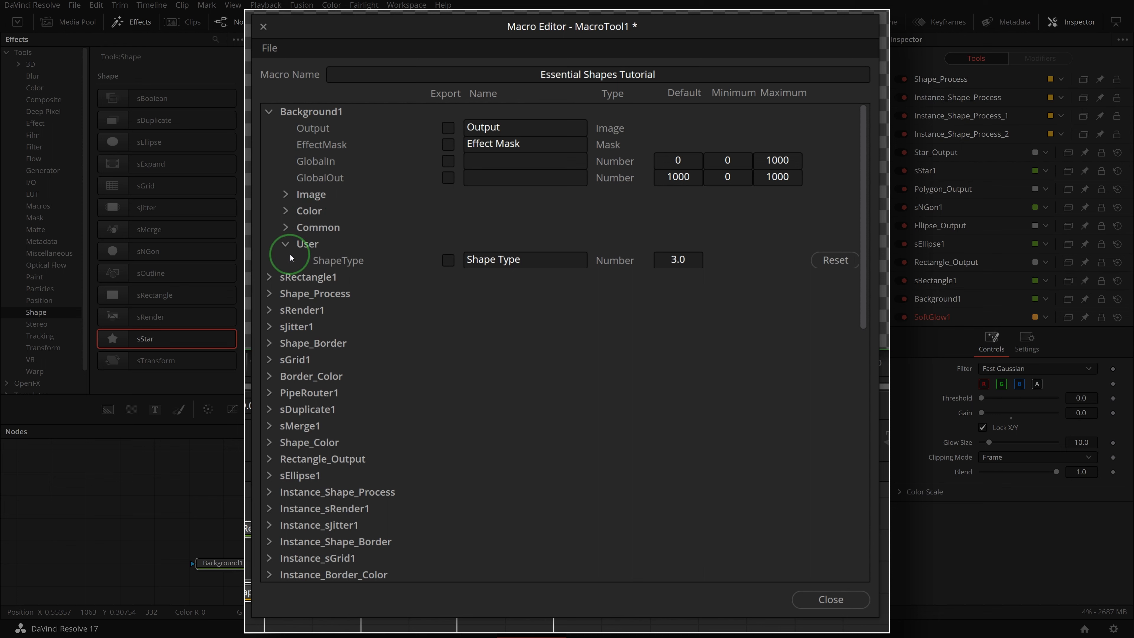
left_click(449, 261)
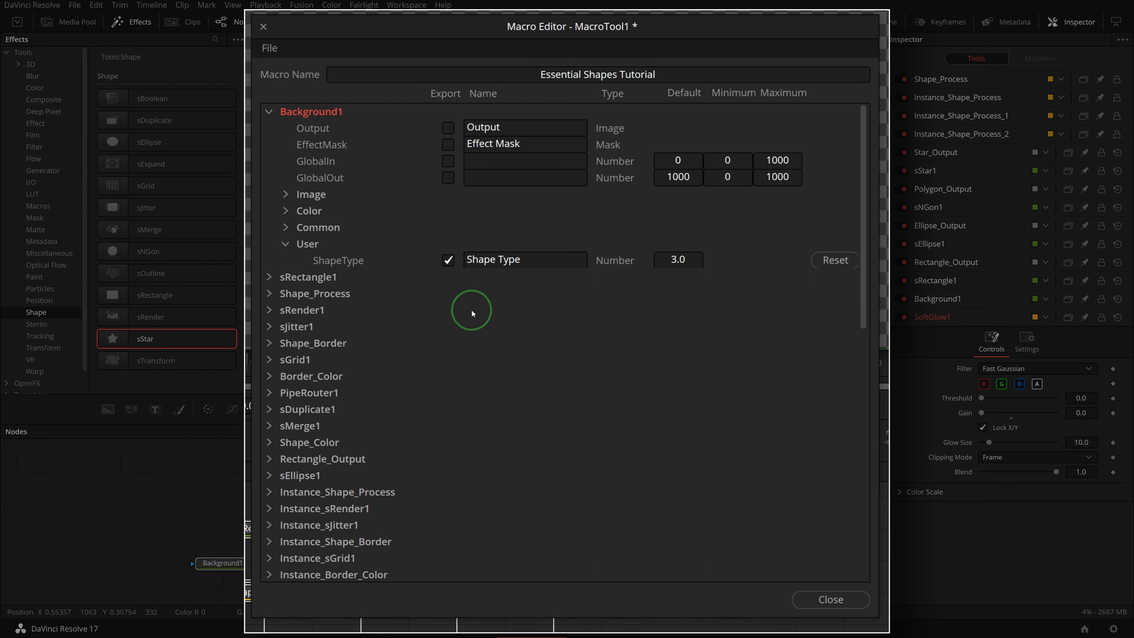
Export sRectangle1's X Offset, Y Offset, Width, Height, Corner Radius and Angle controls in the macro
left_click(270, 277)
scroll(437, 306, "down", 2)
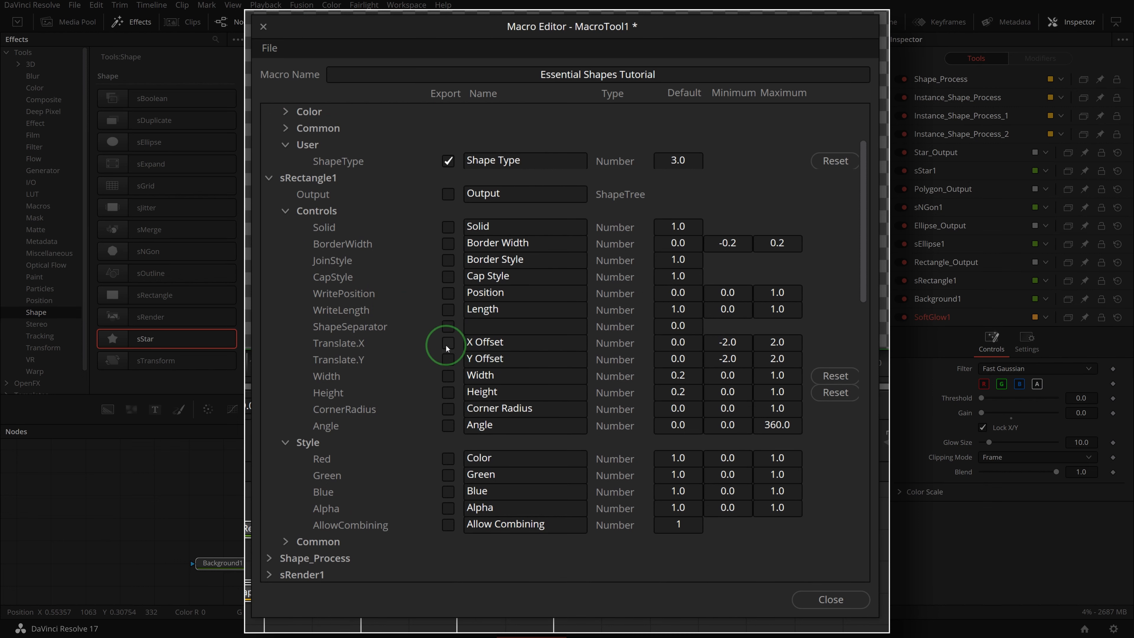
left_click(448, 360)
left_click(448, 376)
left_click(456, 393)
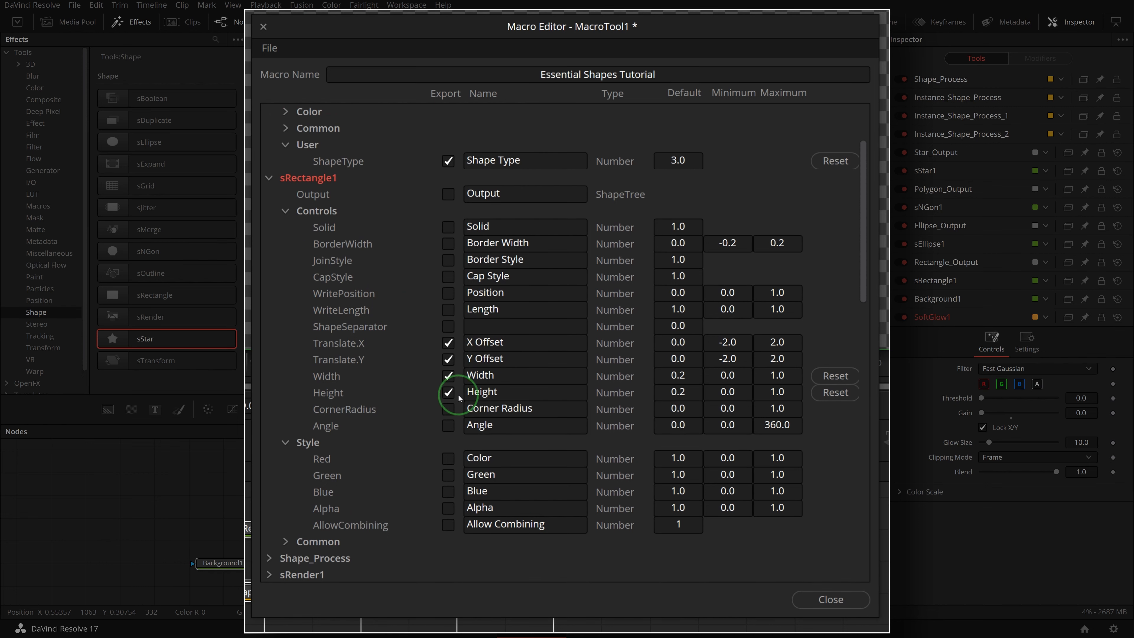
Export all of sJitter1's controls, from JitterMode through the Shape offset, size and rotation ranges to the Point offset ranges
scroll(524, 402, "down", 4)
left_click(269, 393)
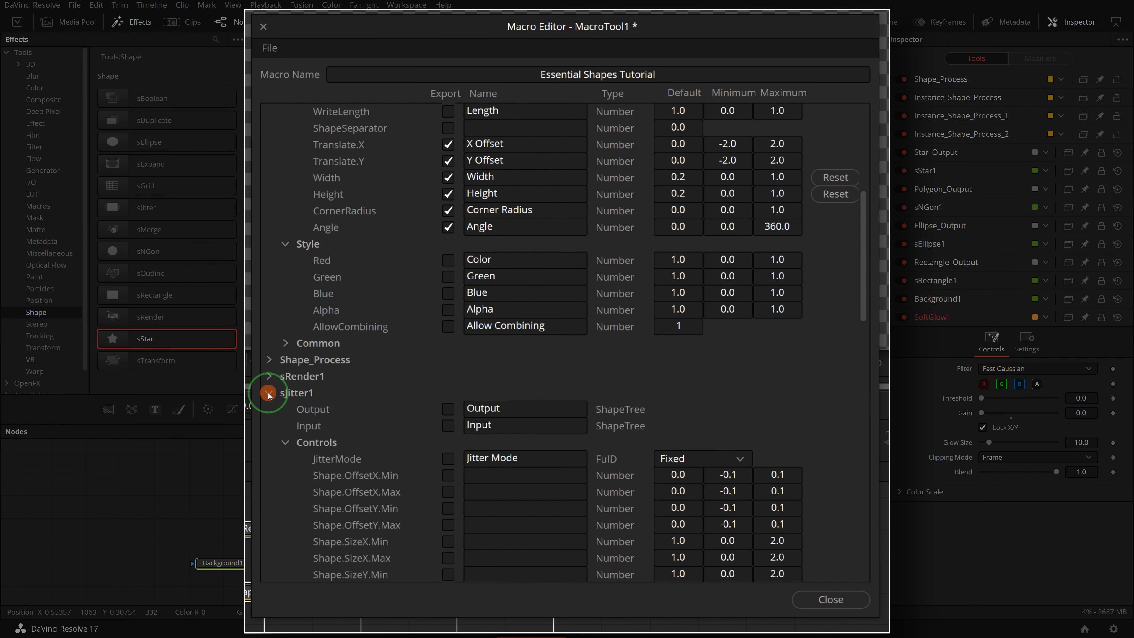
scroll(468, 328, "down", 4)
left_click(449, 261)
left_click(448, 277)
left_click(448, 294)
left_click(447, 327)
left_click(448, 360)
left_click(448, 392)
left_click(447, 426)
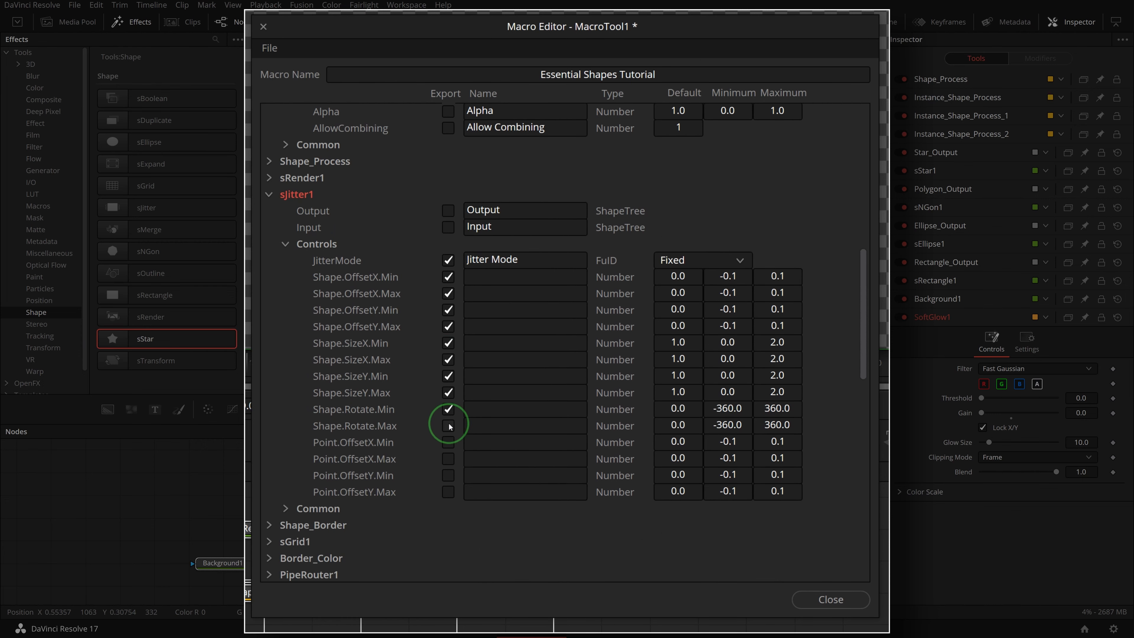
left_click(448, 459)
left_click(448, 475)
left_click(447, 492)
Export sGrid1's Grid Cells X, Grid Cells Y, X Offset and Y Offset controls
scroll(393, 390, "down", 4)
scroll(393, 390, "down", 3)
left_click(269, 194)
left_click(447, 260)
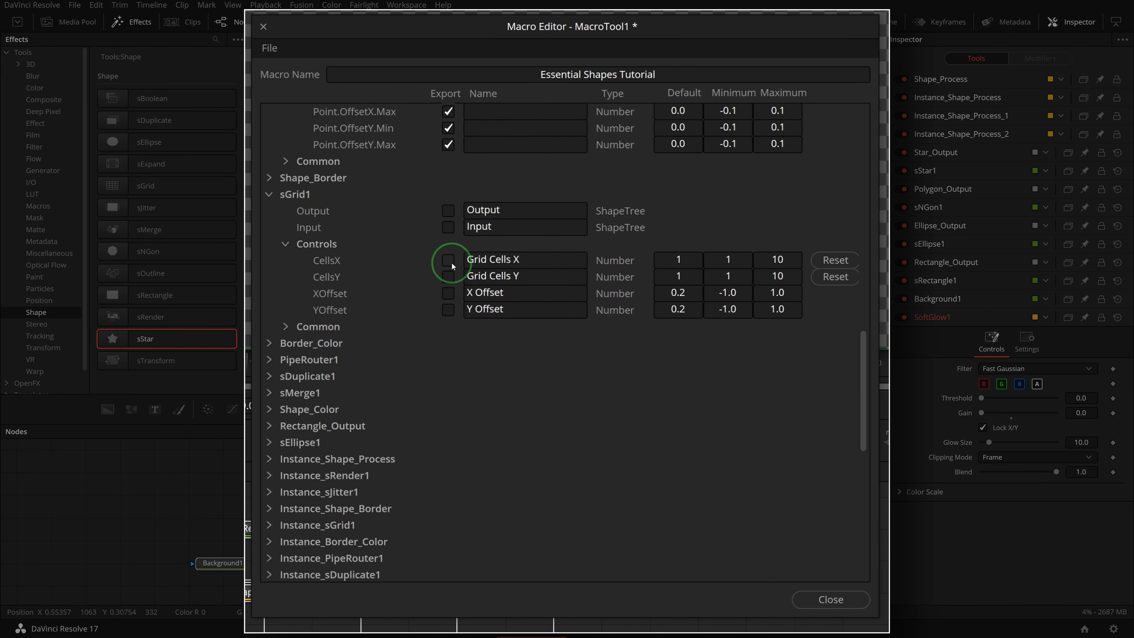
left_click(448, 276)
left_click(448, 293)
left_click(447, 309)
Export all of sDuplicate1's controls, from Copies, offsets and sizes through Axis Mode and pivots to Rotation
scroll(464, 340, "down", 3)
left_click(269, 324)
scroll(398, 314, "down", 2)
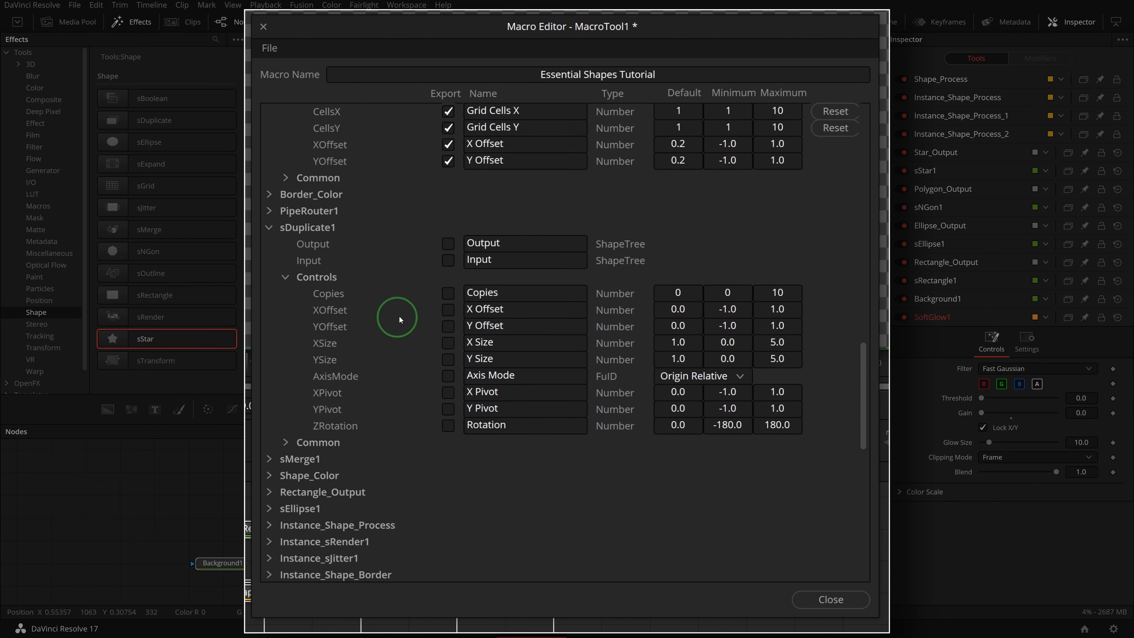
left_click(449, 409)
Export Shape_Border's Thickness and Border Style, and Border_Color's Color, Green, Blue, Alpha and Allow Combining controls
scroll(496, 416, "up", 3)
left_click(269, 128)
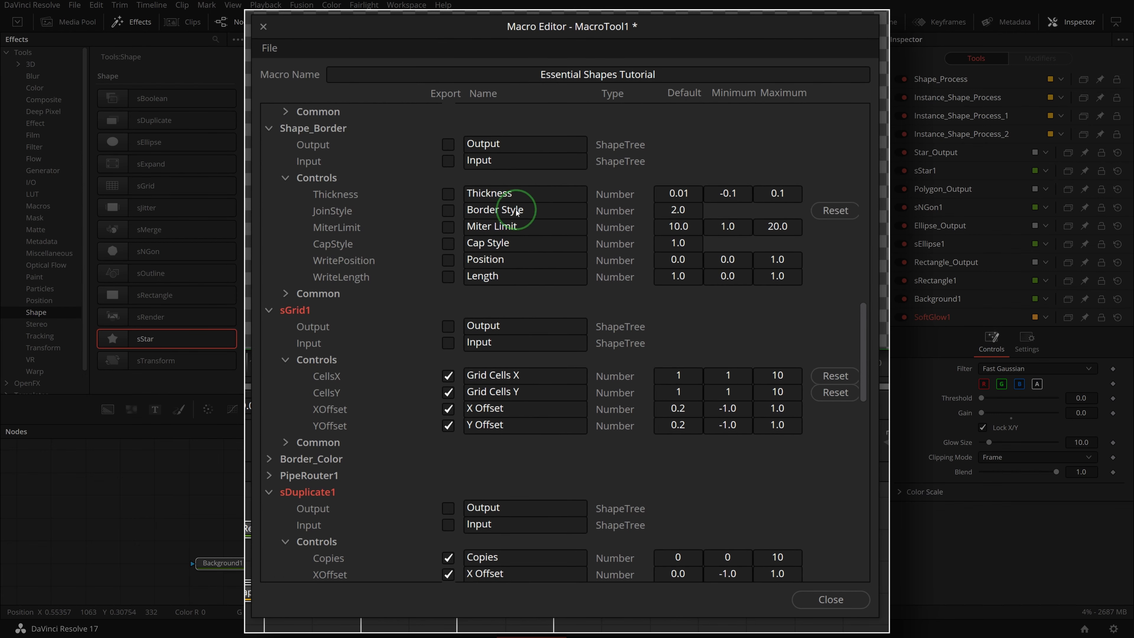
left_click(448, 194)
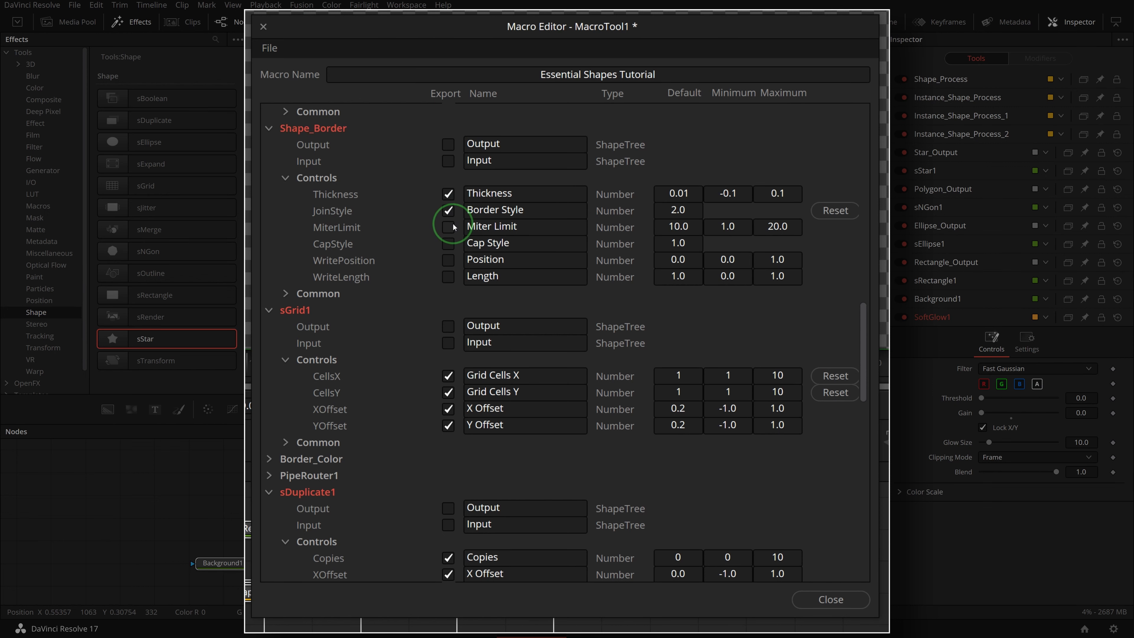
scroll(428, 273, "down", 3)
left_click(268, 260)
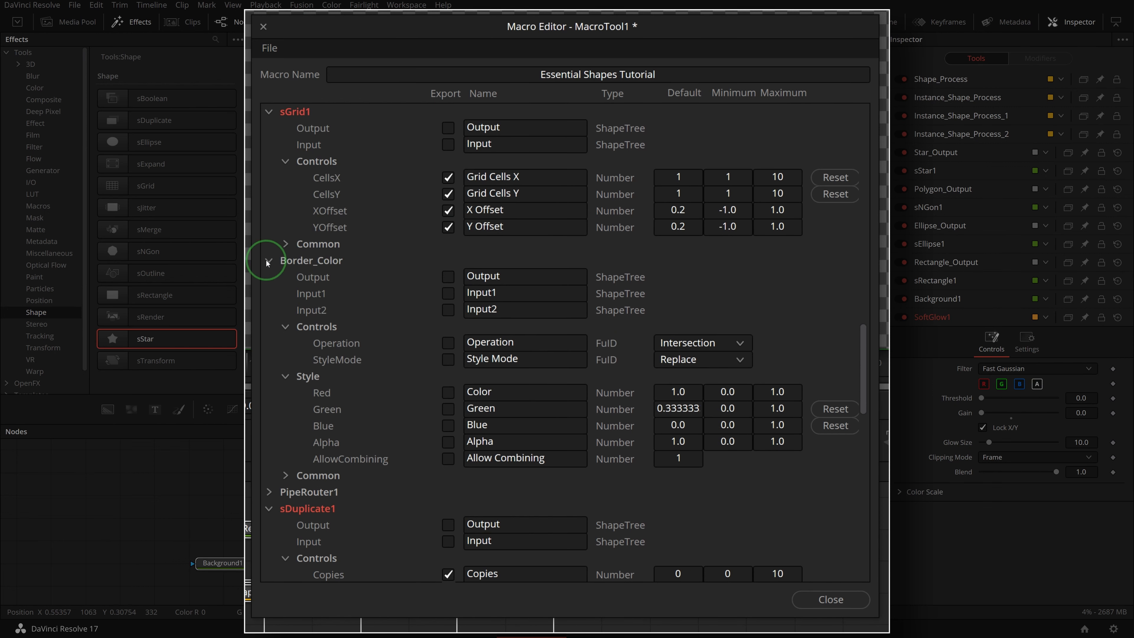
scroll(388, 331, "down", 1)
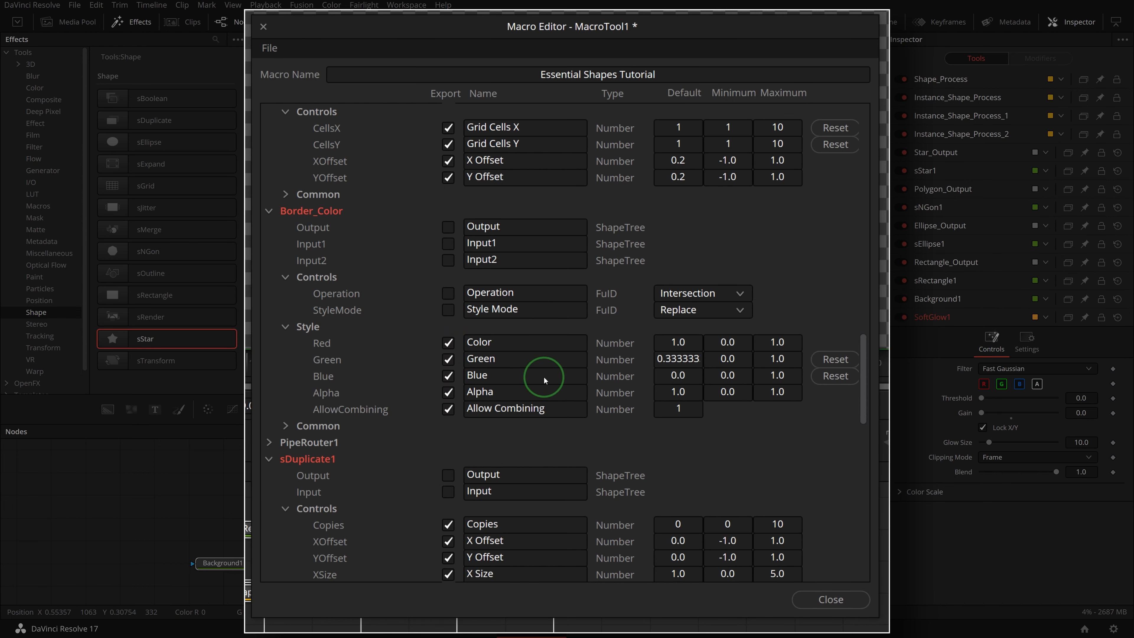
Export Shape_Color's style controls: Color, Green, Blue, Alpha and Allow Combining
scroll(543, 375, "down", 7)
left_click(416, 360)
scroll(491, 326, "down", 3)
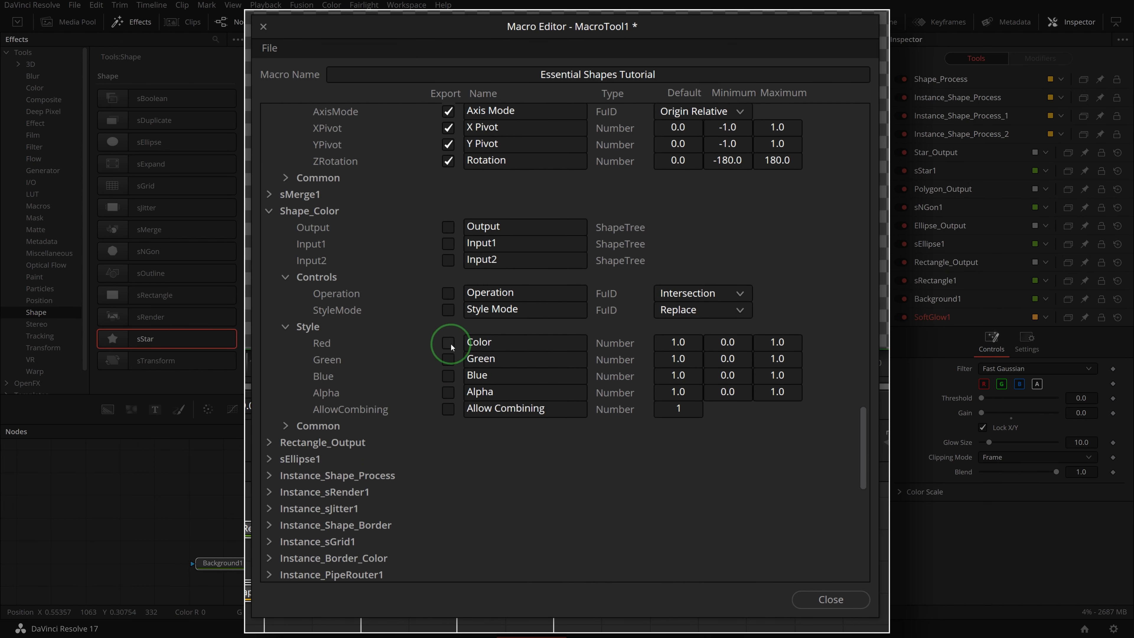
left_click(449, 375)
left_click(449, 392)
left_click(449, 409)
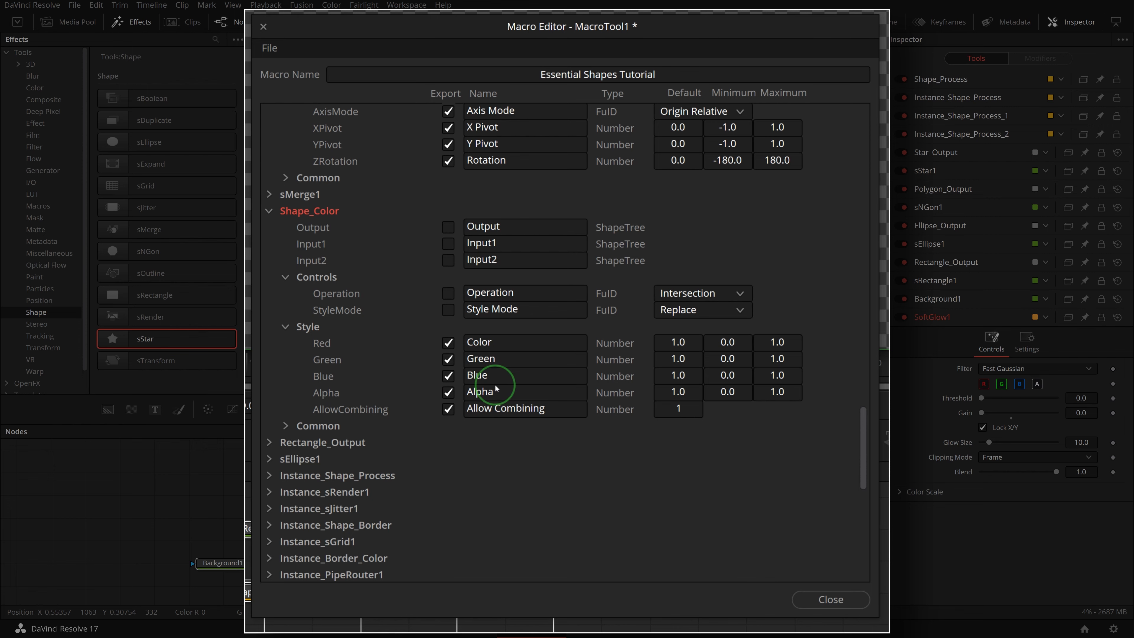
Export sNGon1's Sides control and sStar1's Points and Depth controls
scroll(495, 386, "down", 6)
left_click(270, 360)
scroll(386, 371, "down", 3)
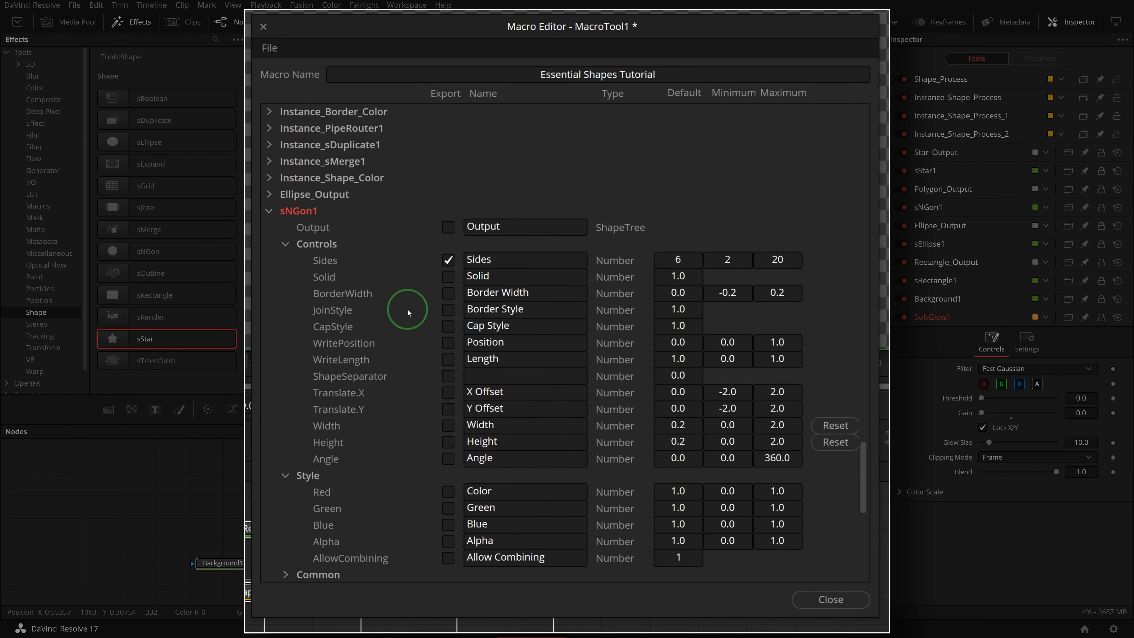
scroll(407, 307, "down", 8)
left_click(269, 360)
scroll(420, 344, "down", 3)
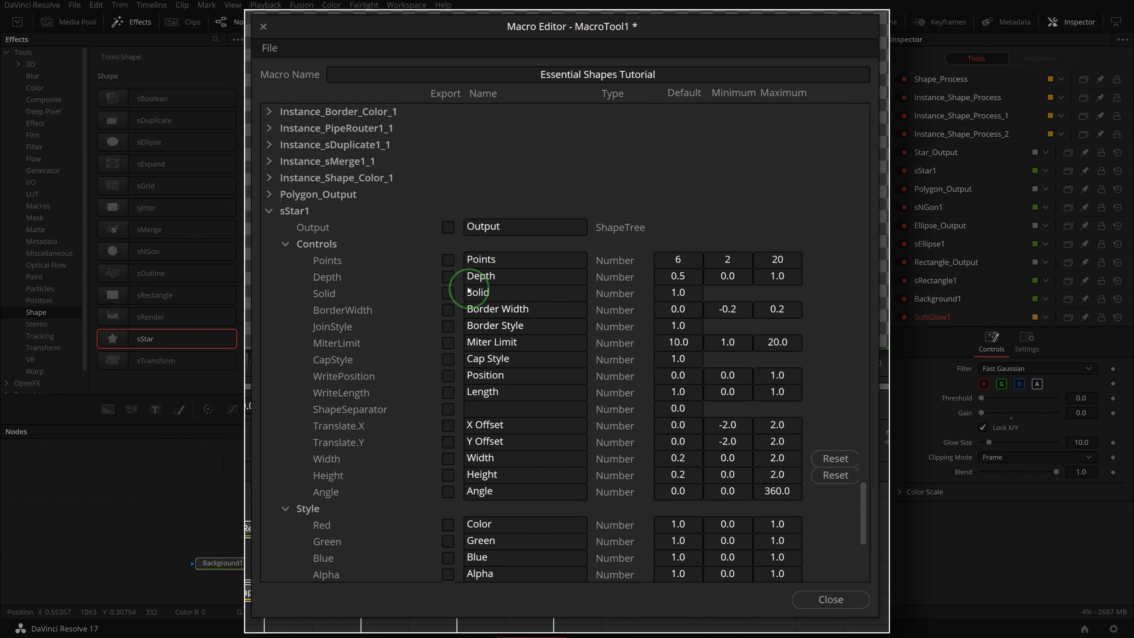
left_click(447, 260)
left_click(447, 277)
Export all of SoftGlow1's controls from Filter to Alpha Scale, keeping its Output exported
scroll(397, 331, "down", 2)
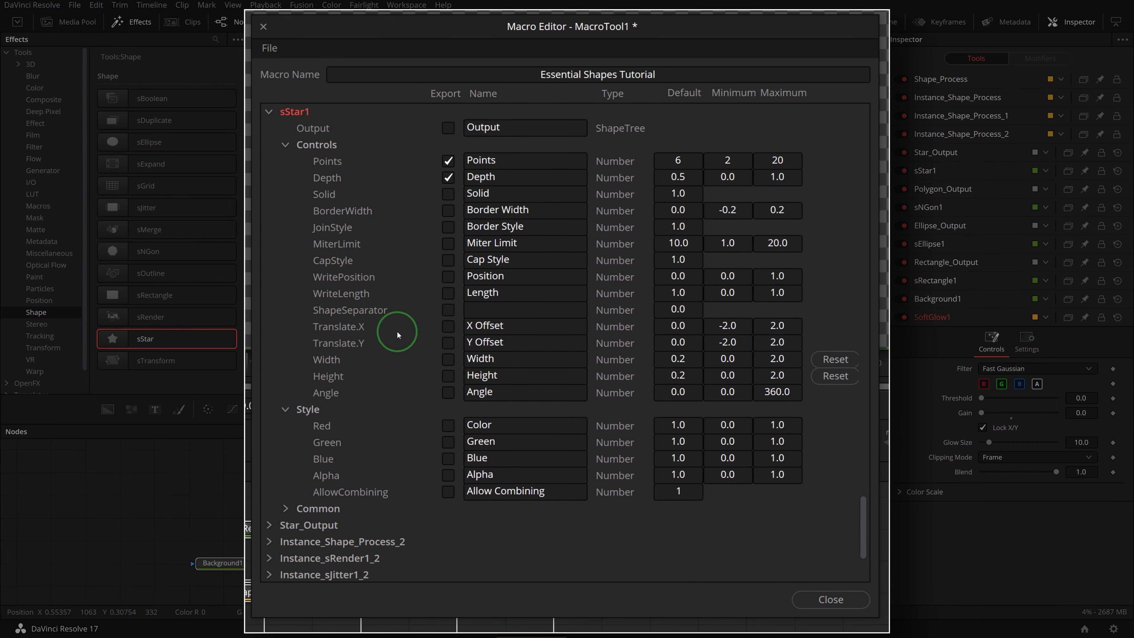
scroll(397, 332, "down", 3)
left_click(284, 554)
scroll(458, 393, "down", 7)
left_click(448, 277)
left_click(448, 293)
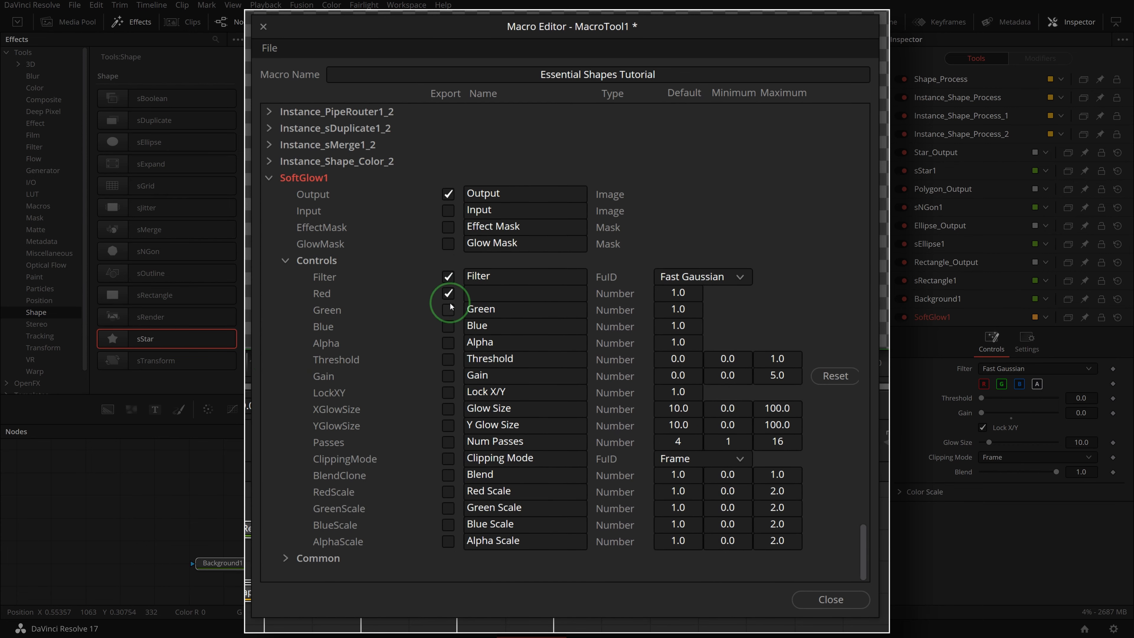
left_click(449, 542)
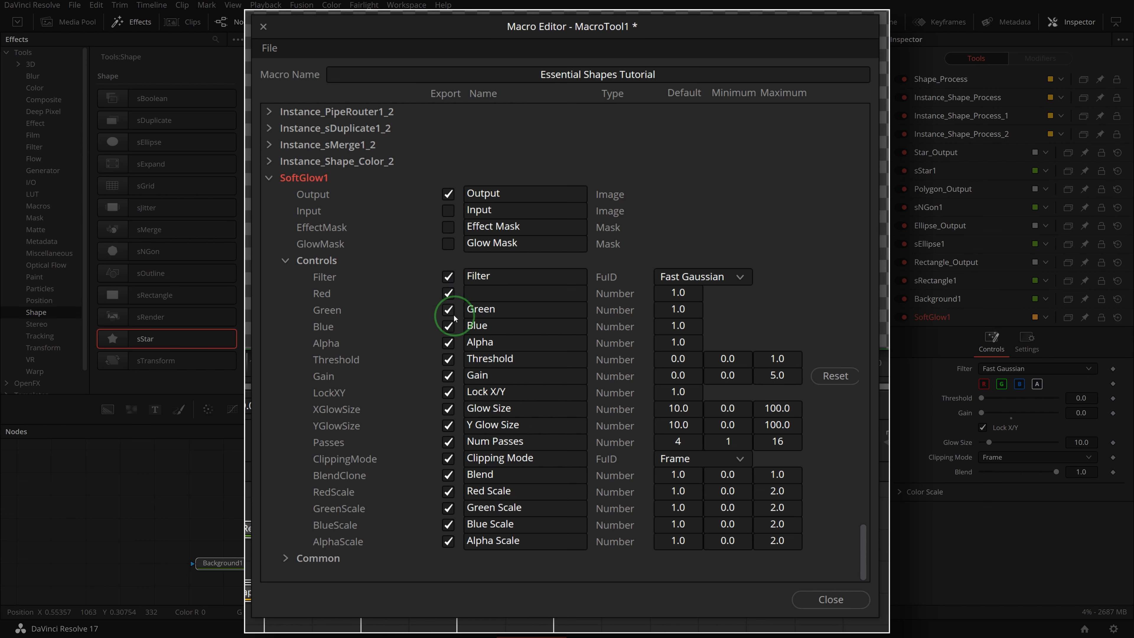
Save the macro as a group named Essential Shapes Tutorial.setting in Fusion's Templates\Edit\Generators\Essential Generators folder
scroll(391, 196, "up", 1)
left_click(279, 54)
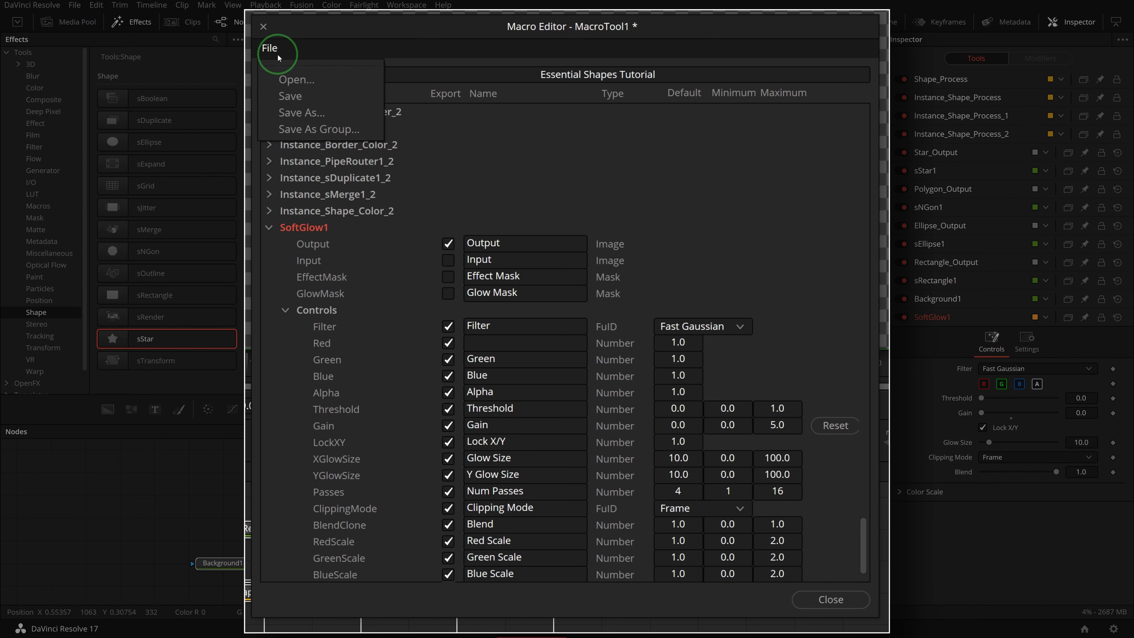
left_click(324, 127)
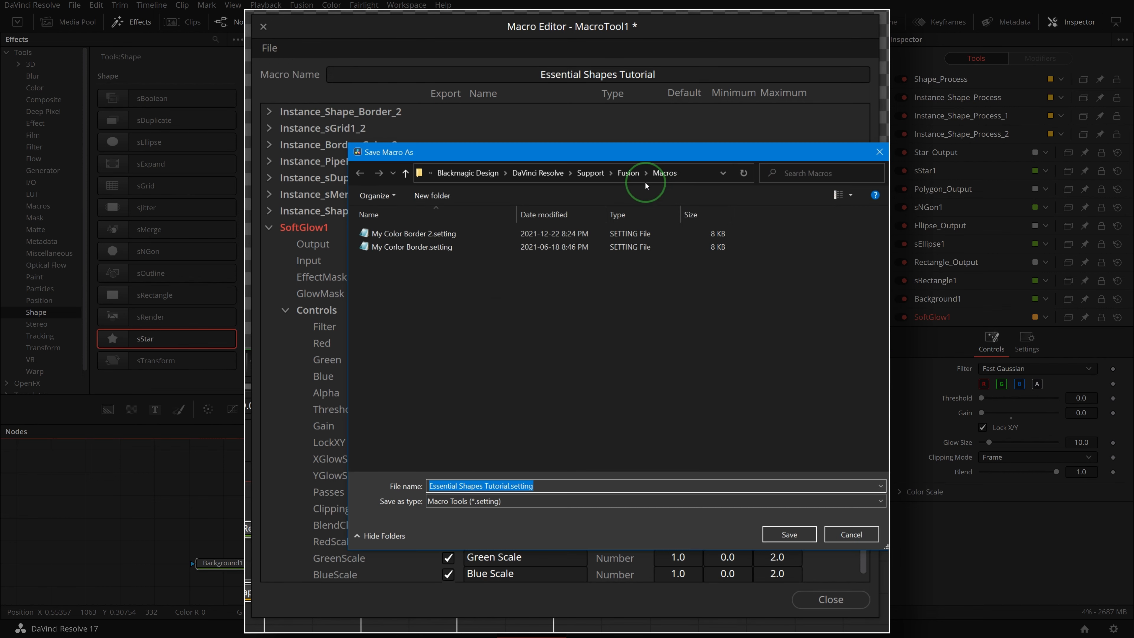
left_click(632, 174)
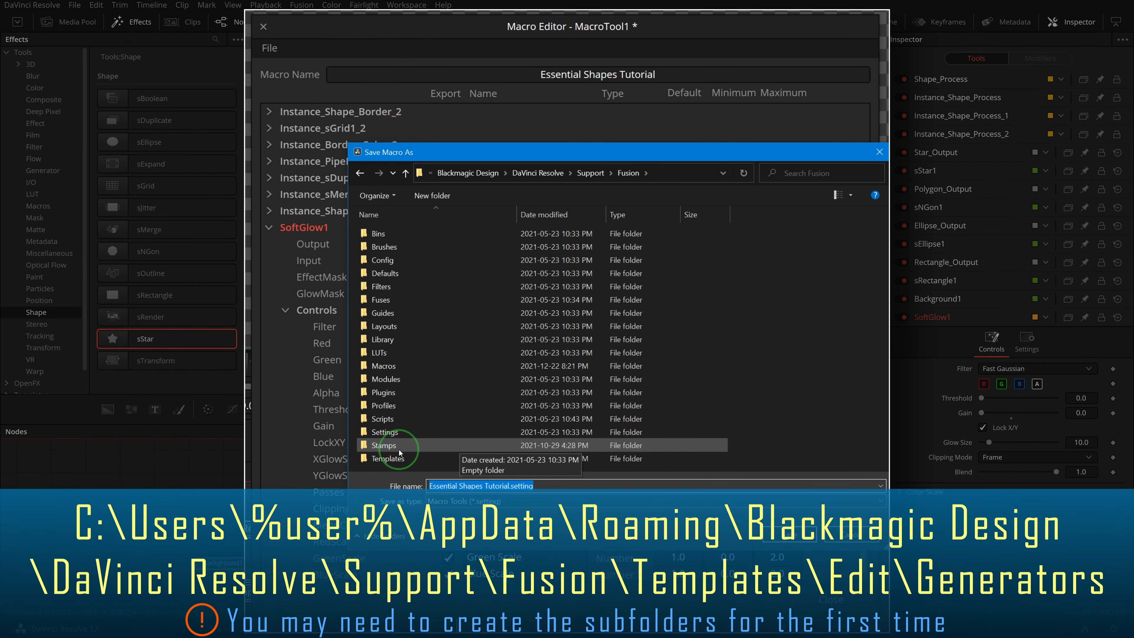
double_click(392, 460)
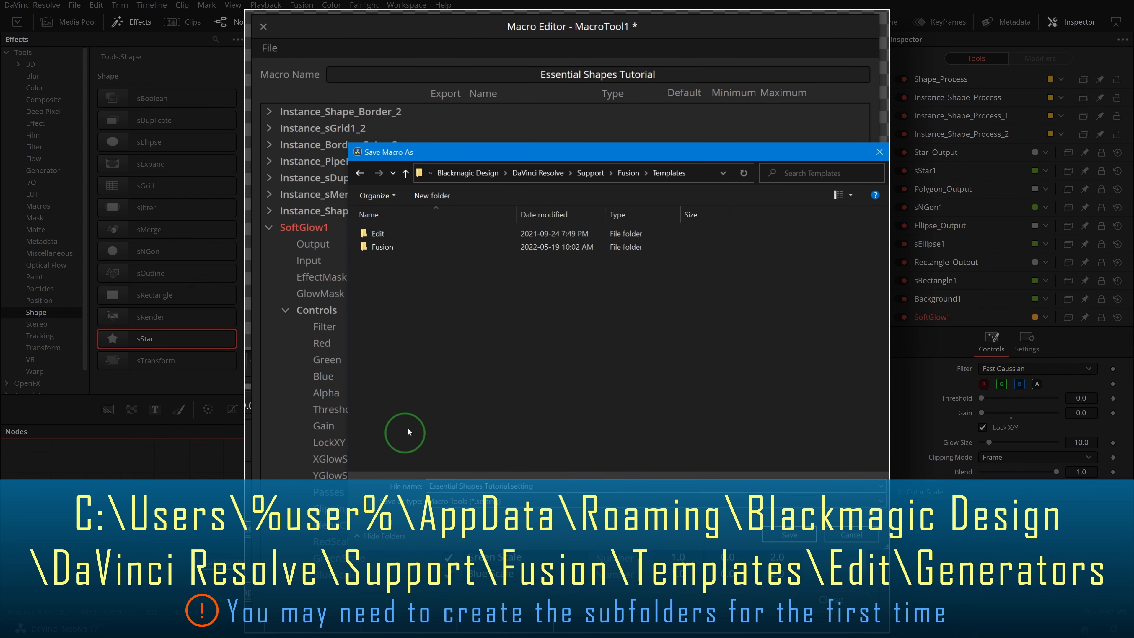
double_click(371, 230)
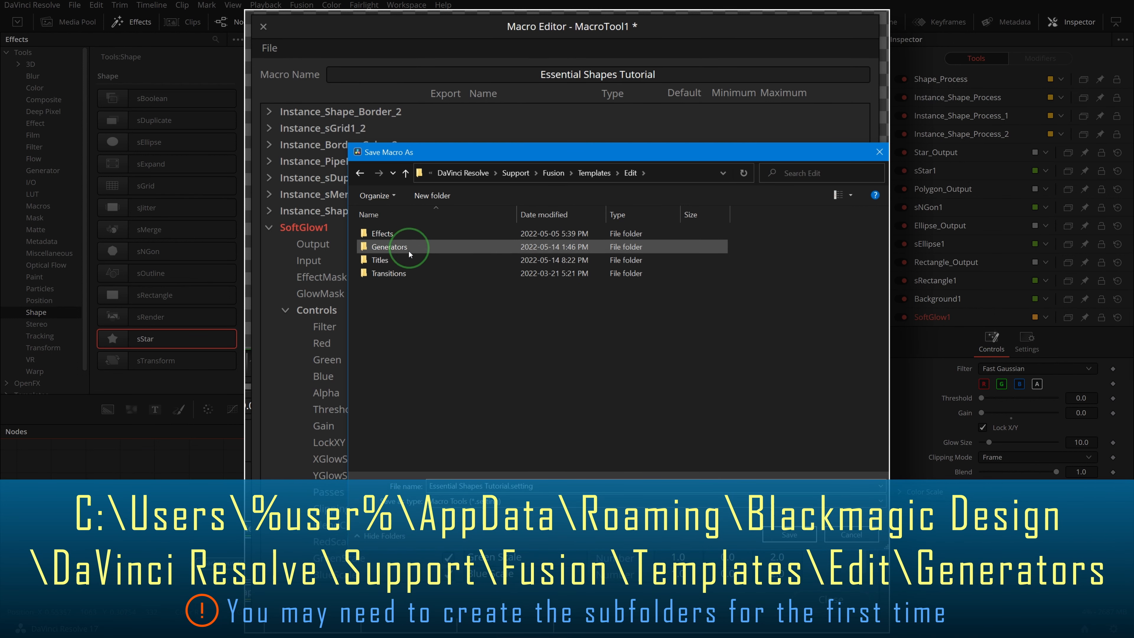
double_click(389, 246)
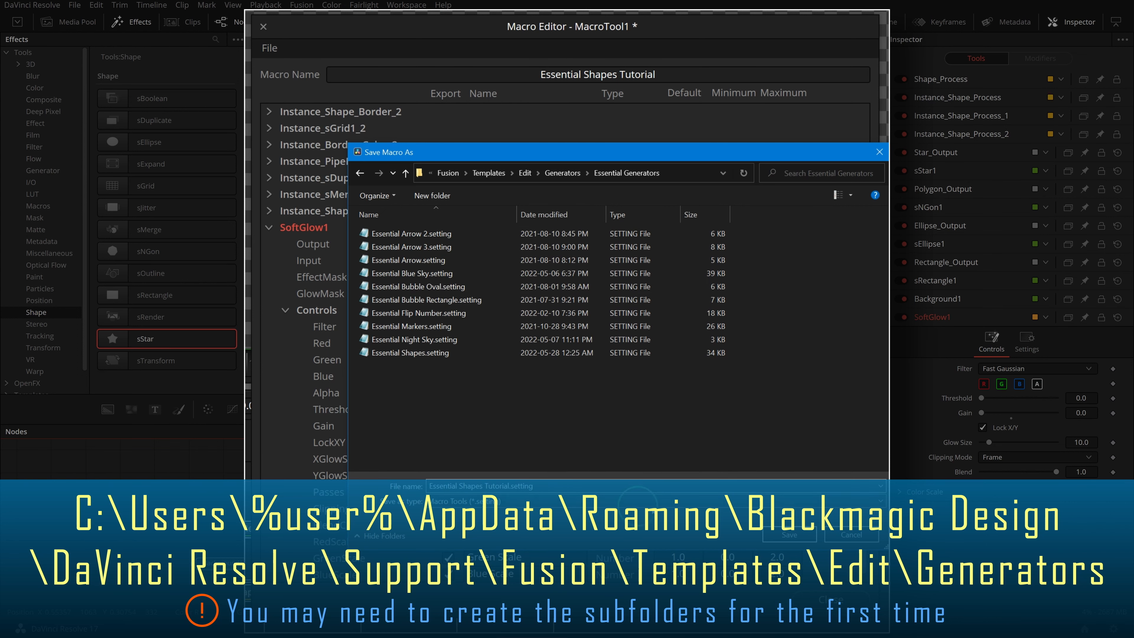
left_click(789, 534)
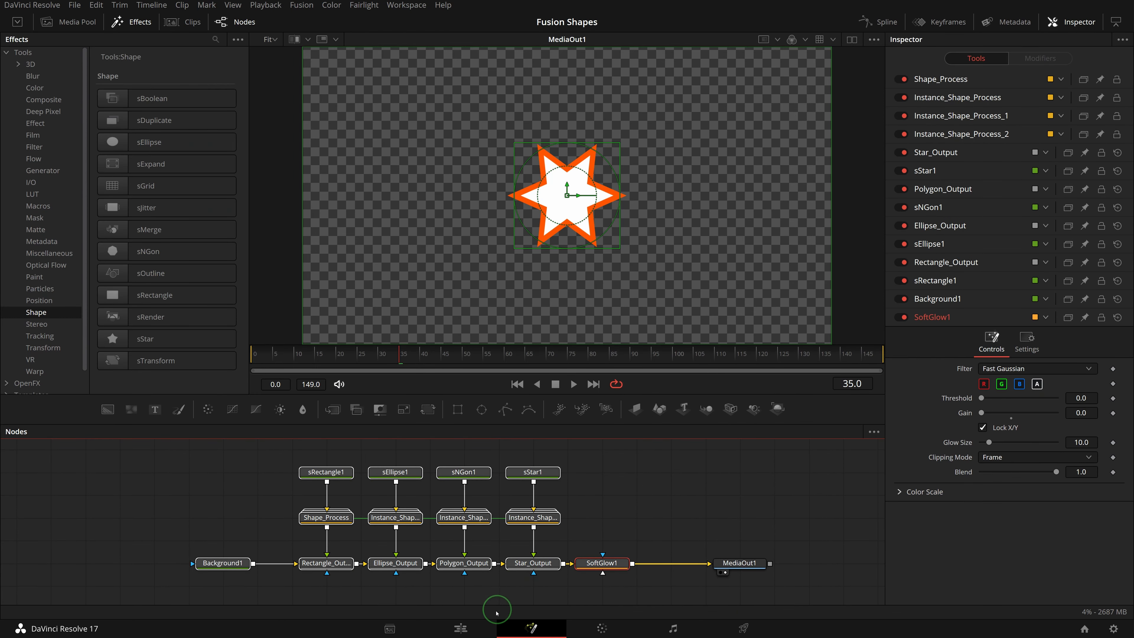
On the Edit page, add the Essential Shapes Tutorial generator to Video 1 after the Fusion Composition clip and place the playhead over it
left_click(465, 628)
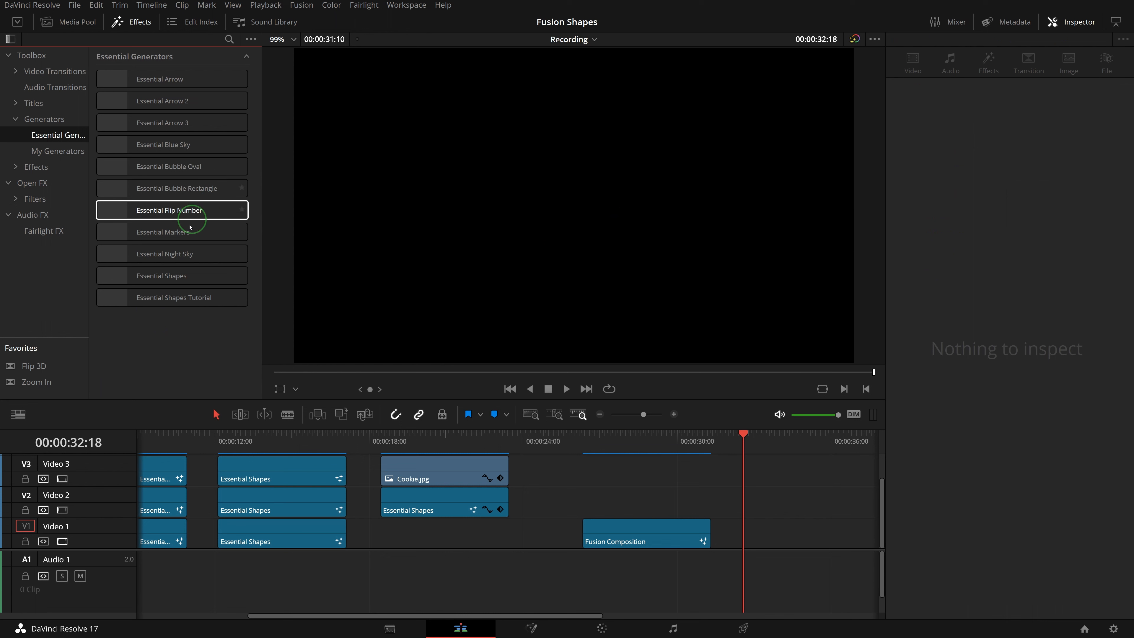
left_click(134, 297)
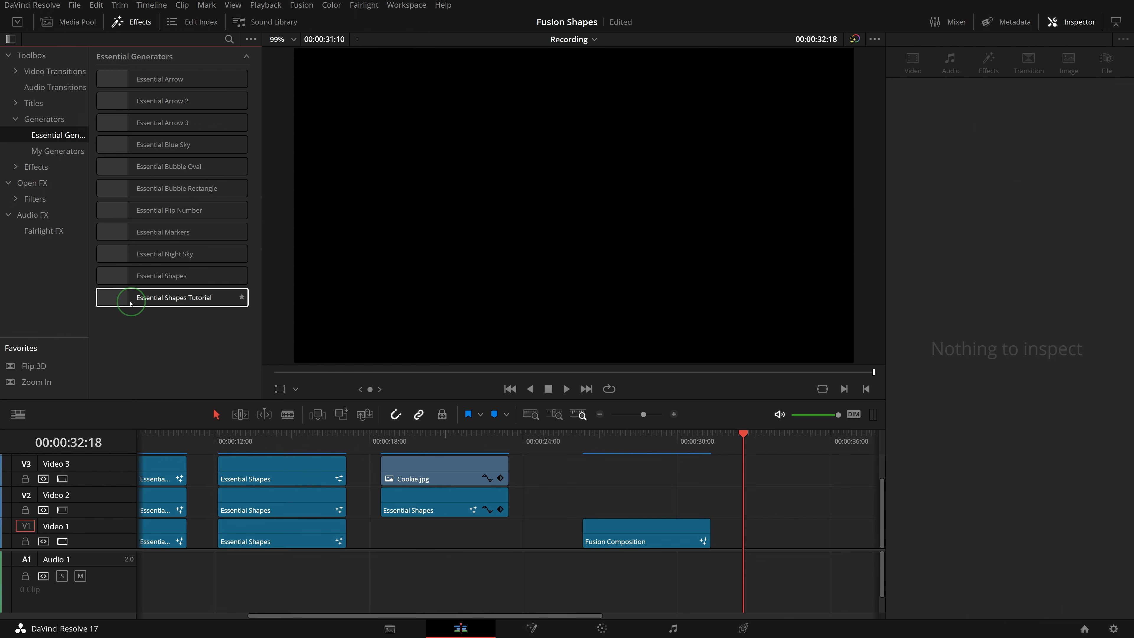
mouse_move(149, 302)
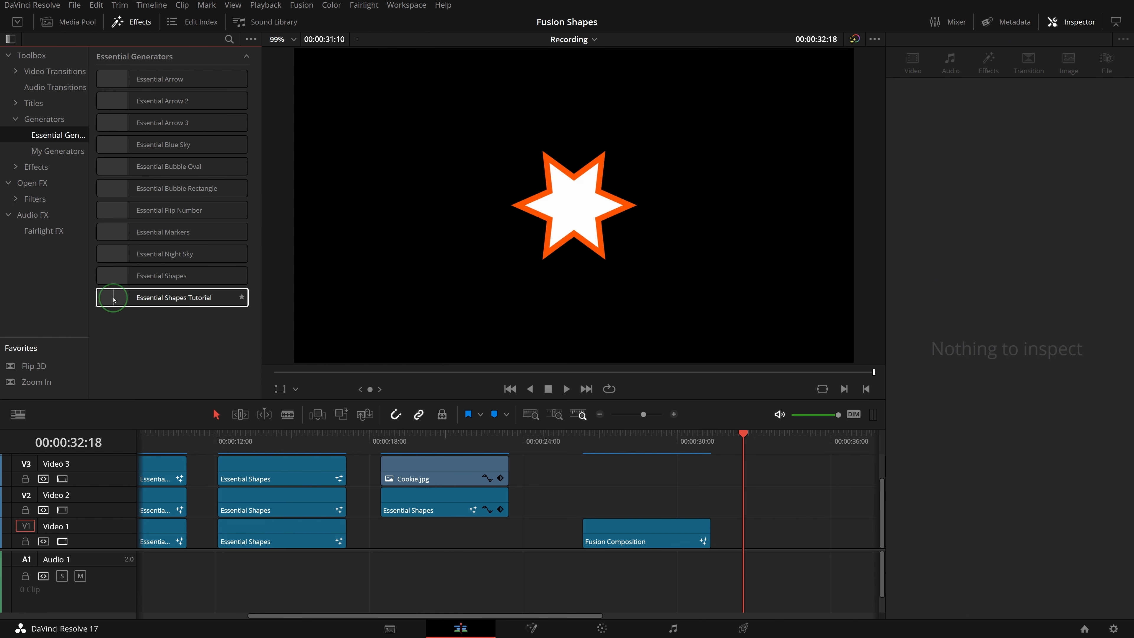
left_click_drag(113, 299, 727, 529)
left_click_drag(787, 483, 538, 468)
left_click(518, 442)
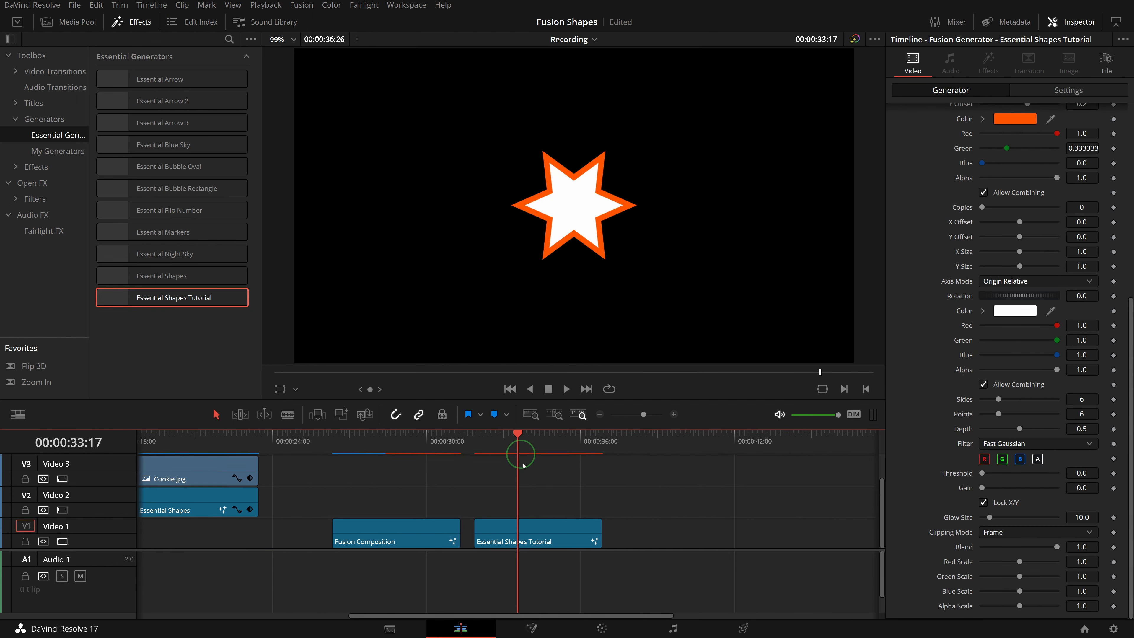
Test the new generator clip's Shape Type by switching through Rectangle, Ellipse and Polygon, then back to Star
left_click(538, 531)
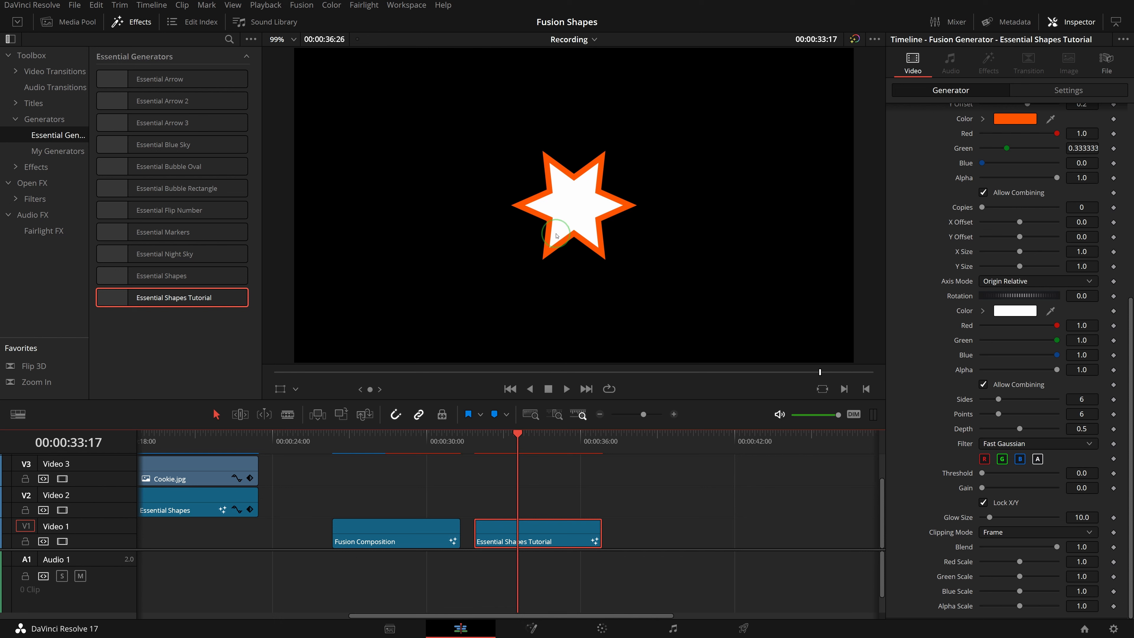
scroll(995, 250, "up", 7)
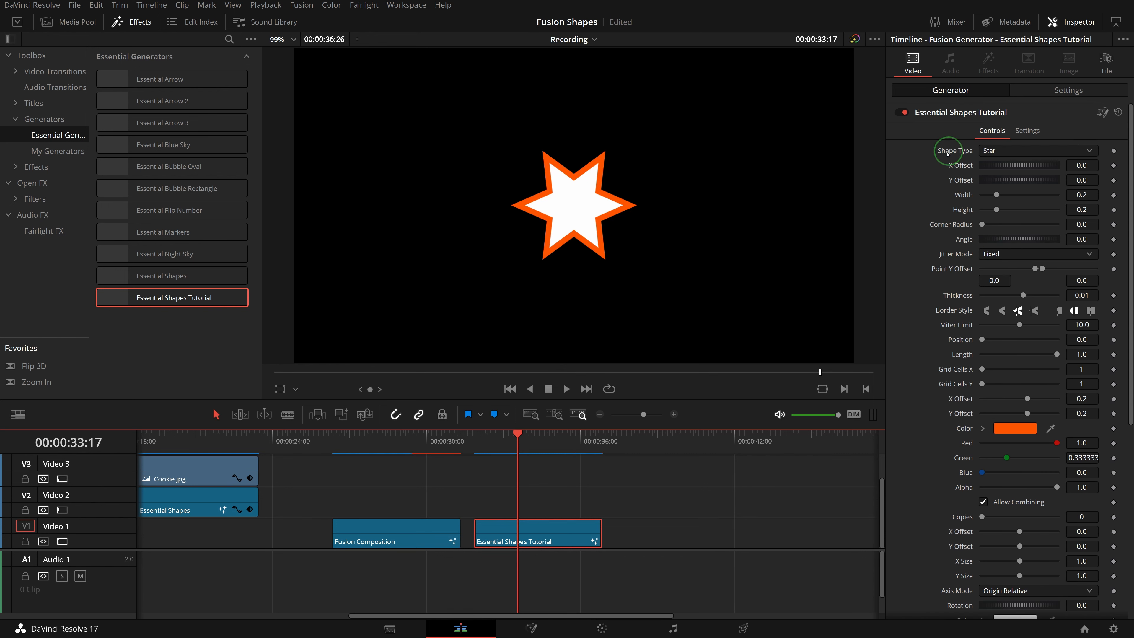
left_click(1000, 150)
left_click(1005, 165)
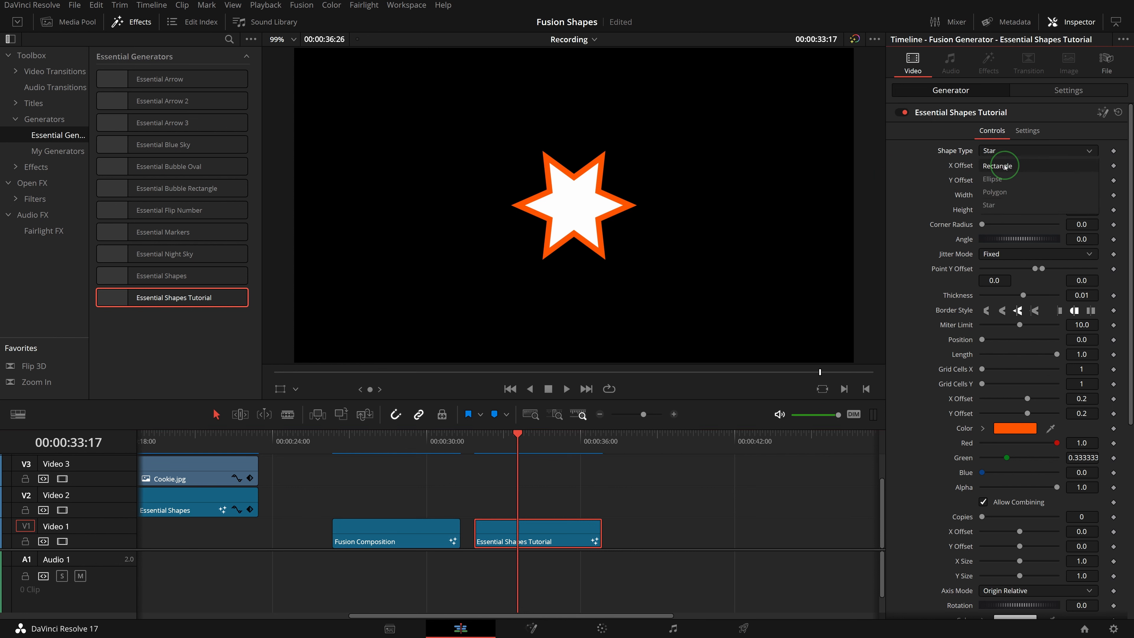
left_click(1002, 151)
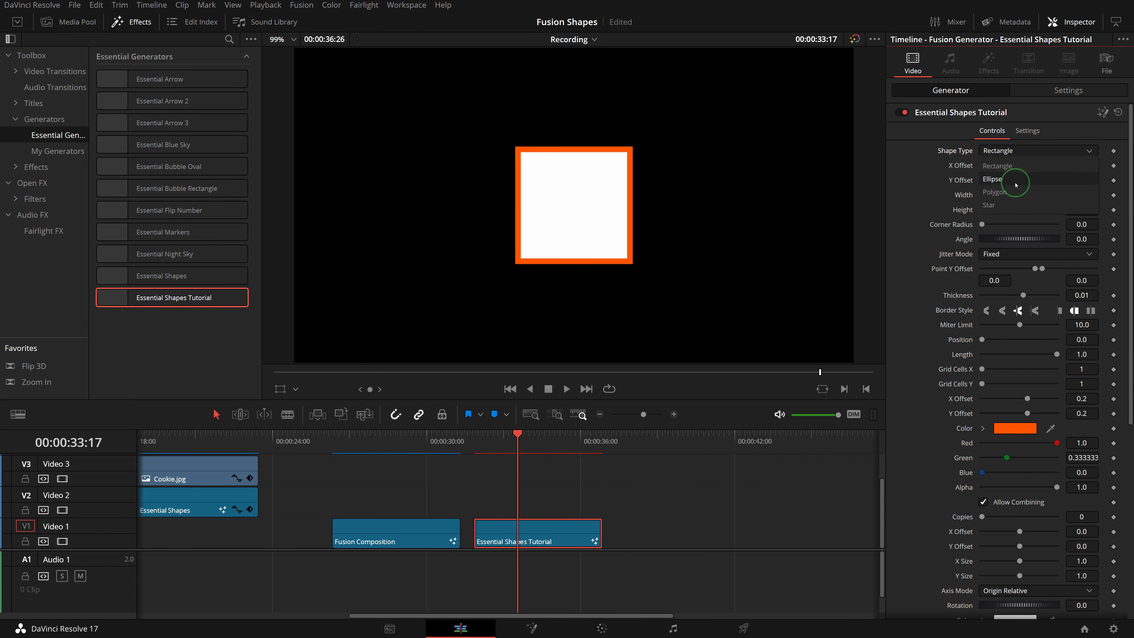
left_click(1016, 181)
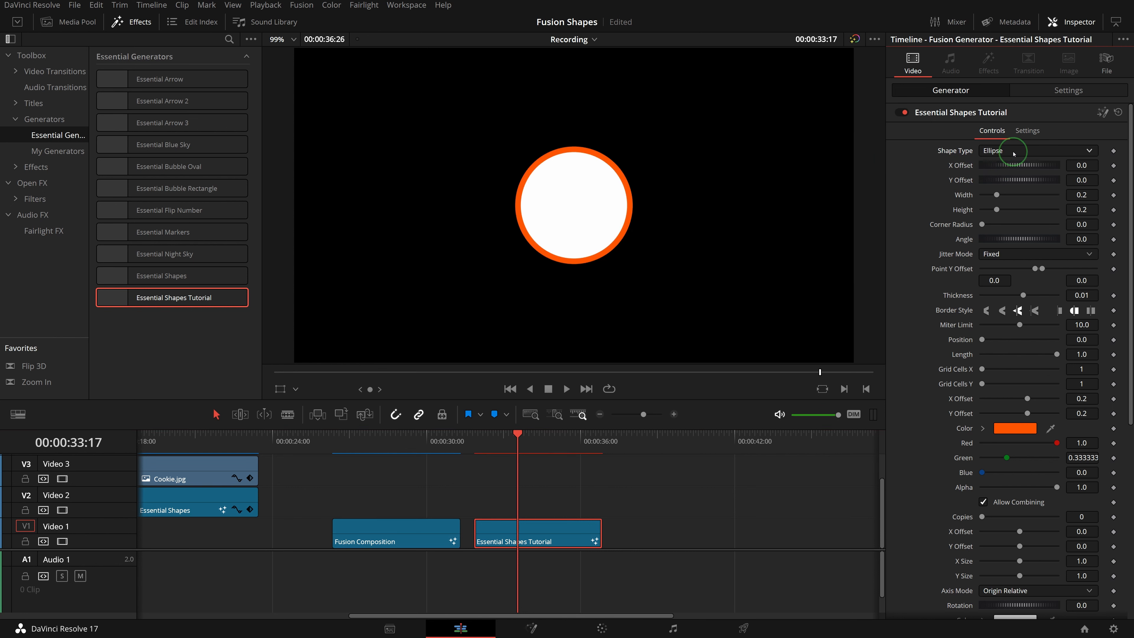
left_click(1014, 154)
left_click(1015, 181)
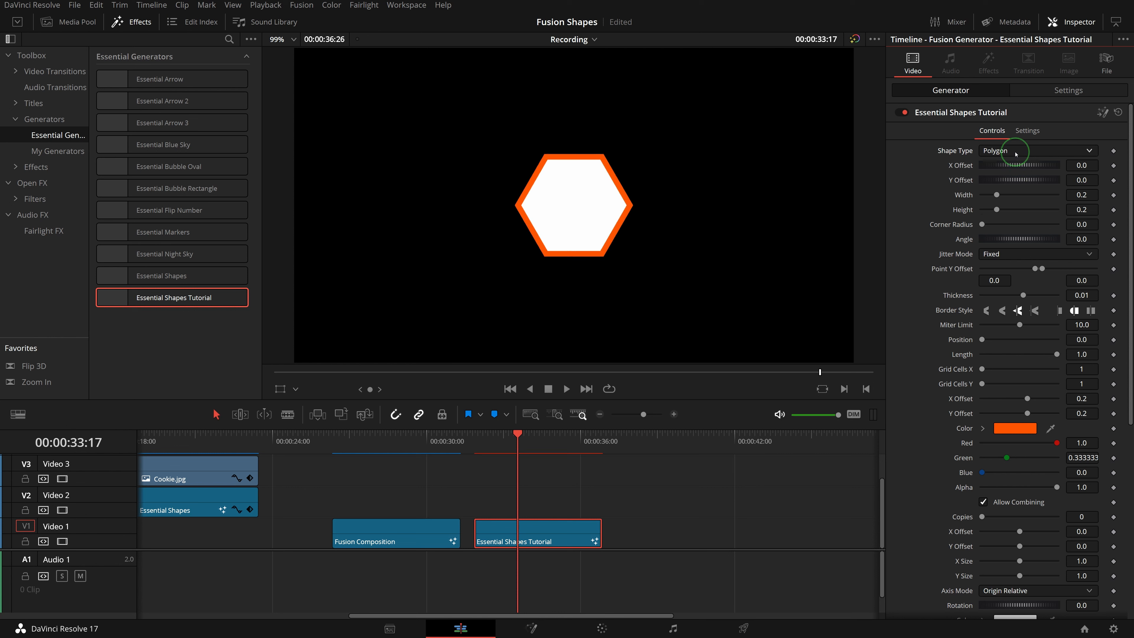
left_click(1015, 151)
left_click(998, 206)
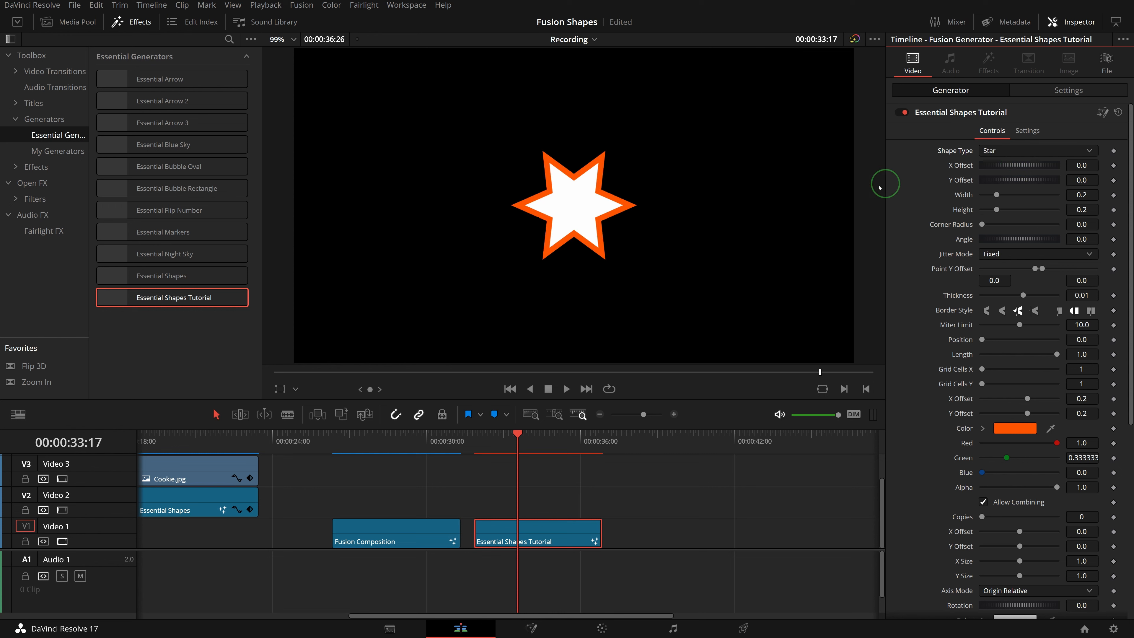
Give the generator's star a strong glow by setting Gain to 5.0 and raising Glow Size
scroll(1004, 216, "down", 10)
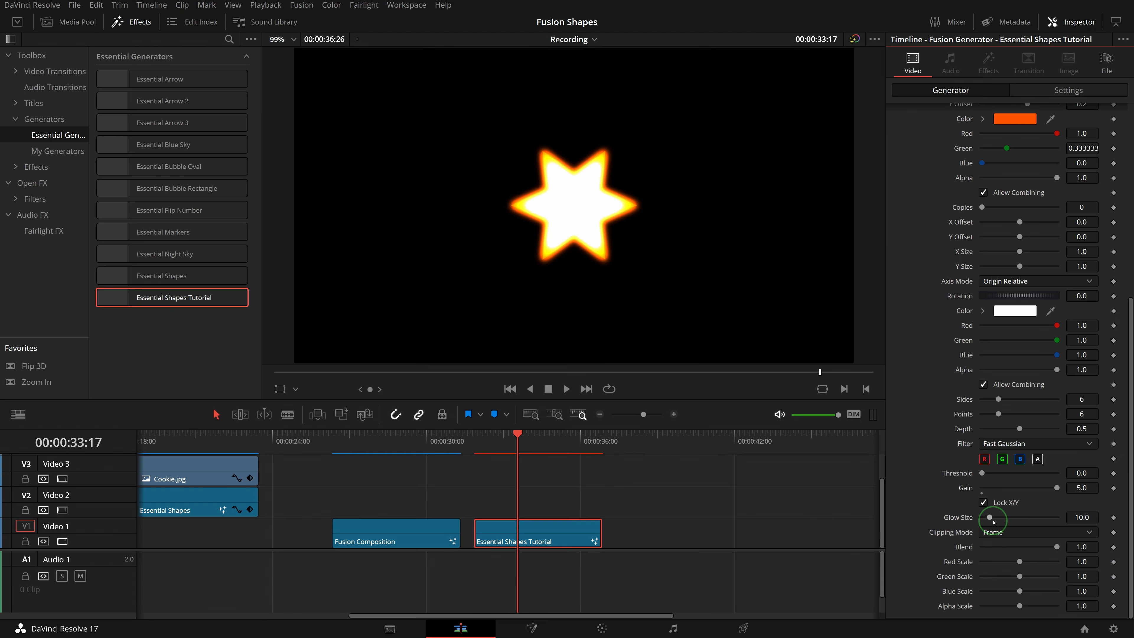
left_click_drag(990, 518, 1043, 519)
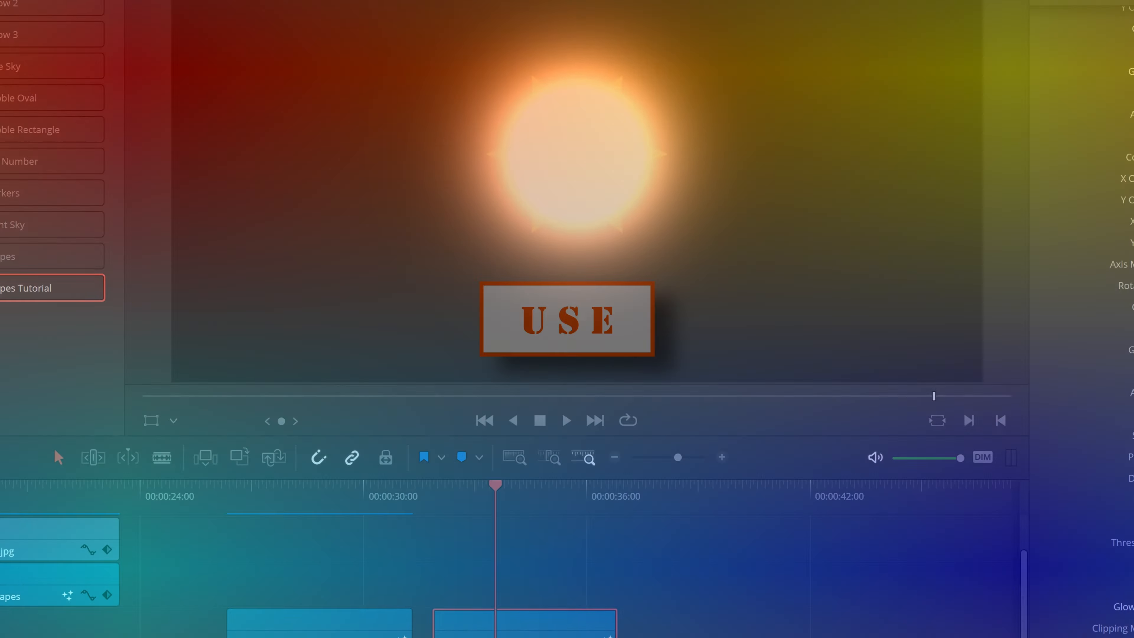